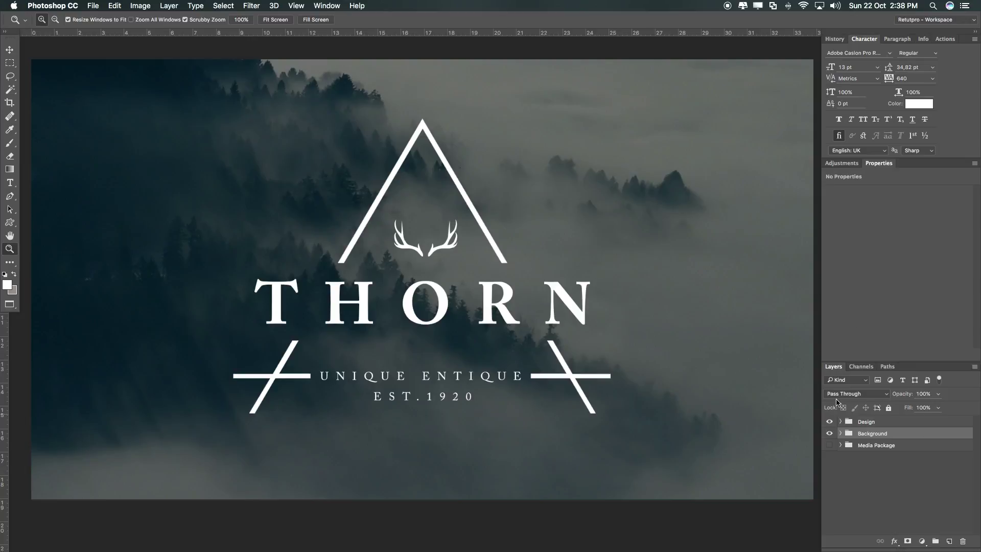
Toggle the visibility of the Design and Background groups to compare them, leaving only the Background group shown.
{"action": "left_click_drag", "start_coordinate": [829, 422], "coordinate": [830, 433]}
{"action": "left_click", "coordinate": [829, 433]}
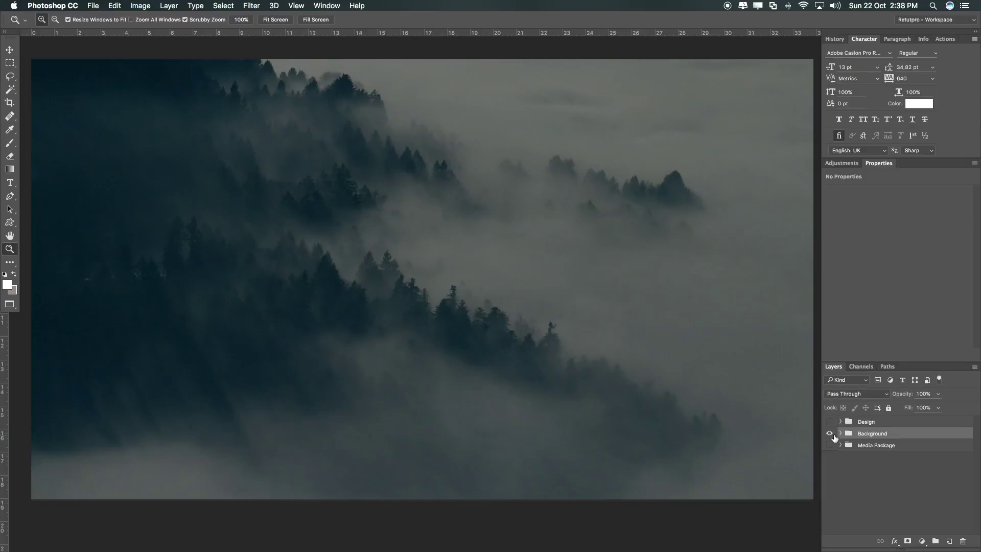
{"action": "left_click", "coordinate": [829, 422]}
{"action": "double_click", "coordinate": [830, 423]}
{"action": "double_click", "coordinate": [830, 425]}
{"action": "left_click", "coordinate": [833, 422]}
Expand the Background group and temporarily hide its Colour Adjustmetns and Image subgroups to isolate the Black Layer.
{"action": "left_click", "coordinate": [840, 433]}
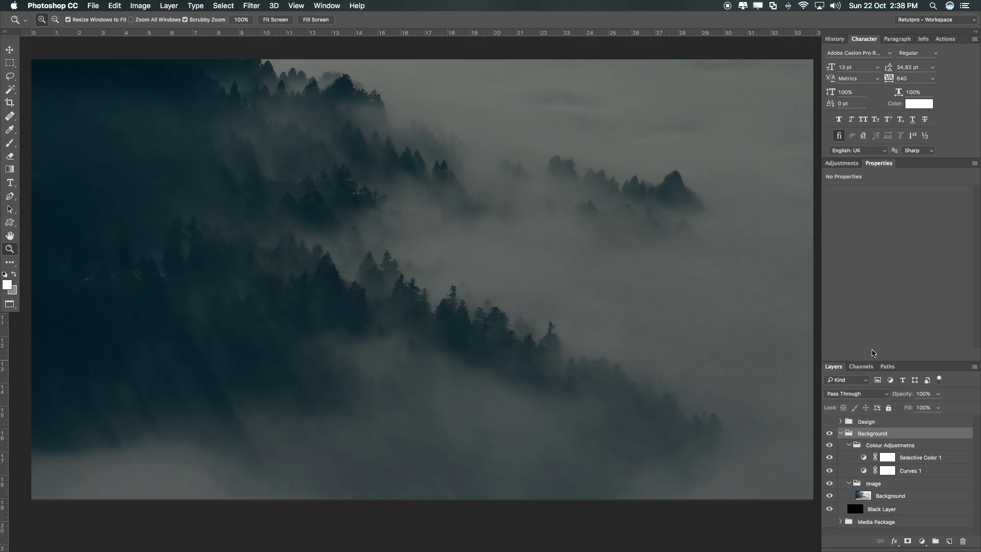
{"action": "left_click_drag", "start_coordinate": [888, 362], "coordinate": [889, 238]}
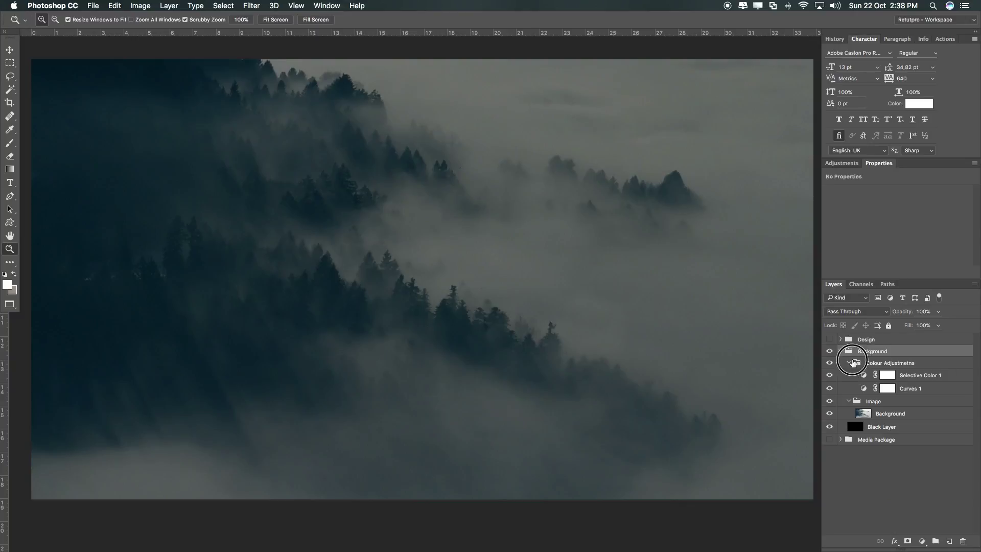
{"action": "left_click", "coordinate": [842, 365]}
{"action": "left_click", "coordinate": [829, 362]}
{"action": "left_click", "coordinate": [829, 401]}
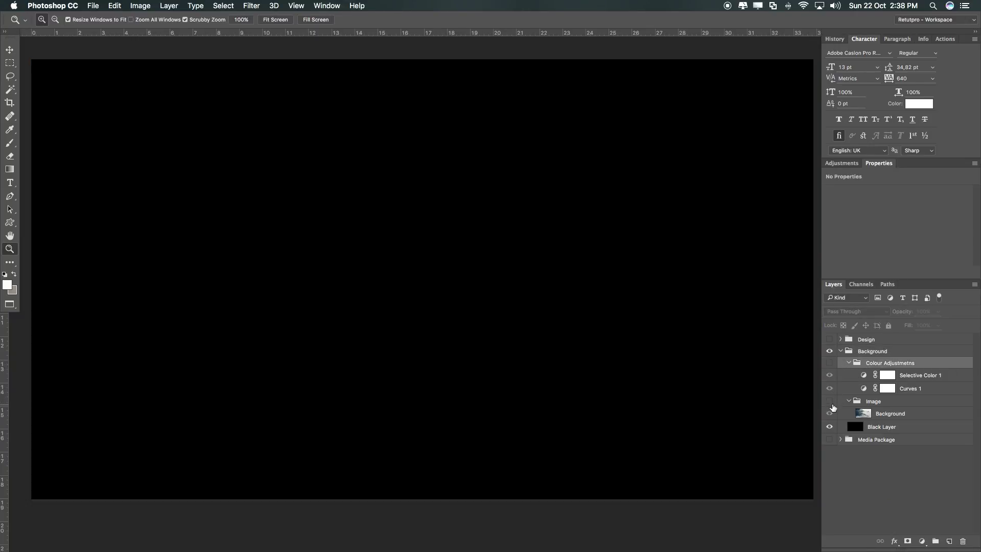
Inspect the Black Layer and the Background image layer, and show the Image group again.
{"action": "left_click", "coordinate": [878, 427]}
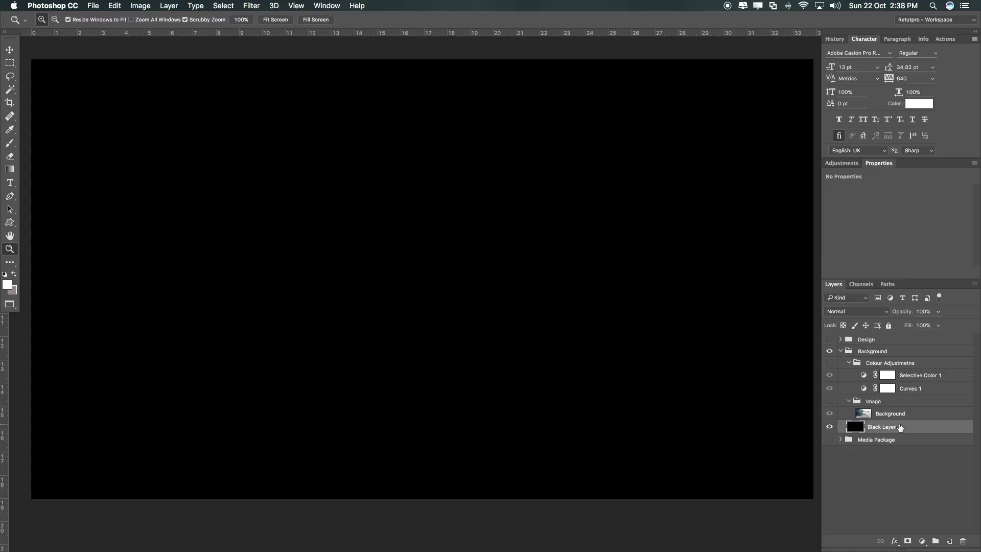
{"action": "left_click", "coordinate": [882, 414]}
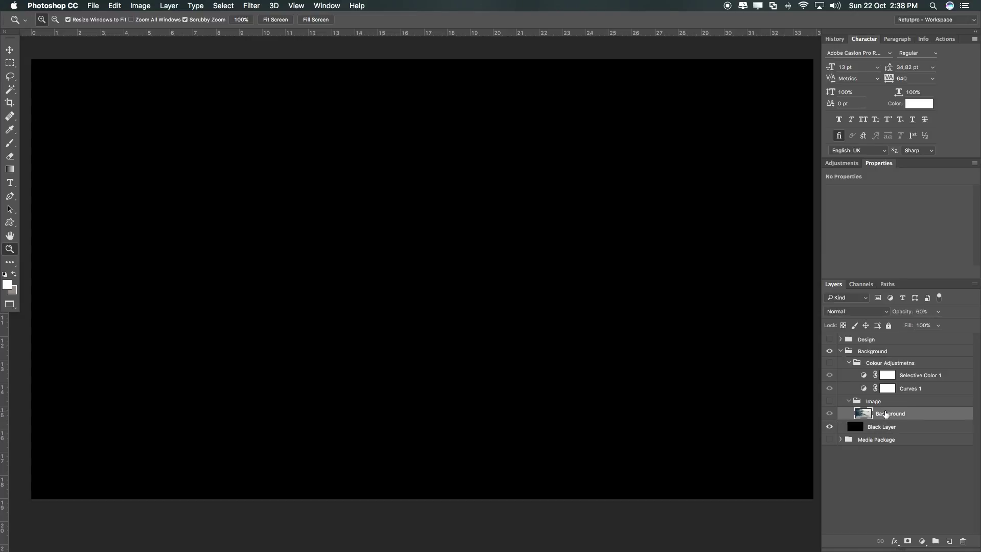
{"action": "left_click", "coordinate": [838, 403]}
{"action": "left_click", "coordinate": [829, 402]}
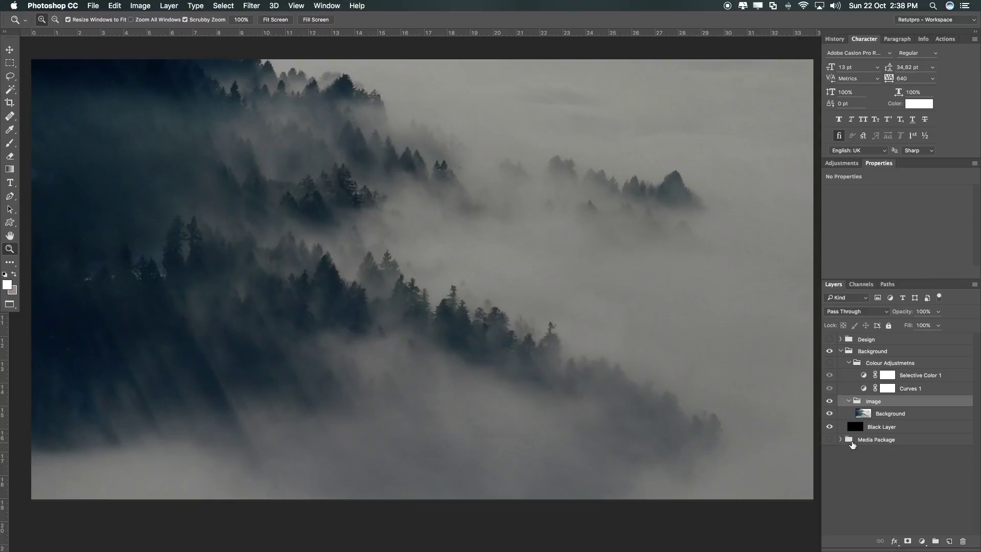
Raise the Background image layer's opacity to 100% for comparison and return it to 60%.
{"action": "left_click", "coordinate": [887, 422]}
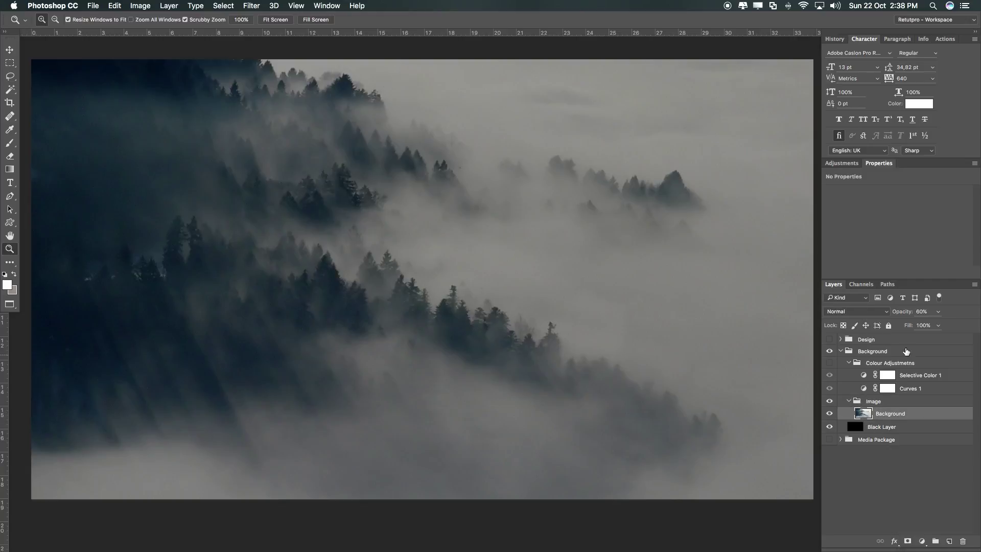
{"action": "left_click", "coordinate": [920, 313]}
{"action": "type", "text": "100"}
{"action": "key", "text": "Return"}
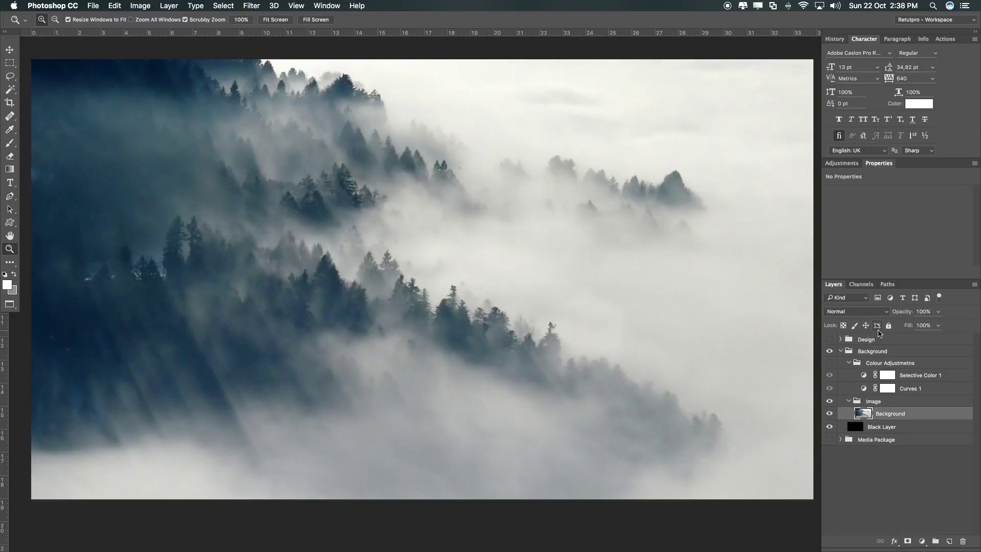
{"action": "left_click_drag", "start_coordinate": [901, 312], "coordinate": [880, 313]}
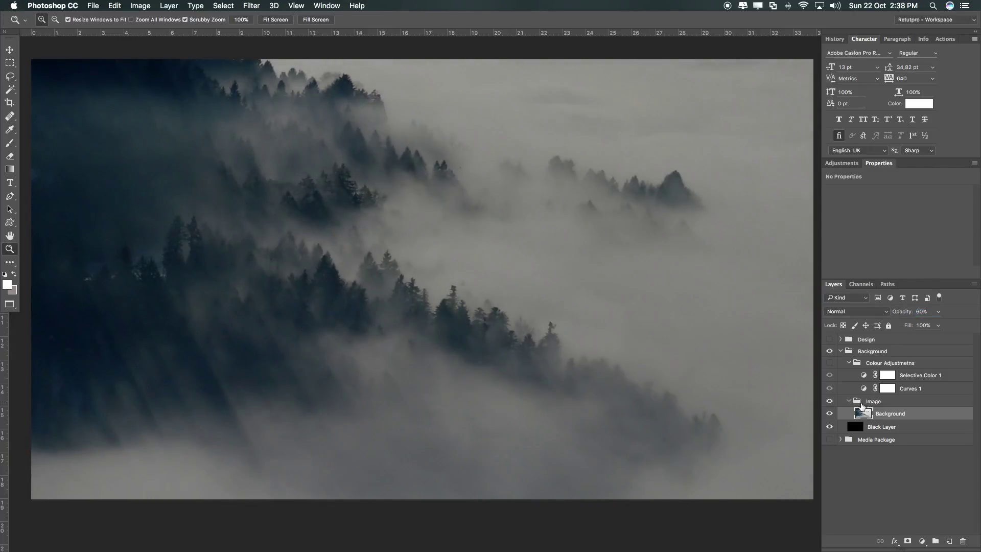
Open the Curves 1 adjustment's settings and enlarge their display to examine the full curve.
{"action": "left_click", "coordinate": [903, 403]}
{"action": "left_click", "coordinate": [925, 387]}
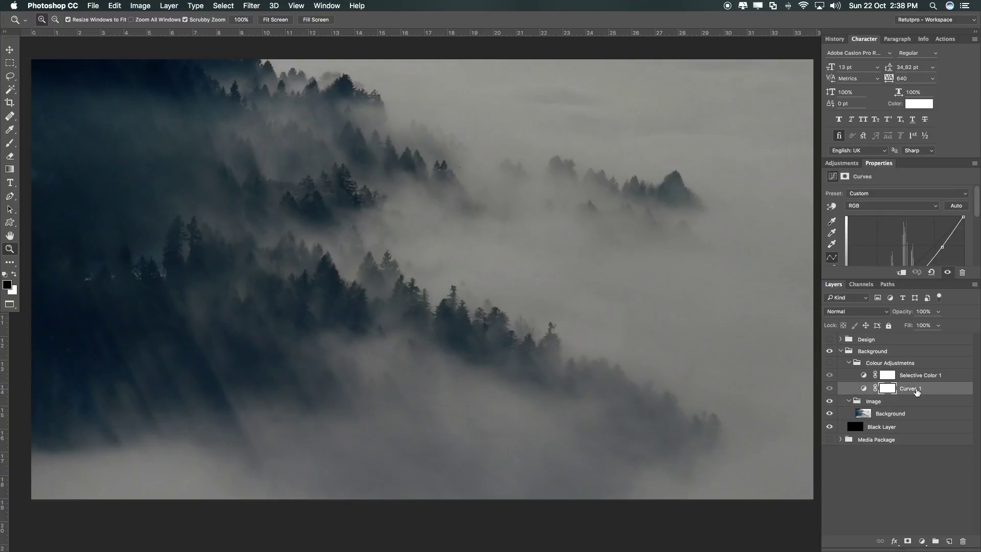
{"action": "left_click_drag", "start_coordinate": [895, 279], "coordinate": [895, 349]}
{"action": "left_click", "coordinate": [943, 248]}
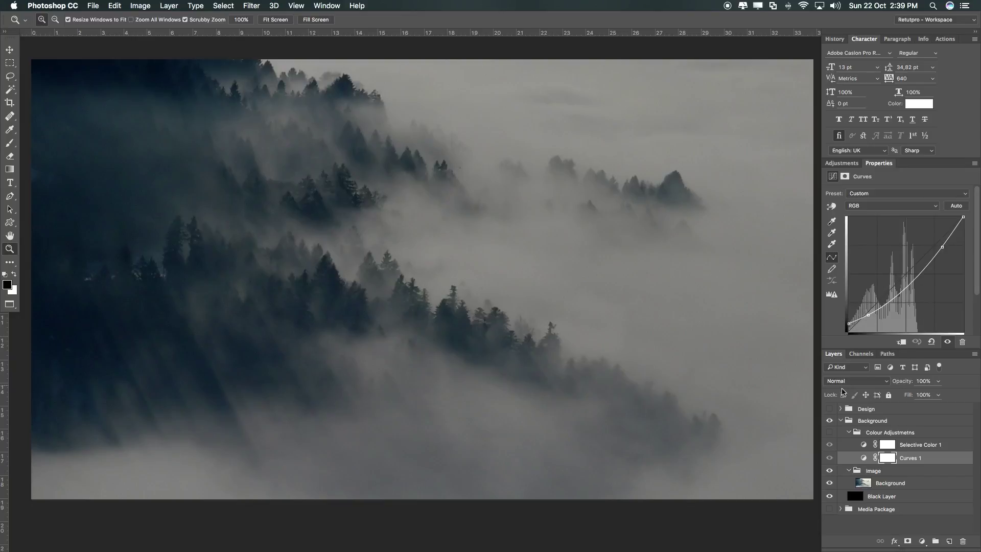
Show the Colour Adjustmetns group, hide Selective Color 1, and toggle Curves 1 on and off to compare its effect.
{"action": "left_click", "coordinate": [829, 432]}
{"action": "left_click", "coordinate": [829, 444]}
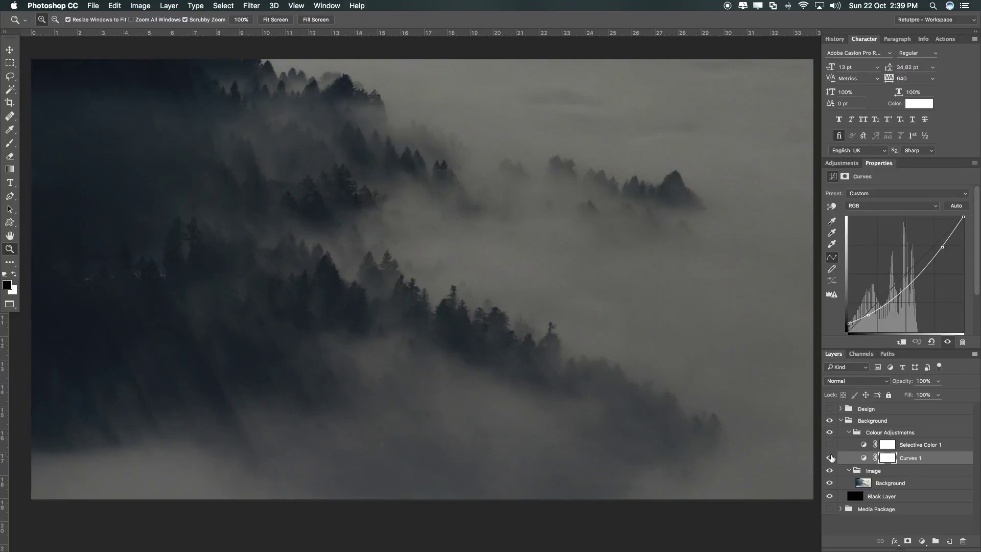
{"action": "left_click", "coordinate": [829, 458]}
{"action": "left_click", "coordinate": [829, 459]}
{"action": "left_click", "coordinate": [829, 459]}
{"action": "left_click", "coordinate": [830, 459]}
{"action": "left_click", "coordinate": [829, 459]}
{"action": "left_click", "coordinate": [830, 459]}
Examine the Selective Color 1 adjustment's settings for Neutrals and Blacks.
{"action": "left_click", "coordinate": [907, 447]}
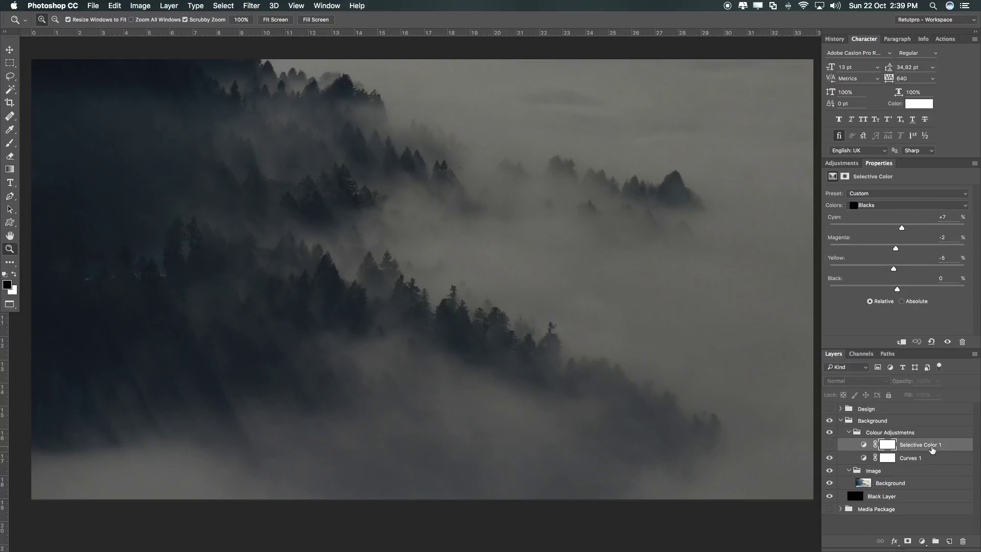
{"action": "left_click", "coordinate": [886, 205]}
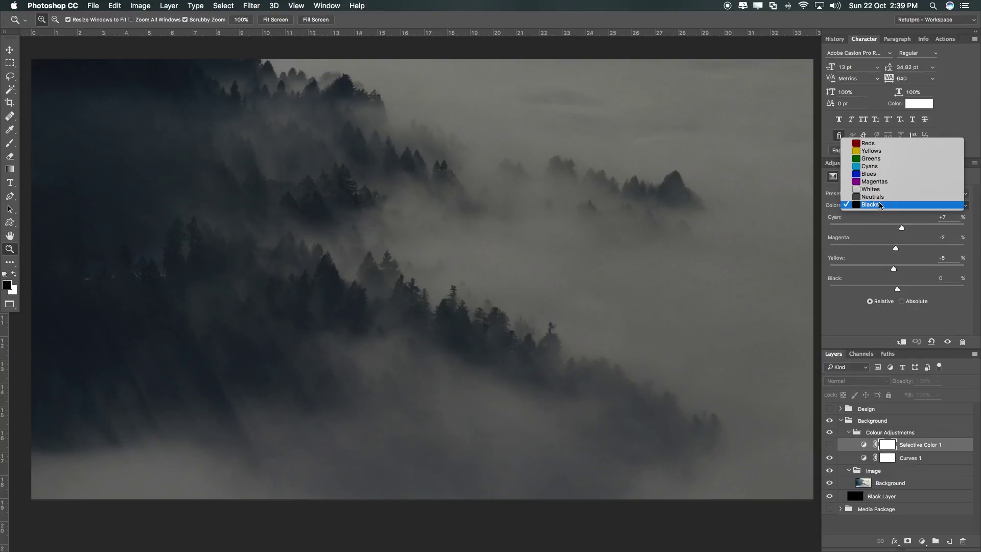
{"action": "left_click", "coordinate": [945, 196]}
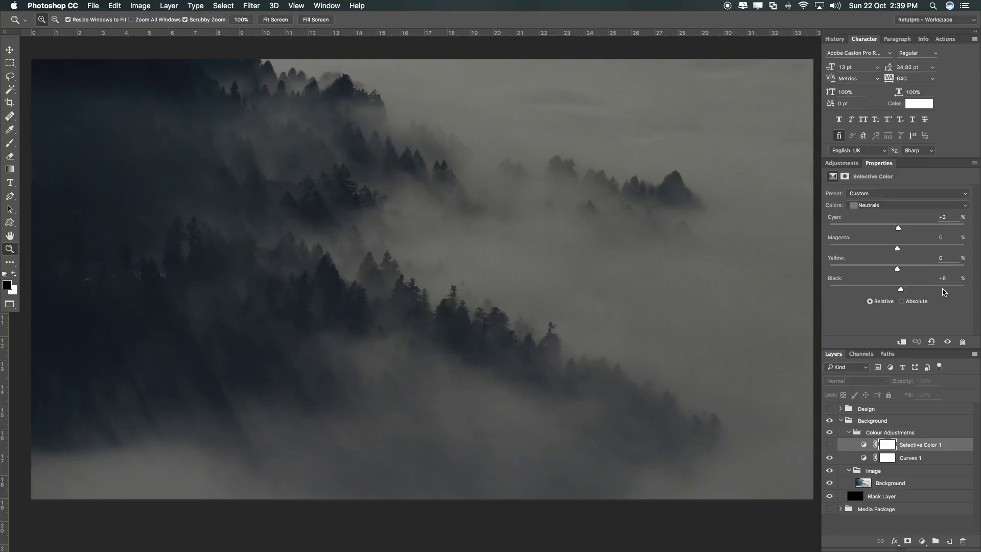
{"action": "left_click", "coordinate": [887, 206]}
{"action": "left_click", "coordinate": [897, 213]}
Toggle the Selective Color 1 adjustment to compare its effect, leaving it shown.
{"action": "left_click", "coordinate": [830, 445]}
{"action": "left_click", "coordinate": [830, 445]}
{"action": "left_click", "coordinate": [830, 446]}
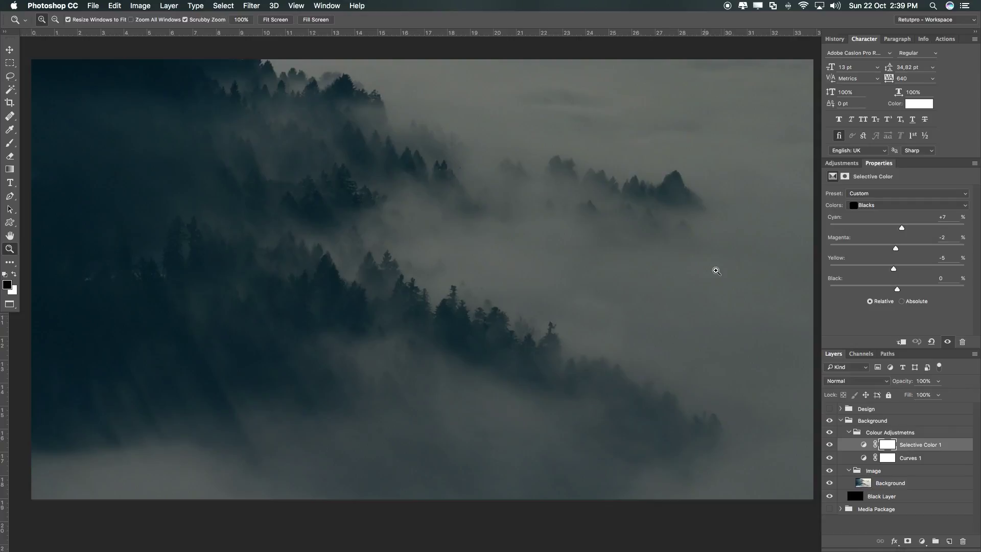
Collapse the Colour Adjustmetns, Image and Background groups, and toggle the Background and Design groups, leaving Design hidden.
{"action": "left_click", "coordinate": [849, 432]}
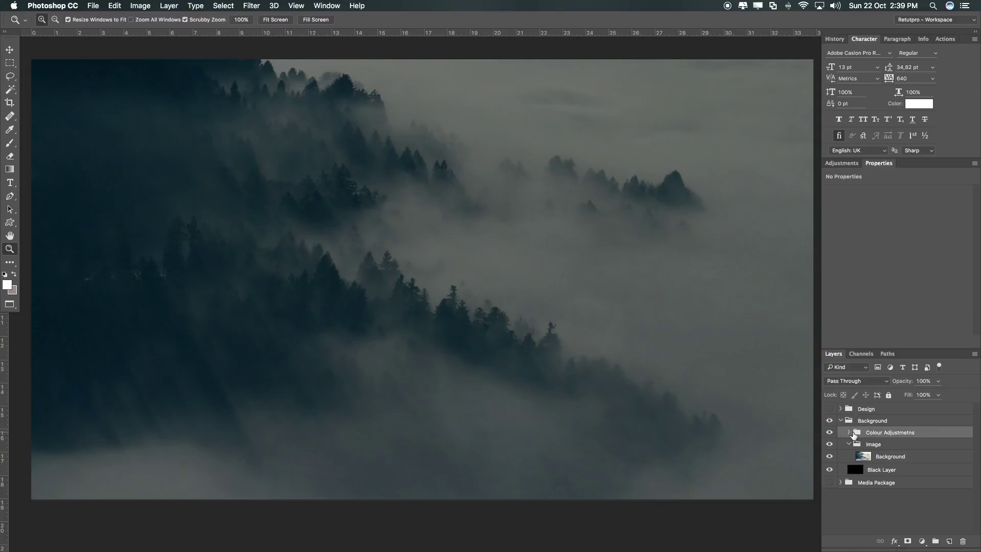
{"action": "left_click", "coordinate": [848, 444]}
{"action": "left_click", "coordinate": [841, 420]}
{"action": "left_click", "coordinate": [830, 420]}
{"action": "left_click", "coordinate": [830, 421]}
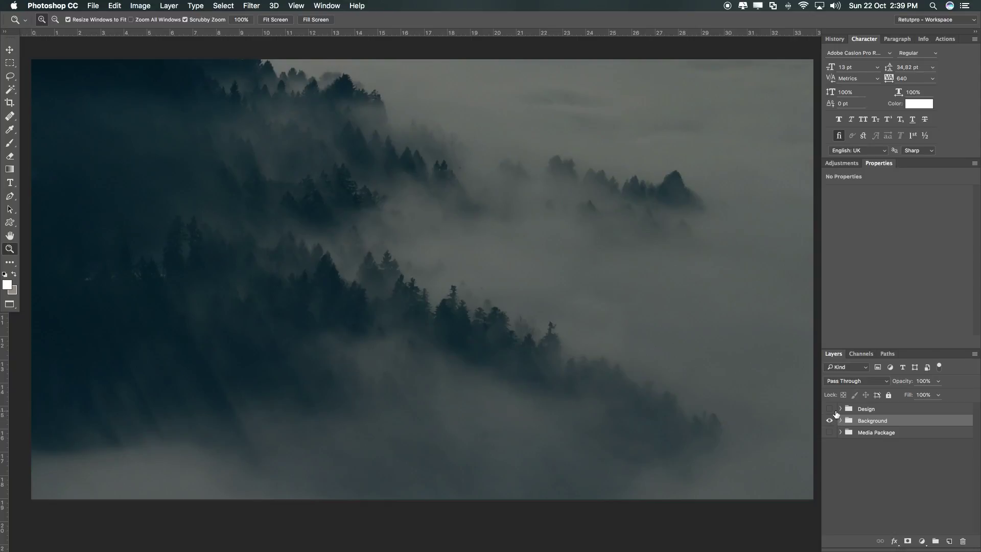
{"action": "left_click", "coordinate": [830, 408]}
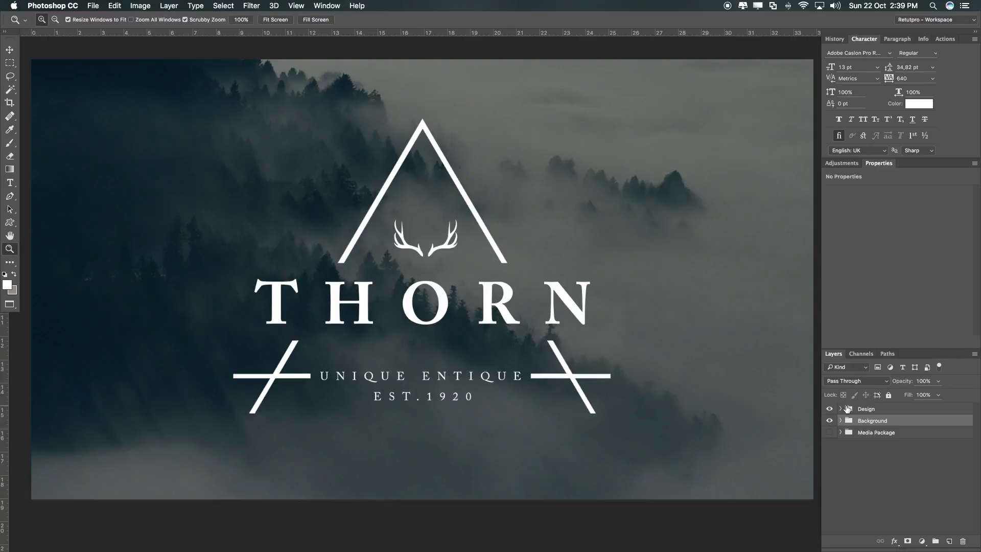
{"action": "left_click", "coordinate": [829, 409]}
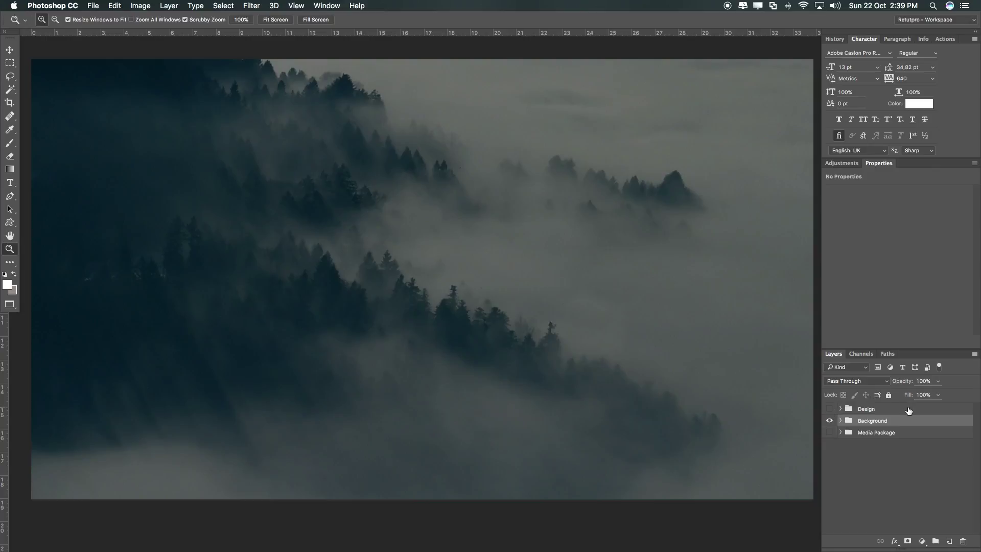
Add a new horizontal guide at 50%, through the centre of the canvas.
{"action": "left_click", "coordinate": [305, 5]}
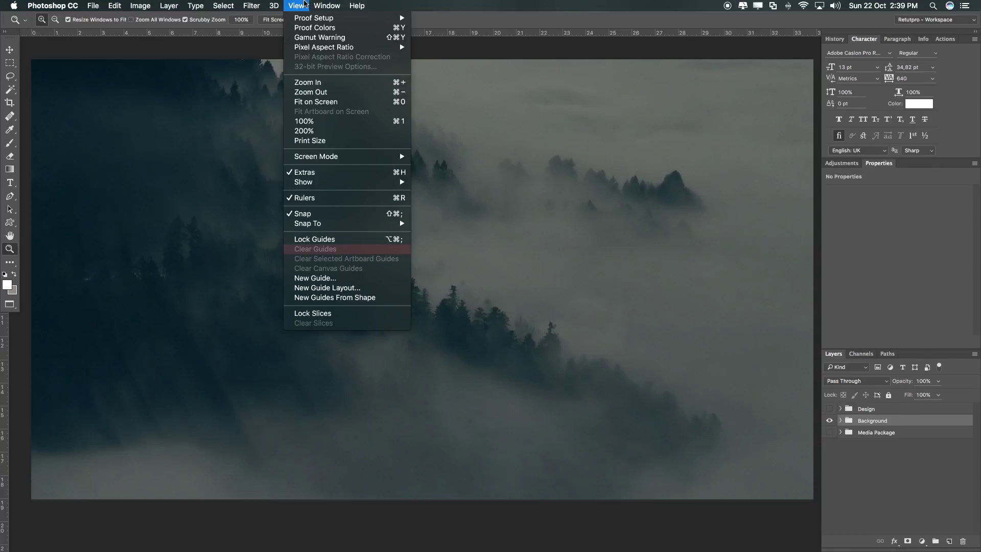
{"action": "left_click", "coordinate": [322, 280]}
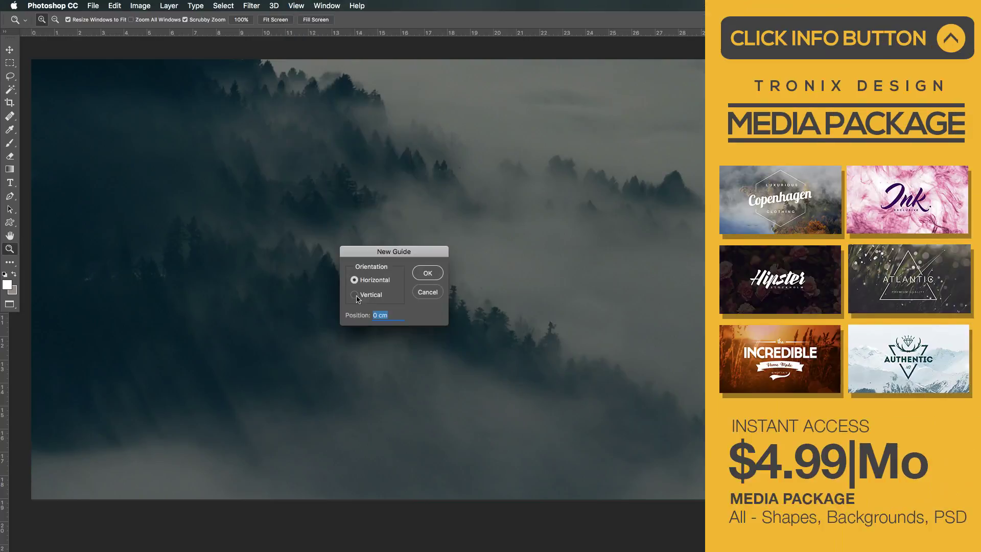
{"action": "type", "text": "5"}
{"action": "left_click", "coordinate": [415, 279]}
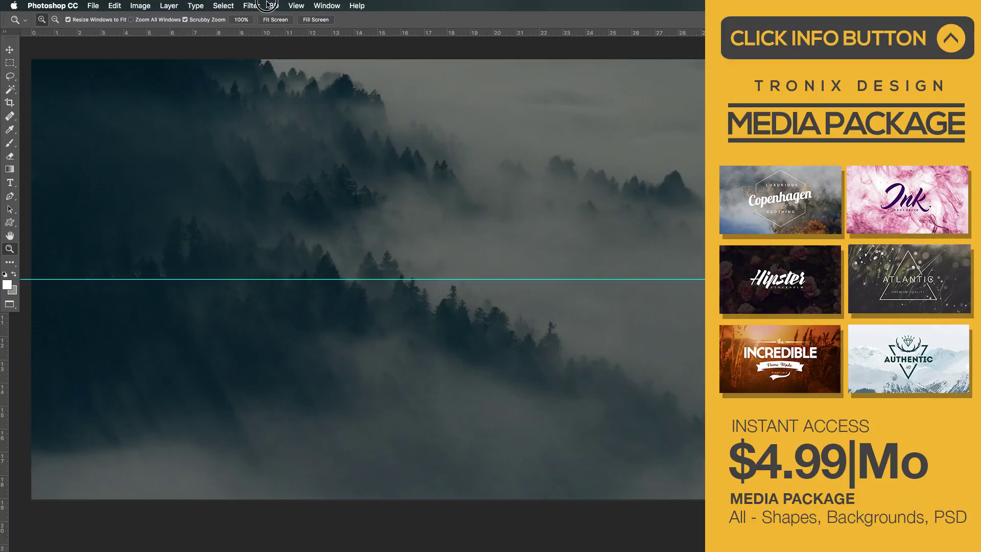
Add a new vertical guide at position 50%.
{"action": "left_click", "coordinate": [296, 5]}
{"action": "left_click", "coordinate": [305, 279]}
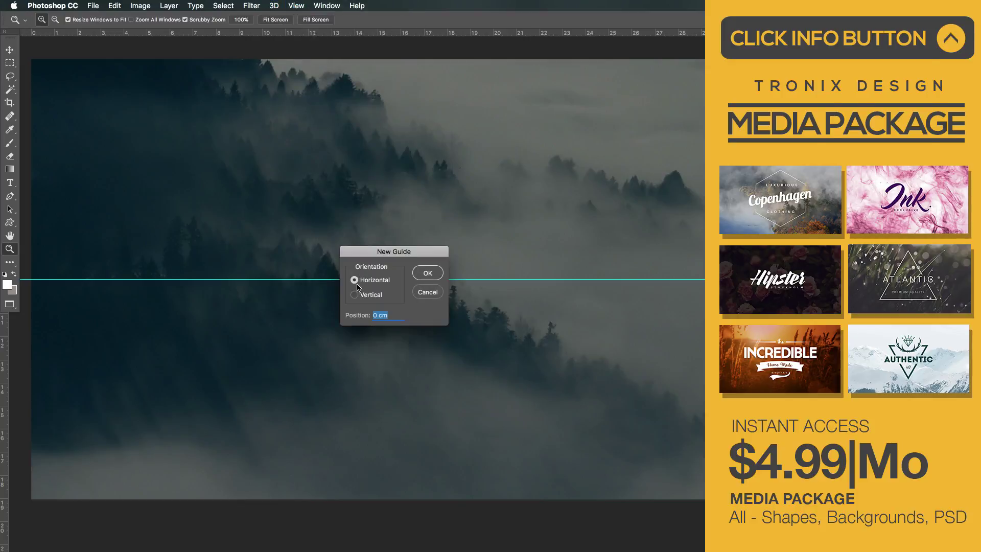
{"action": "left_click", "coordinate": [375, 298]}
{"action": "type", "text": "50%"}
{"action": "key", "text": "Return"}
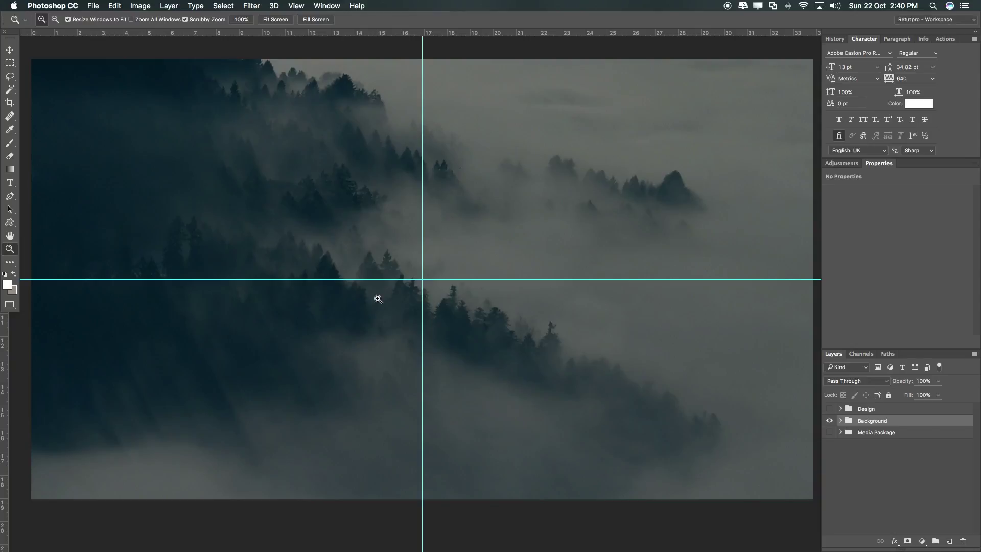
Activate the Custom Shape tool and choose the solid triangle near the end of the shape library.
{"action": "left_click", "coordinate": [476, 305], "text": "alt"}
{"action": "scroll", "coordinate": [487, 344], "scroll_direction": "right", "scroll_amount": 1}
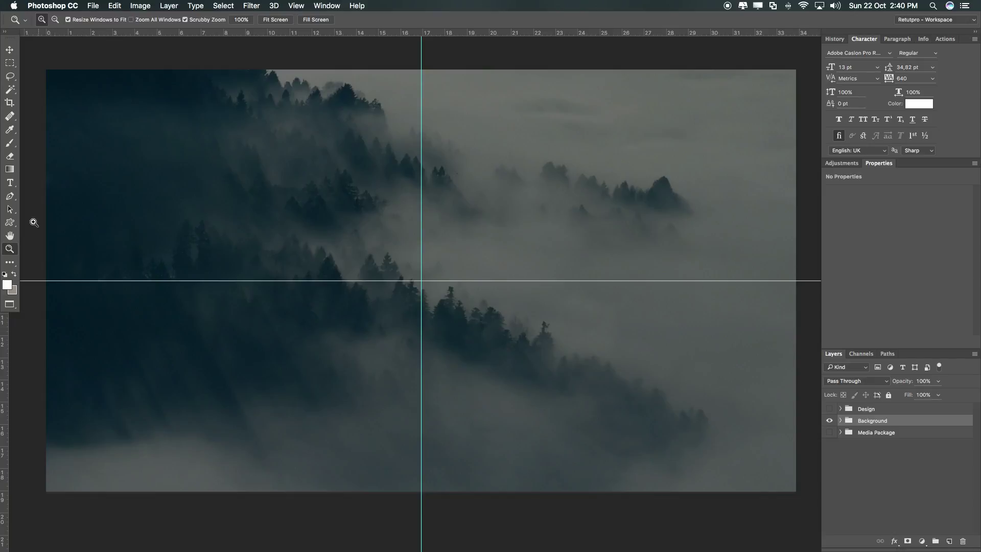
{"action": "left_click_drag", "start_coordinate": [9, 222], "coordinate": [39, 223]}
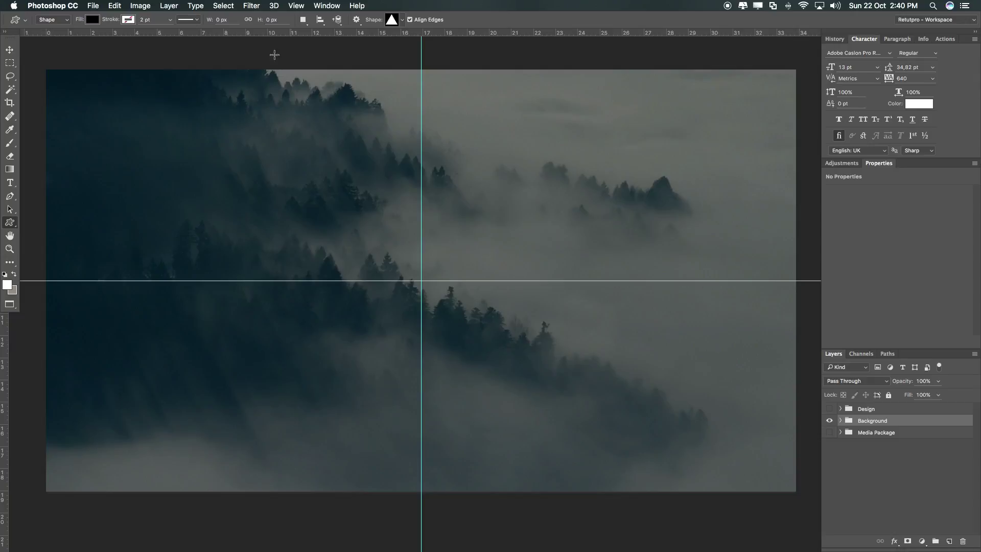
{"action": "left_click", "coordinate": [402, 20]}
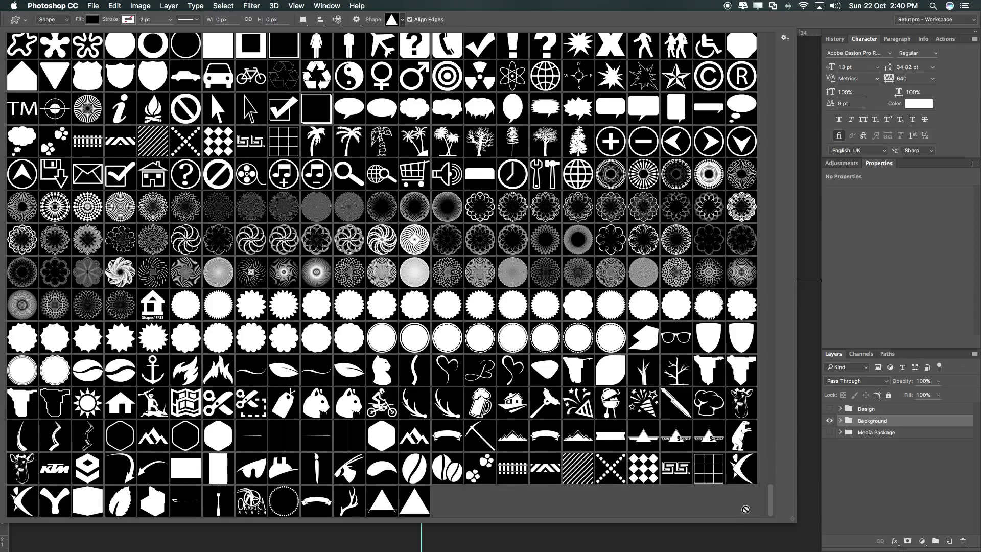
{"action": "mouse_move", "coordinate": [770, 496]}
{"action": "left_mouse_down"}
{"action": "mouse_move", "coordinate": [753, 295]}
{"action": "mouse_move", "coordinate": [756, 503]}
{"action": "left_mouse_up"}
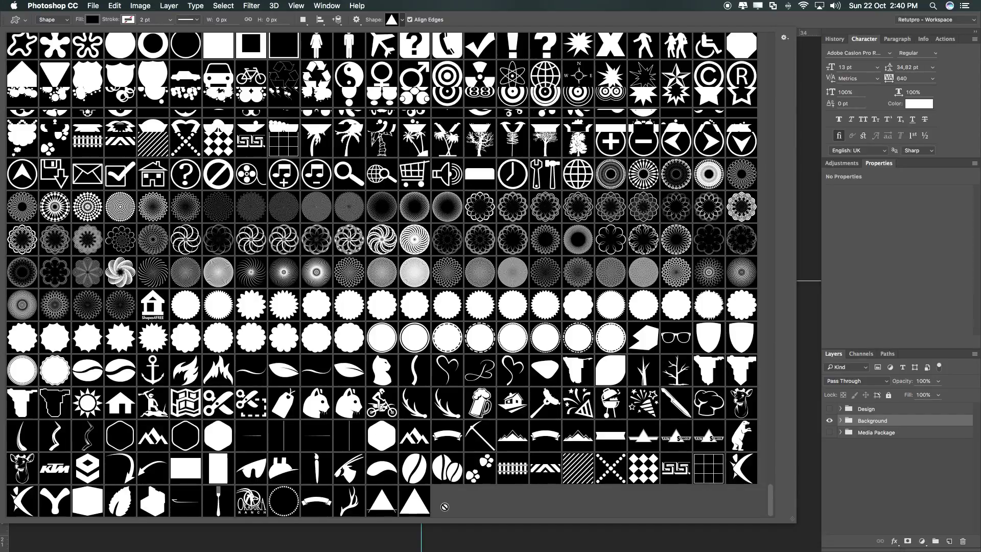
{"action": "double_click", "coordinate": [385, 505]}
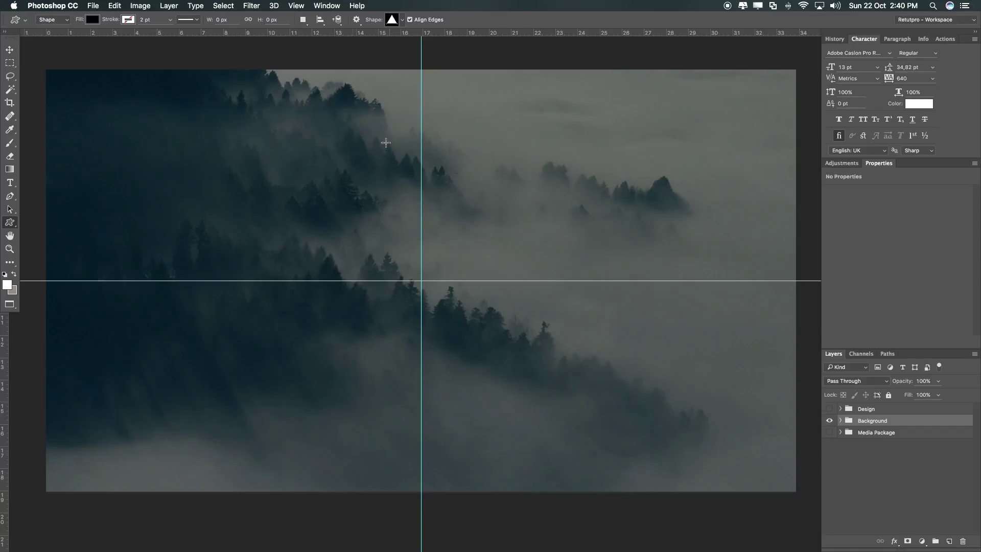
Pull a horizontal guide from the ruler to about 2.5 cm below the canvas's upper edge.
{"action": "left_click_drag", "start_coordinate": [485, 33], "coordinate": [490, 126]}
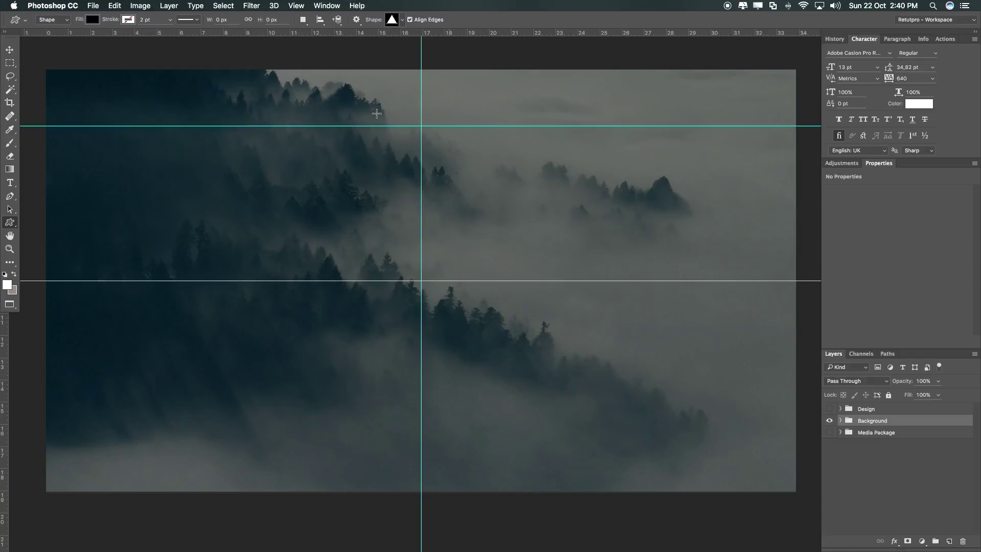
Move the toolbox clear of the vertical ruler and raise the upper horizontal guide to about 2 cm below the canvas's upper edge.
{"action": "left_click_drag", "start_coordinate": [104, 204], "coordinate": [230, 256]}
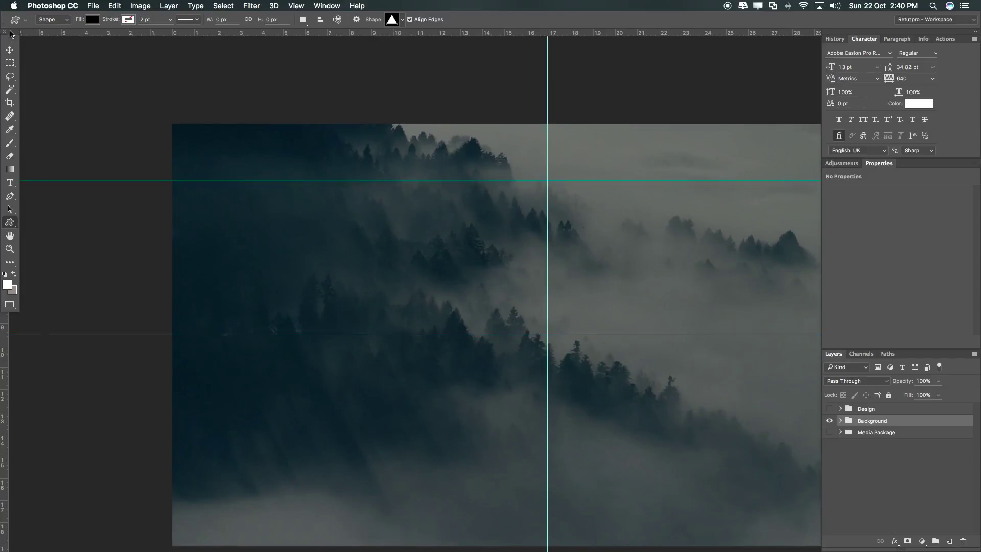
{"action": "left_click_drag", "start_coordinate": [11, 34], "coordinate": [31, 43]}
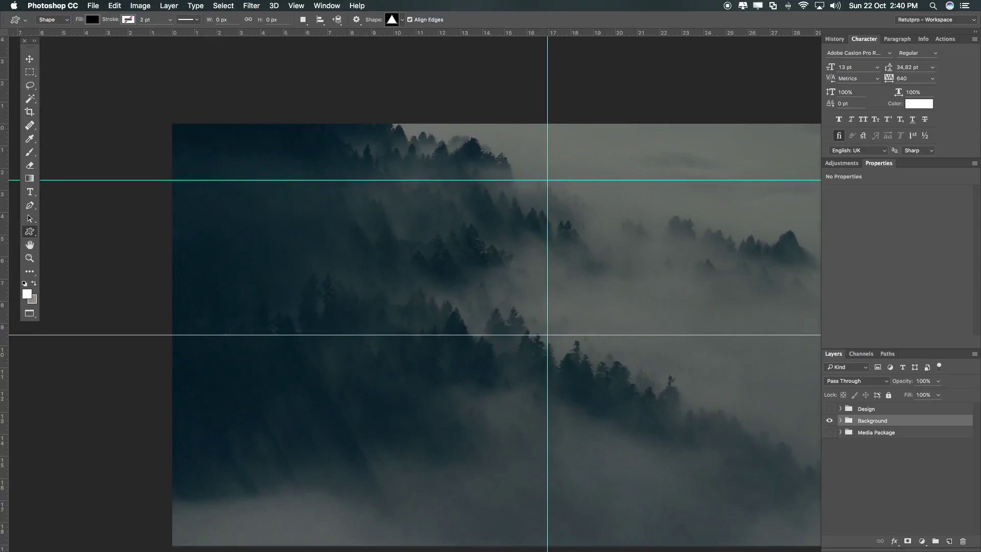
{"action": "left_click", "coordinate": [299, 6]}
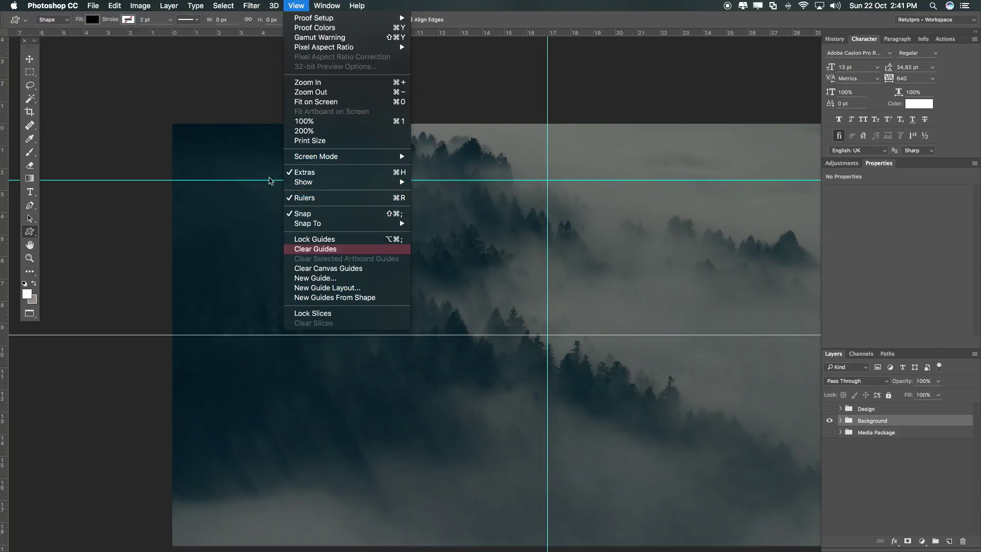
{"action": "key", "text": "Escape"}
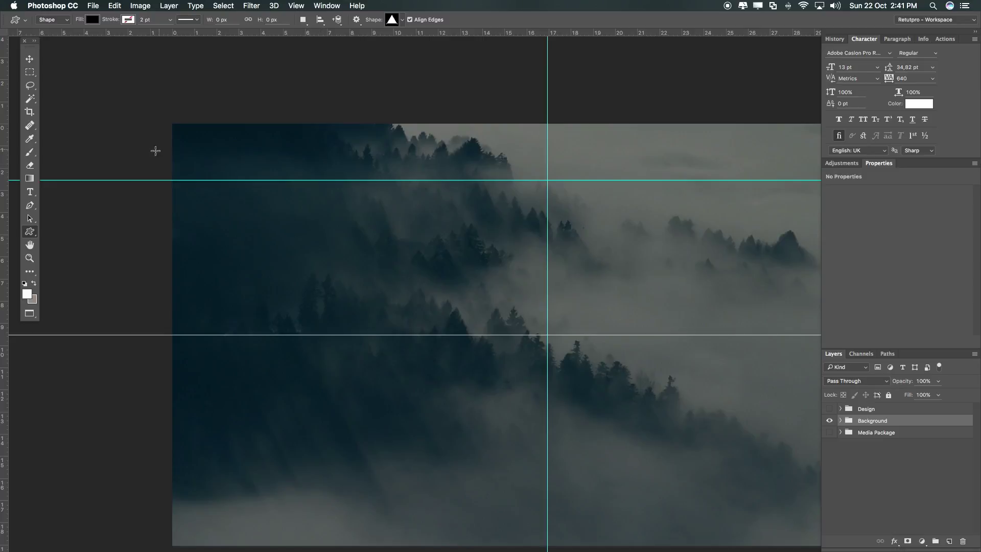
{"action": "key", "text": "v"}
{"action": "mouse_move", "coordinate": [72, 181]}
{"action": "left_mouse_down"}
{"action": "mouse_move", "coordinate": [77, 132]}
{"action": "mouse_move", "coordinate": [74, 168]}
{"action": "left_mouse_up"}
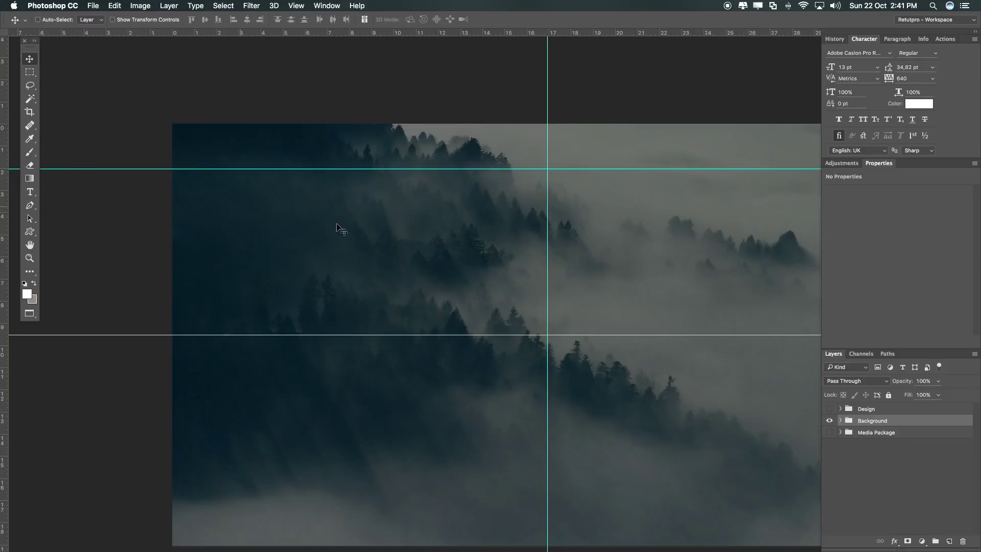
Draw a triangle about 928 px wide and 726 px high, and centre its apex where the upper and vertical guides cross.
{"action": "scroll", "coordinate": [470, 221], "scroll_direction": "right", "scroll_amount": 10}
{"action": "key", "text": "z"}
{"action": "left_click_drag", "start_coordinate": [473, 221], "coordinate": [449, 222]}
{"action": "scroll", "coordinate": [458, 230], "scroll_direction": "left", "scroll_amount": 3}
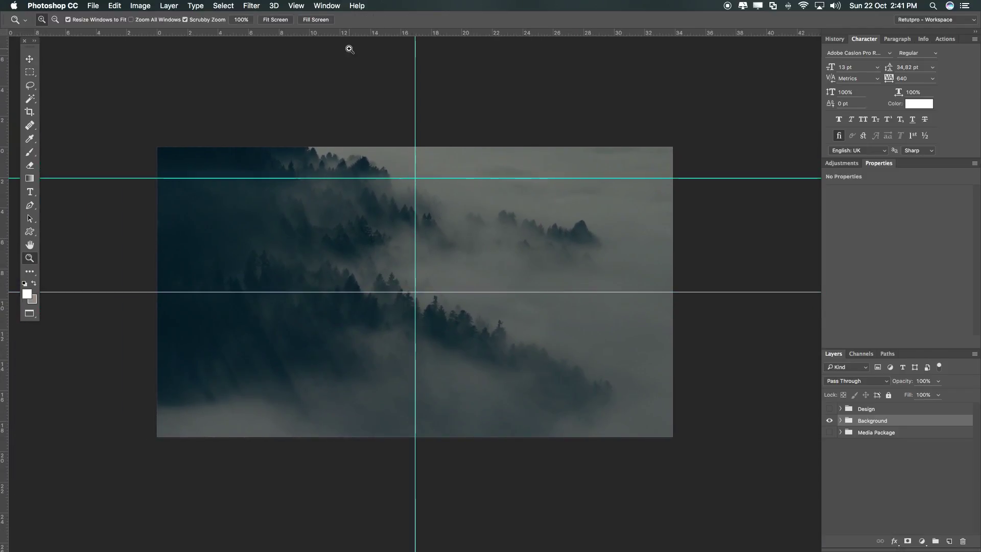
{"action": "key", "text": "u"}
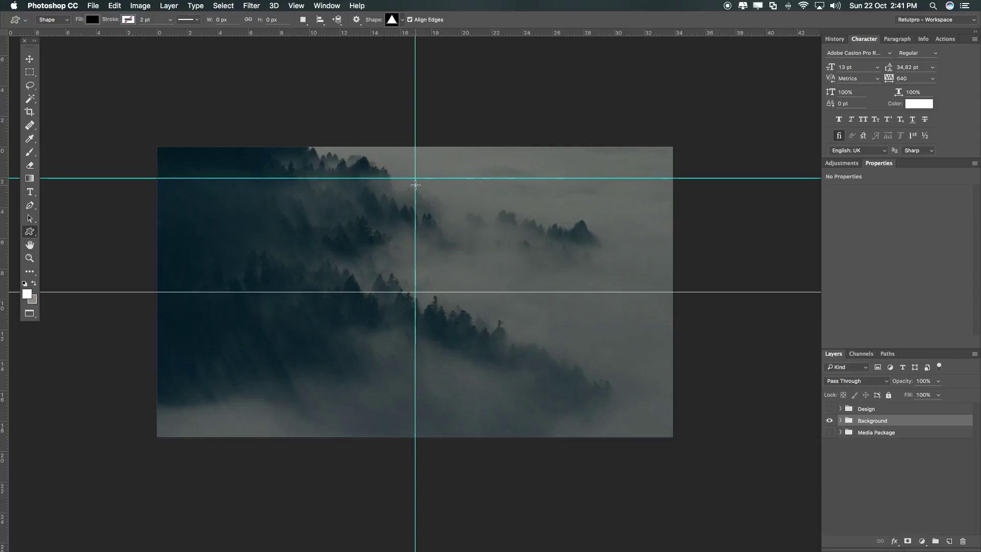
{"action": "left_click_drag", "start_coordinate": [414, 178], "coordinate": [664, 496]}
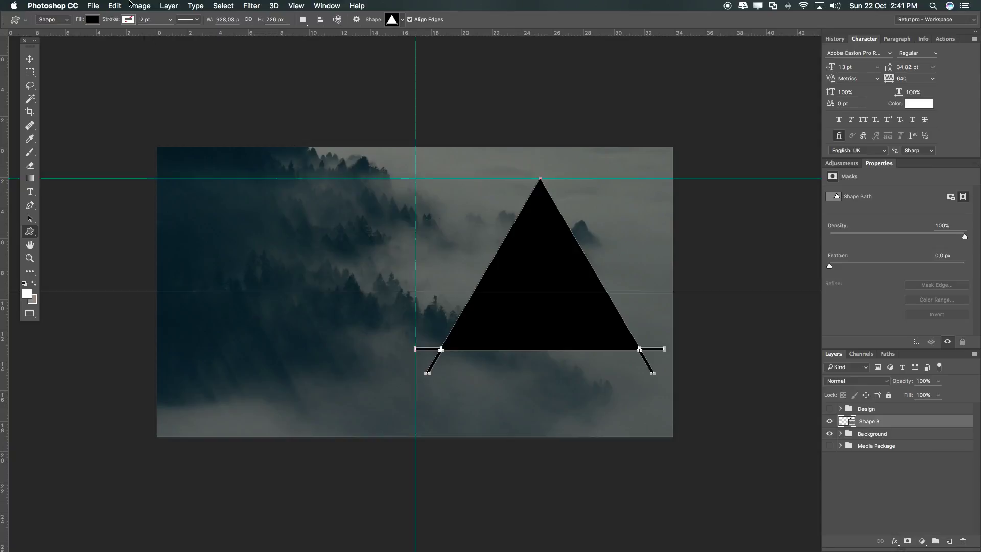
{"action": "left_click", "coordinate": [29, 59]}
{"action": "left_click_drag", "start_coordinate": [552, 323], "coordinate": [431, 323]}
Fill the triangle shape with white and hide its path outline.
{"action": "left_click", "coordinate": [30, 232]}
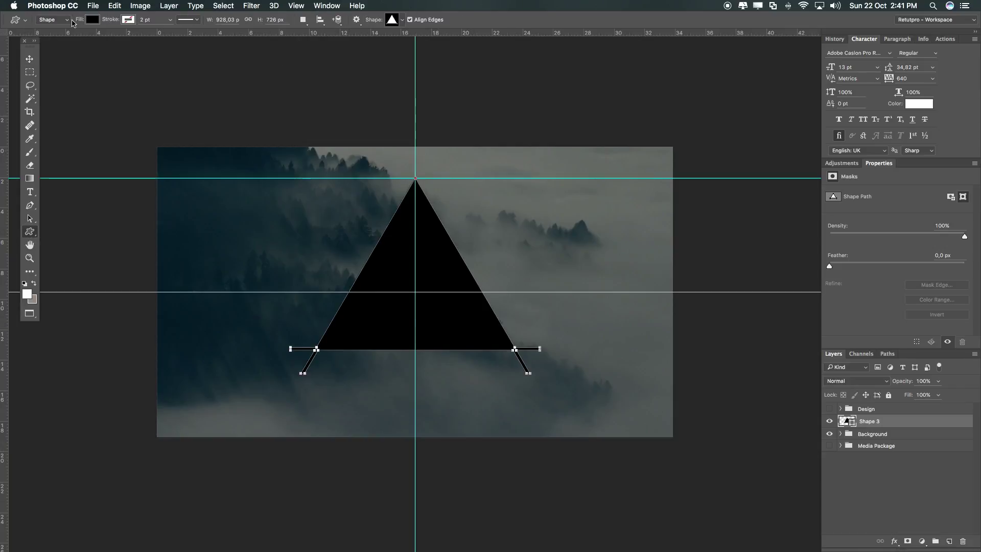
{"action": "left_click", "coordinate": [92, 20]}
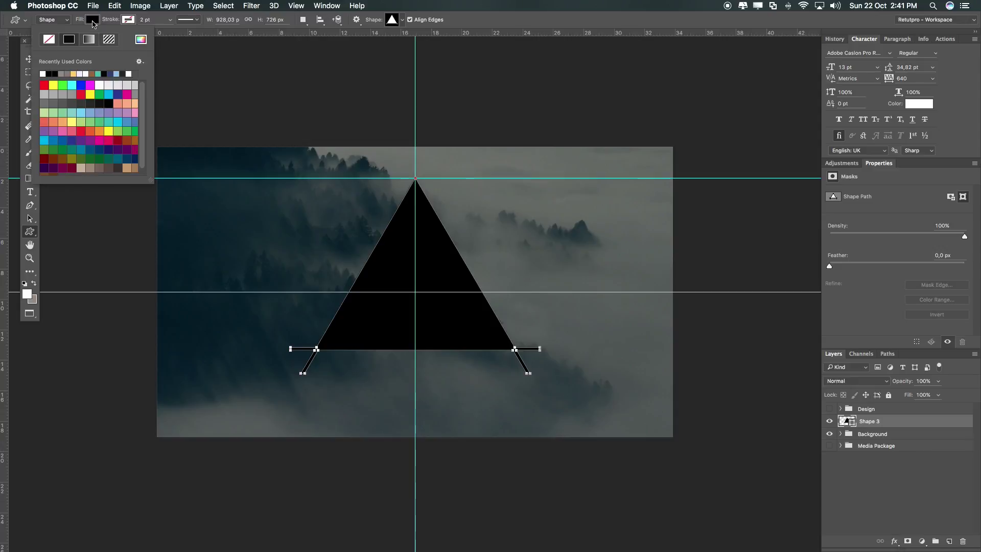
{"action": "left_click", "coordinate": [43, 72]}
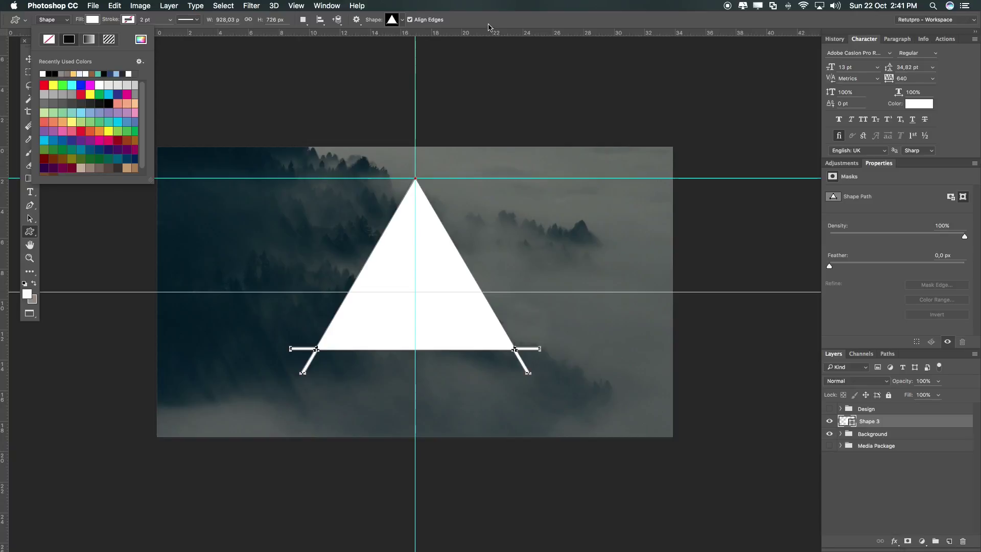
{"action": "left_click", "coordinate": [465, 21]}
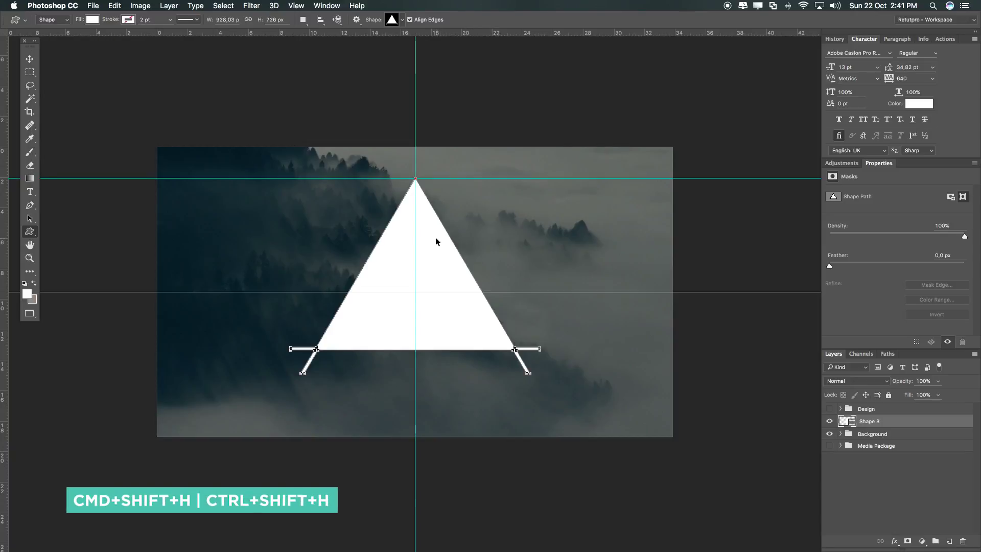
{"action": "key", "text": "super+shift+h"}
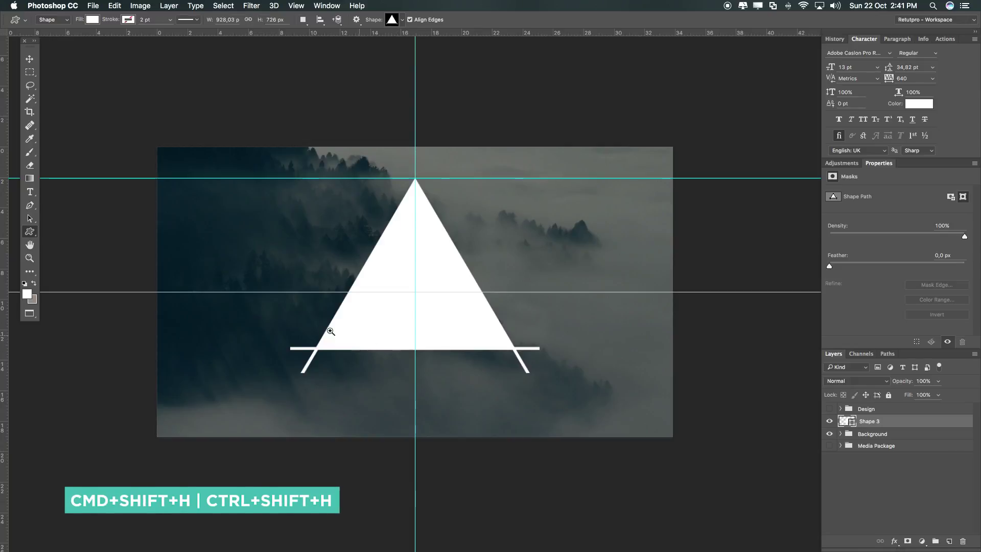
{"action": "key", "text": "z"}
{"action": "left_click", "coordinate": [347, 331]}
{"action": "left_click", "coordinate": [419, 274], "text": "alt"}
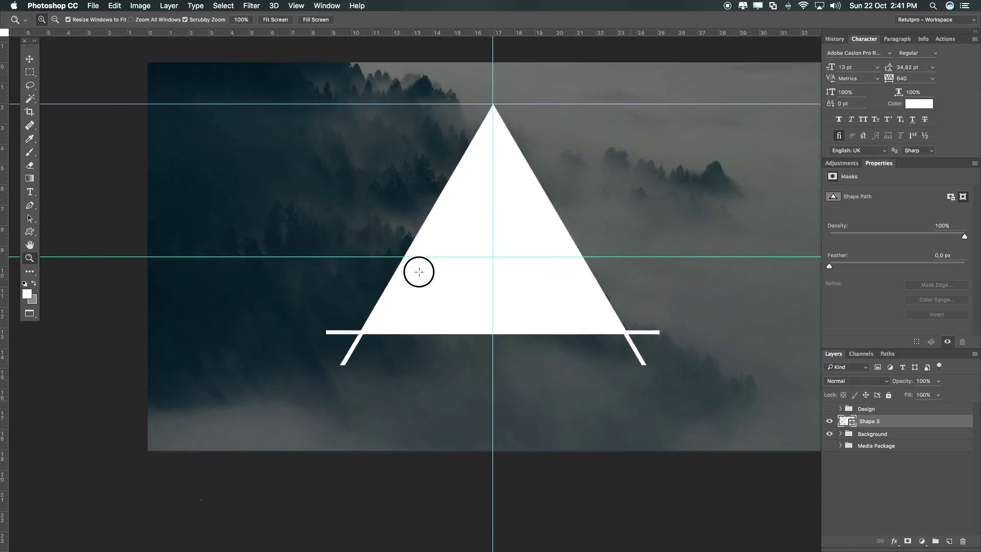
{"action": "left_click_drag", "start_coordinate": [602, 229], "coordinate": [543, 249]}
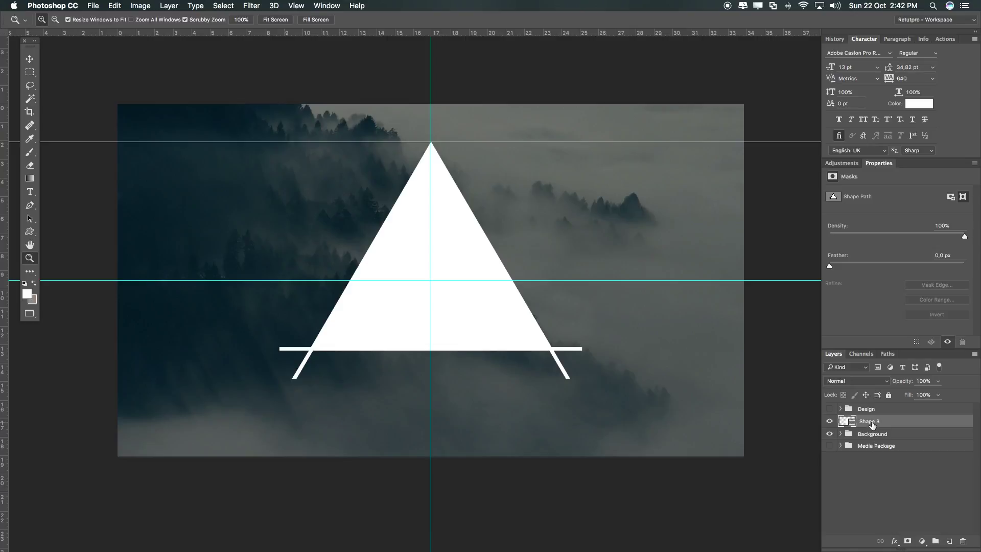
{"action": "right_click", "coordinate": [889, 423]}
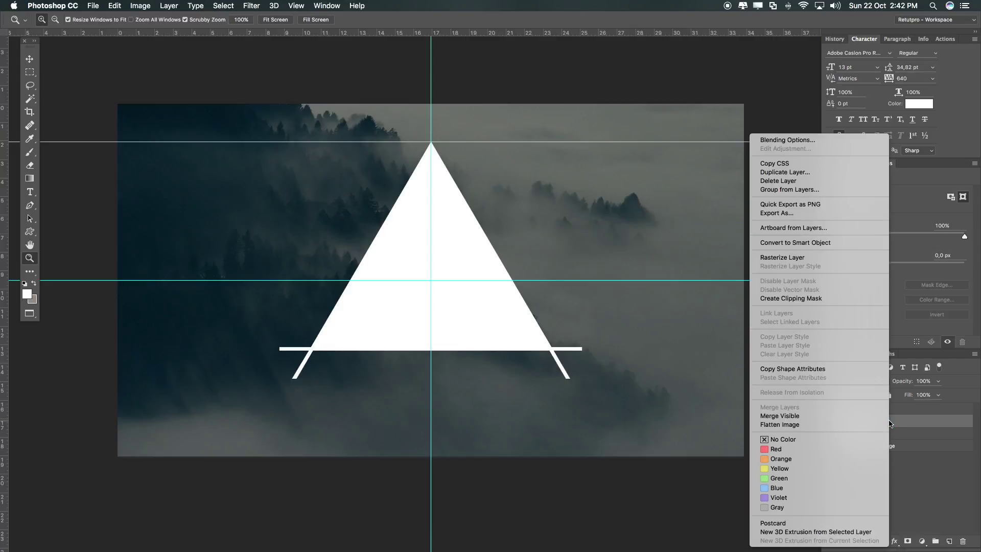
{"action": "left_click", "coordinate": [800, 260]}
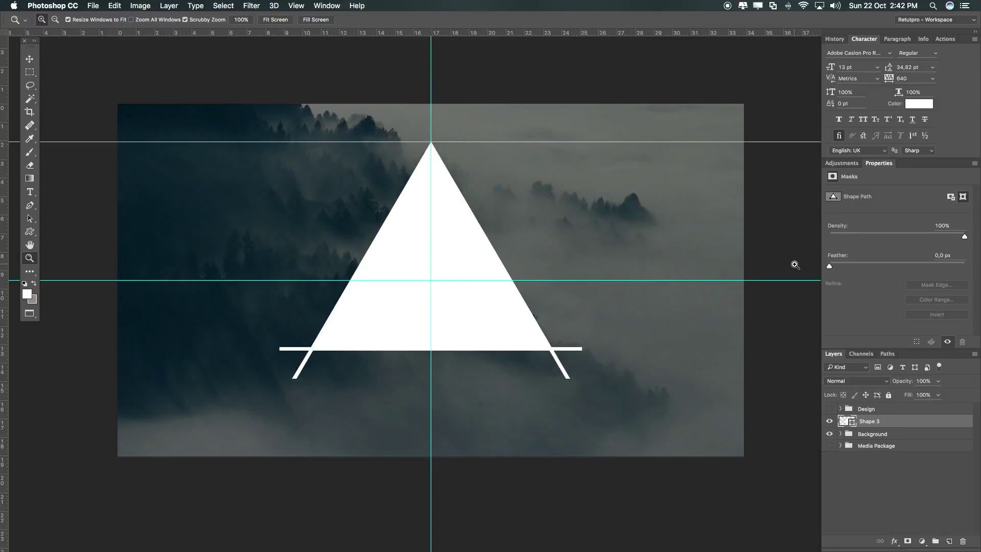
{"action": "left_click_drag", "start_coordinate": [574, 267], "coordinate": [565, 265]}
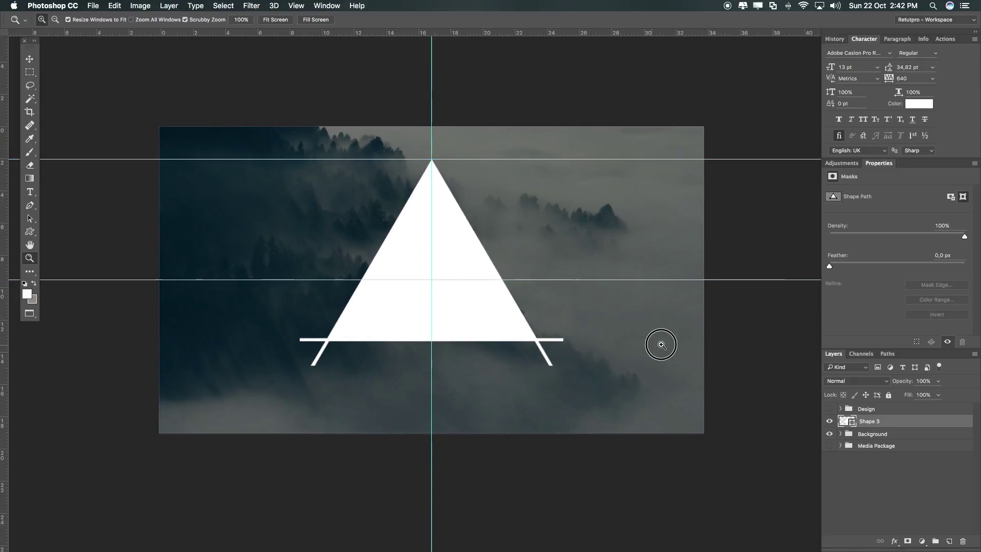
Add a horizontal guide about 2 cm above the canvas's lower edge and scale the triangle up proportionally until its legs reach it.
{"action": "left_click", "coordinate": [31, 60]}
{"action": "left_click_drag", "start_coordinate": [140, 33], "coordinate": [162, 398]}
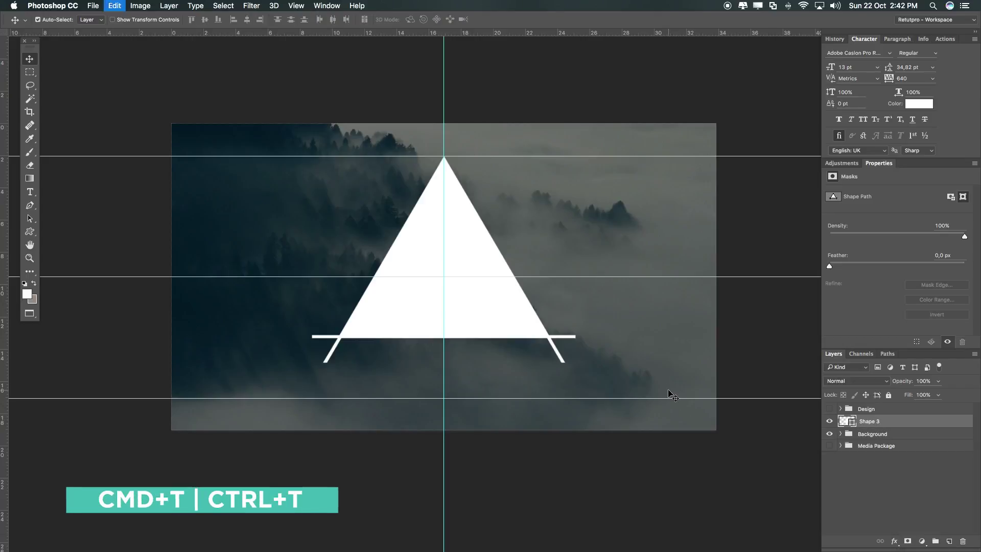
{"action": "key", "text": "super+t"}
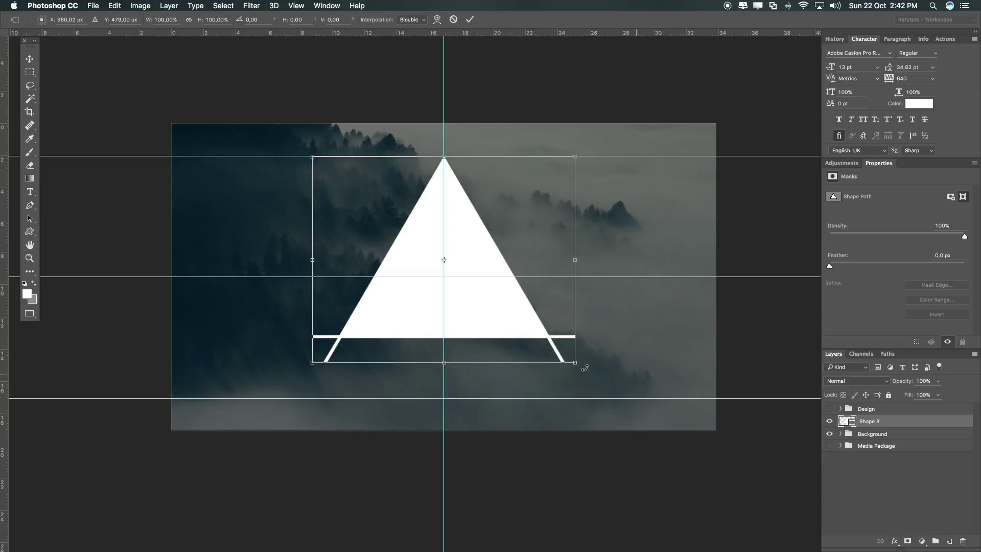
{"action": "left_click_drag", "start_coordinate": [575, 363], "coordinate": [617, 408]}
{"action": "key", "text": "Return"}
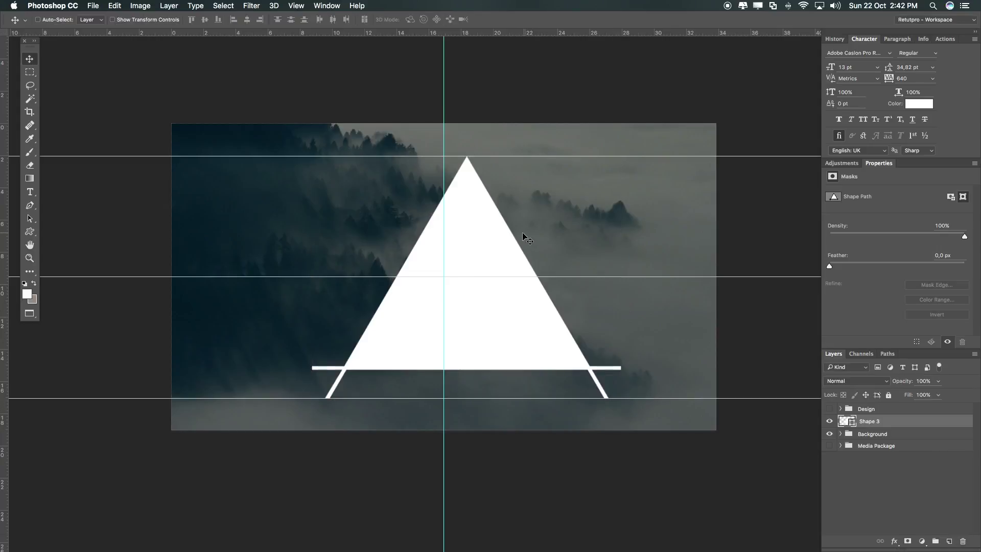
Recentre the enlarged triangle on the vertical guide and rasterize its layer.
{"action": "left_click_drag", "start_coordinate": [528, 232], "coordinate": [508, 230]}
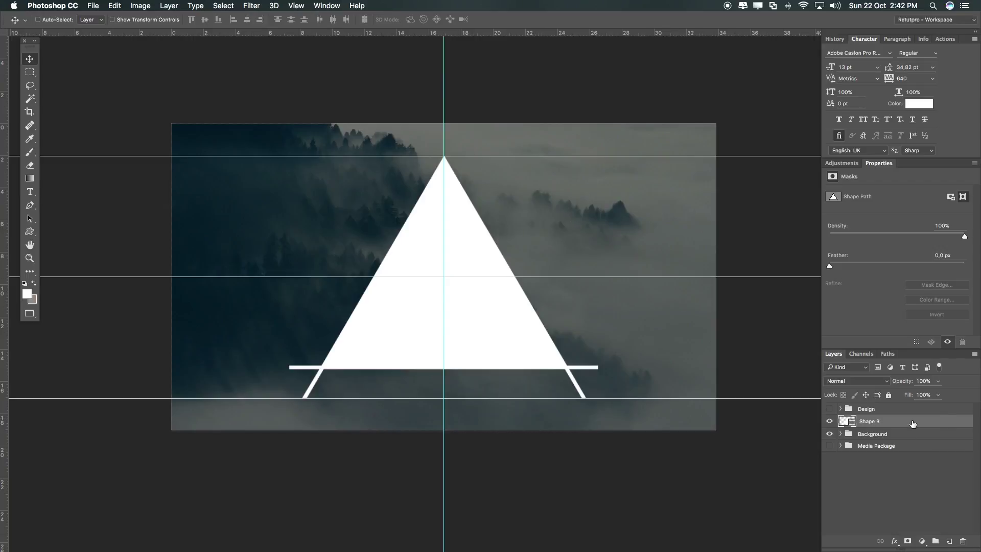
{"action": "right_click", "coordinate": [878, 424]}
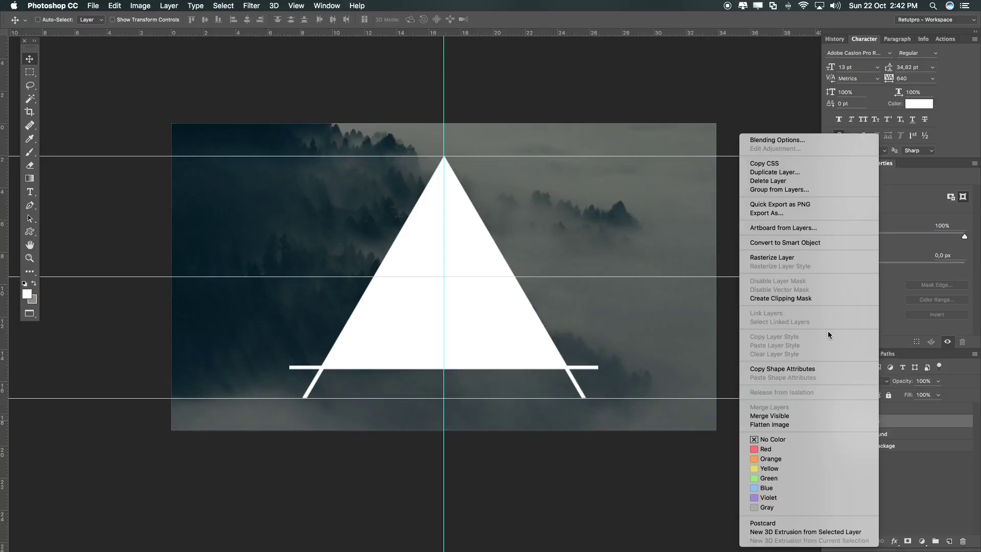
{"action": "left_click", "coordinate": [784, 258]}
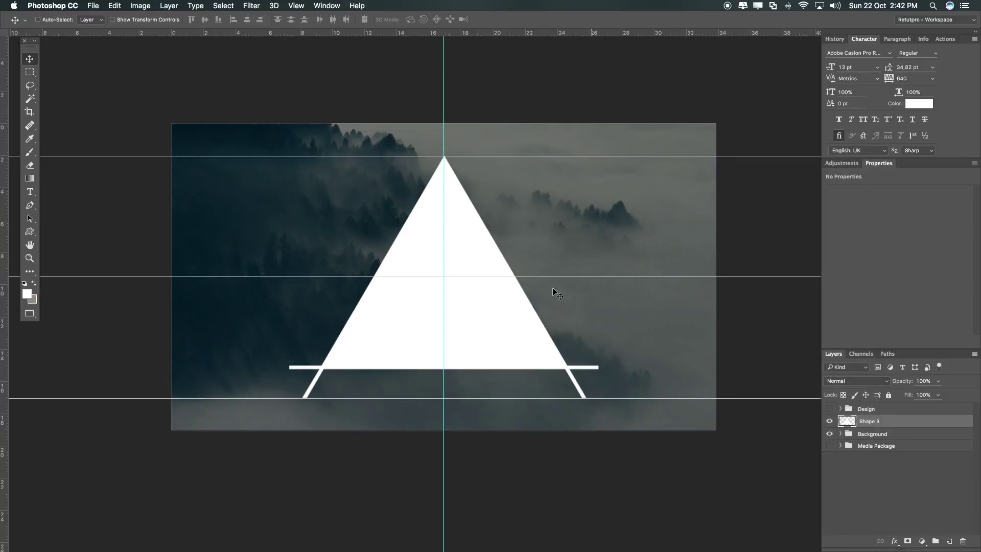
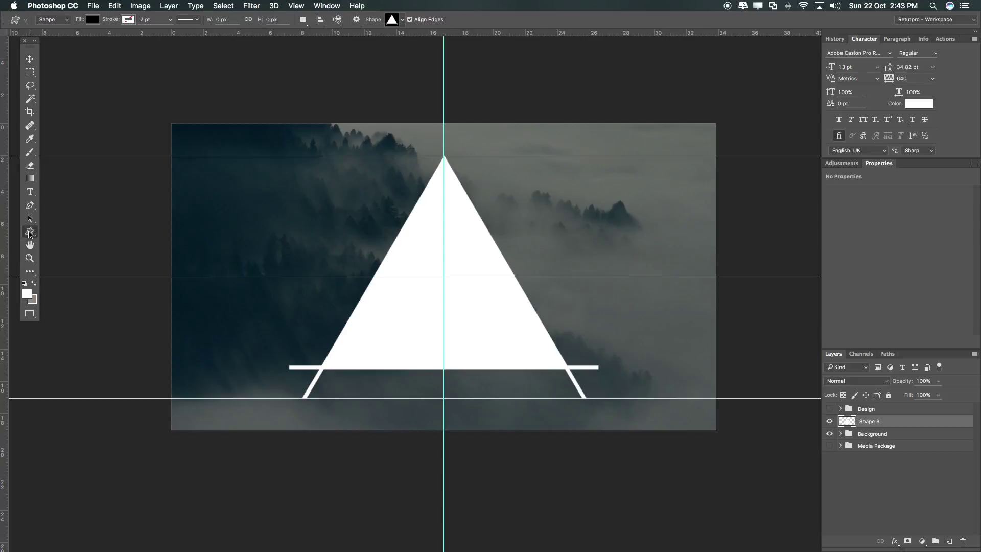
{"action": "left_click", "coordinate": [403, 20]}
{"action": "left_click", "coordinate": [415, 505]}
{"action": "double_click", "coordinate": [418, 497]}
{"action": "left_click_drag", "start_coordinate": [445, 158], "coordinate": [659, 482]}
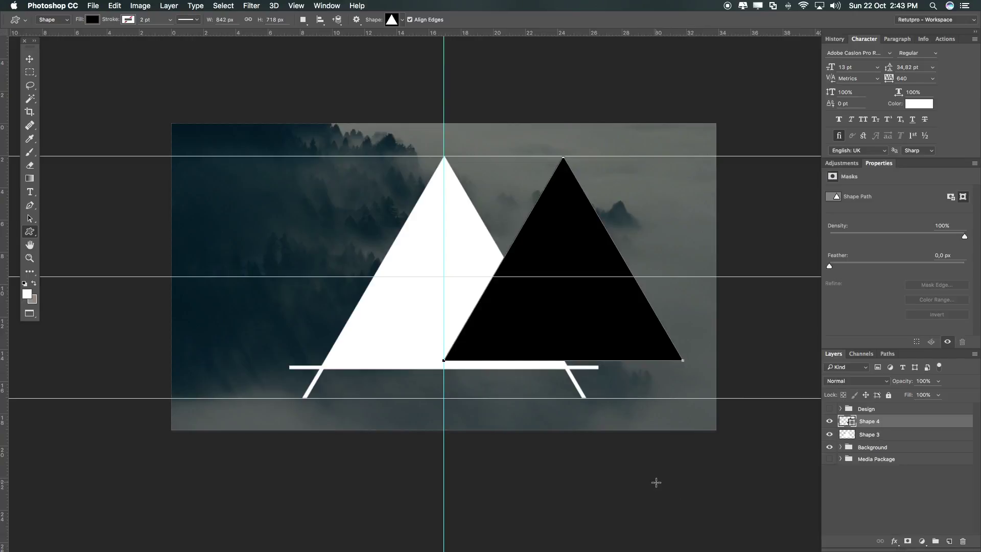
{"action": "left_click", "coordinate": [834, 38]}
{"action": "left_click", "coordinate": [861, 162]}
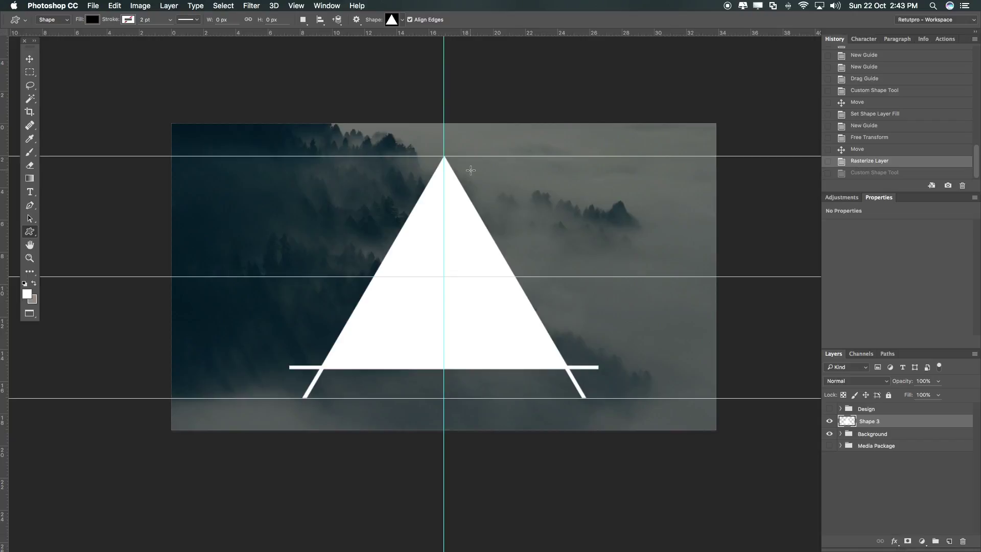
Add two horizontal guides along the lower and upper edges of the triangle's crossbar.
{"action": "key", "text": "z"}
{"action": "left_click_drag", "start_coordinate": [293, 388], "coordinate": [372, 373]}
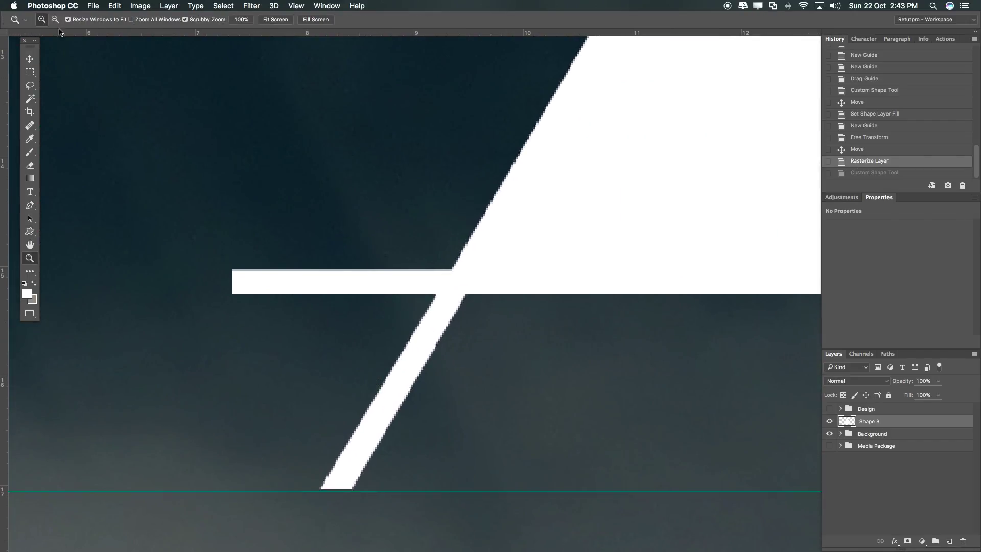
{"action": "left_click", "coordinate": [29, 59]}
{"action": "left_click_drag", "start_coordinate": [183, 32], "coordinate": [274, 294]}
{"action": "left_click_drag", "start_coordinate": [403, 34], "coordinate": [381, 270]}
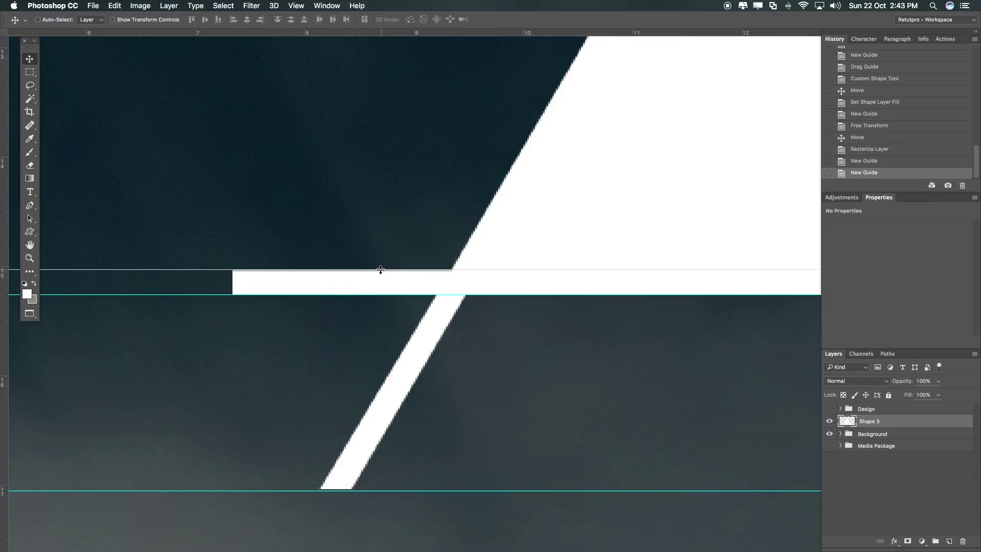
Draw a second, plain black triangle about 858 by 732 px and place it over the white one, leaving a thin white strip along the left side.
{"action": "key", "text": "z"}
{"action": "scroll", "coordinate": [381, 269], "scroll_direction": "down", "scroll_amount": 5}
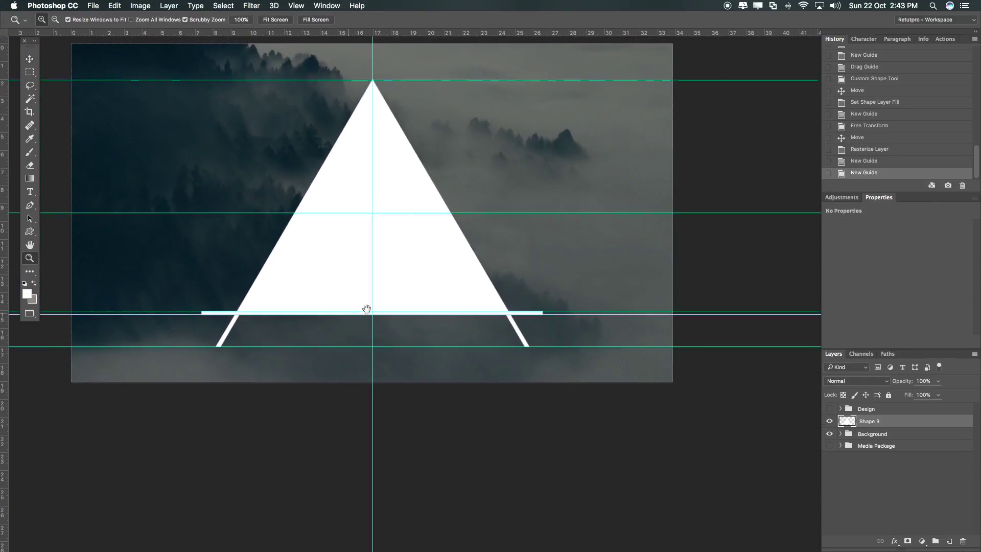
{"action": "mouse_move", "coordinate": [407, 258]}
{"action": "left_mouse_down"}
{"action": "mouse_move", "coordinate": [516, 325]}
{"action": "mouse_move", "coordinate": [416, 258]}
{"action": "mouse_move", "coordinate": [409, 267]}
{"action": "left_mouse_up"}
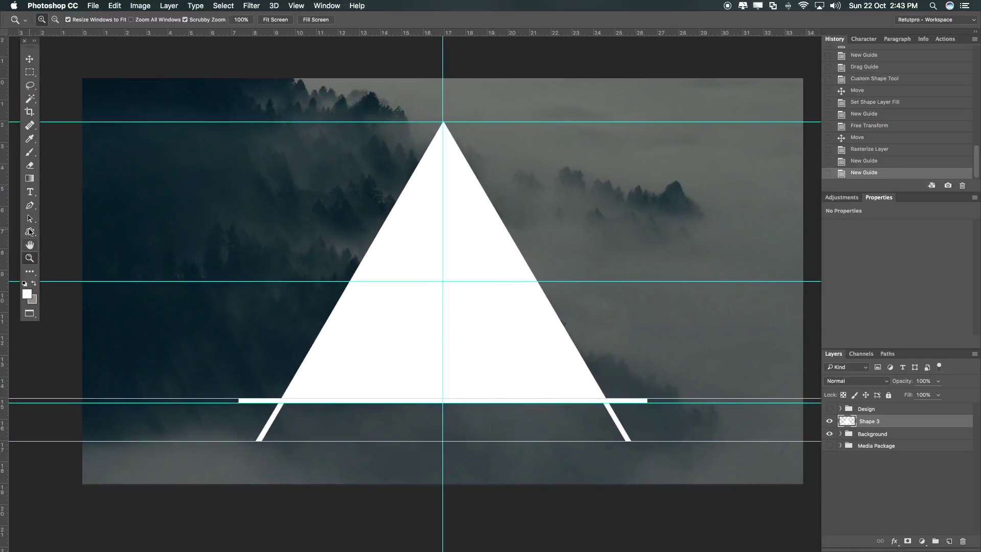
{"action": "left_click", "coordinate": [30, 231]}
{"action": "left_click", "coordinate": [400, 21]}
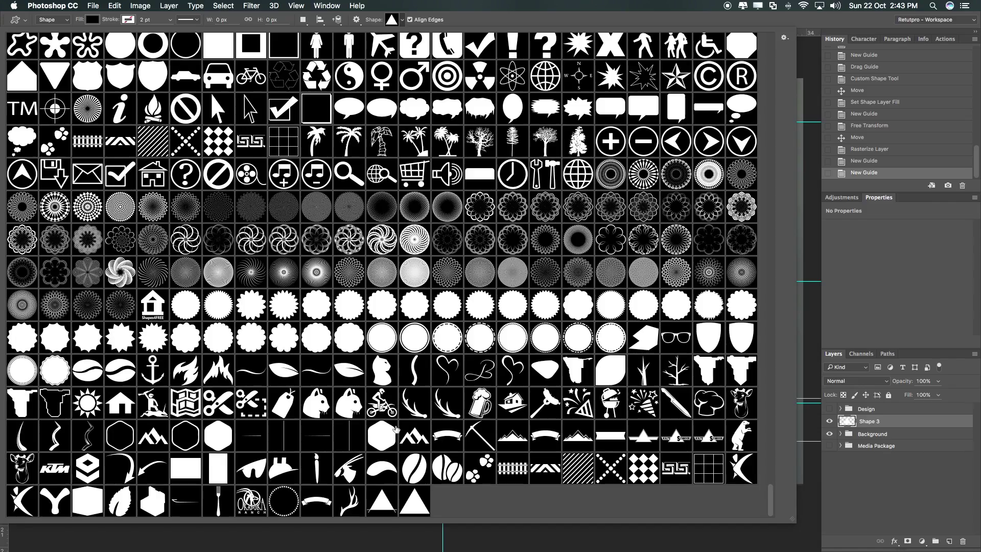
{"action": "double_click", "coordinate": [416, 480]}
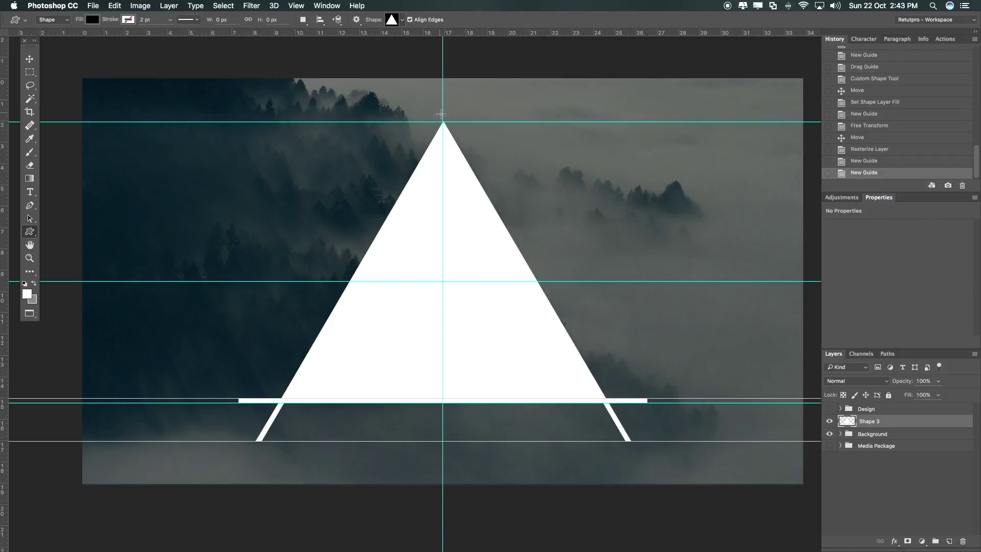
{"action": "left_click_drag", "start_coordinate": [443, 122], "coordinate": [764, 485]}
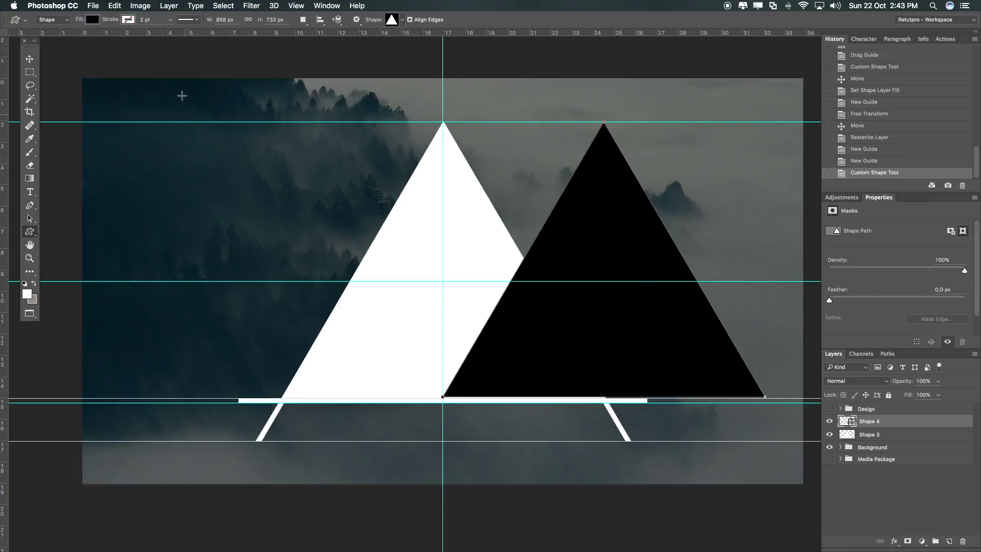
{"action": "left_click", "coordinate": [30, 59]}
{"action": "left_click_drag", "start_coordinate": [588, 222], "coordinate": [437, 214]}
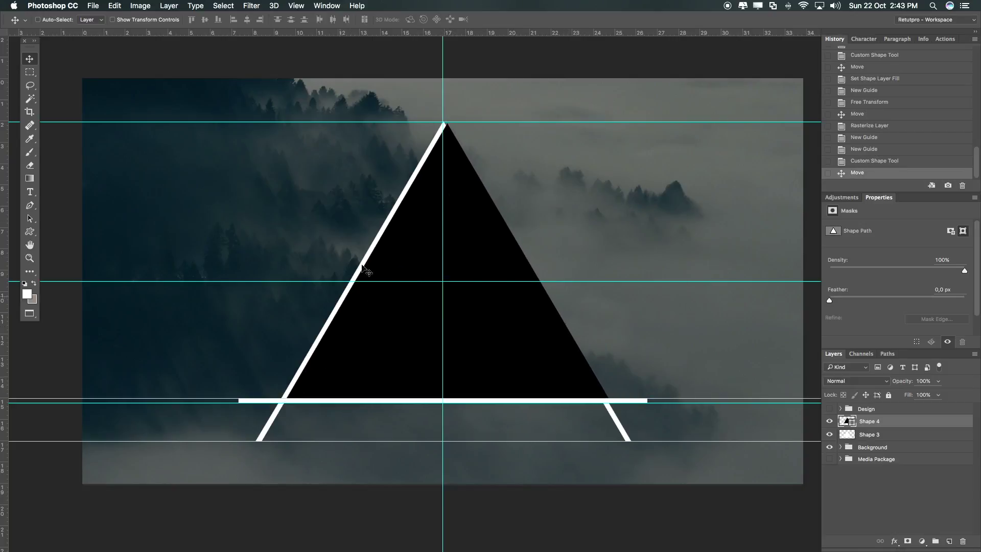
Centre the black triangle on the vertical guide, scale it down to about 98.5%, and nudge it left.
{"action": "left_click_drag", "start_coordinate": [537, 320], "coordinate": [534, 319]}
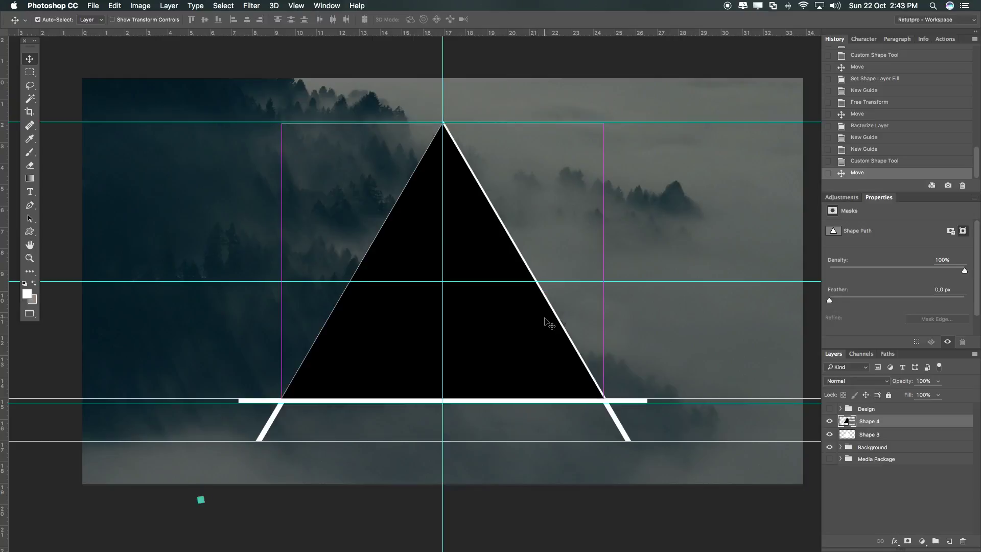
{"action": "key", "text": "super+t"}
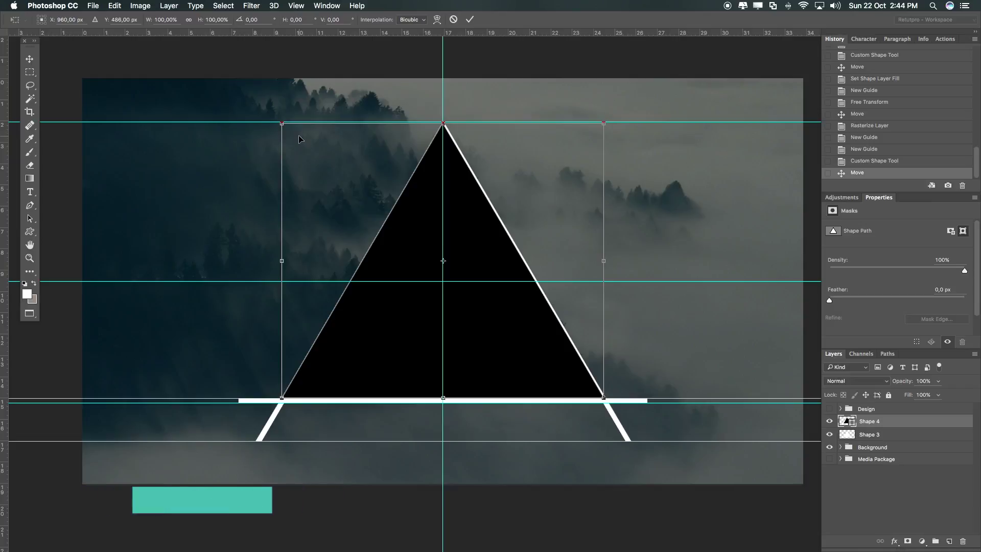
{"action": "left_click_drag", "start_coordinate": [281, 124], "coordinate": [288, 127]}
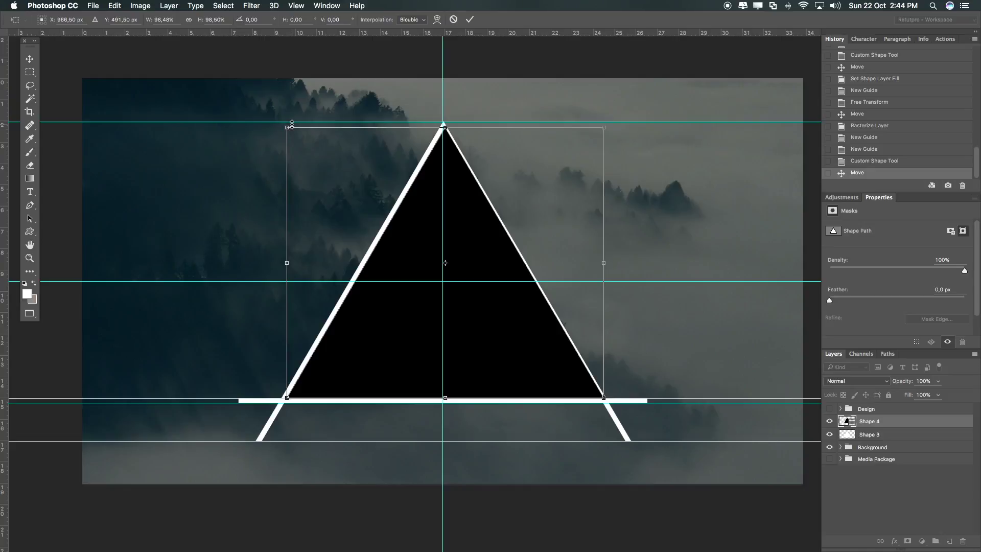
{"action": "key", "text": "Return"}
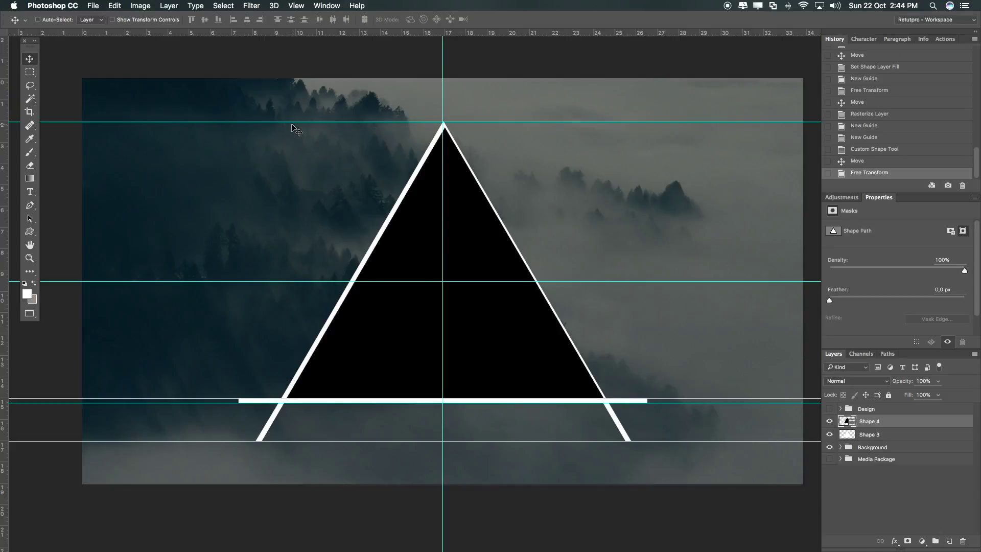
{"action": "key", "text": "Left"}
{"action": "key", "text": "Left"}
{"action": "key", "text": "Left"}
{"action": "key", "text": "Left"}
{"action": "key", "text": "Left"}
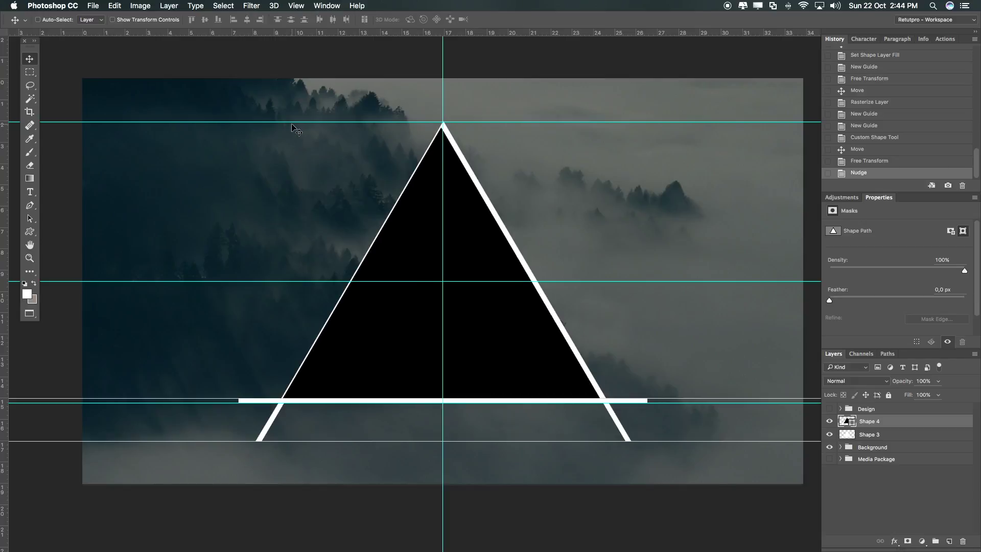
Scale the black triangle down slightly and nudge it so the white strips along both legs look equally thick.
{"action": "key", "text": "z"}
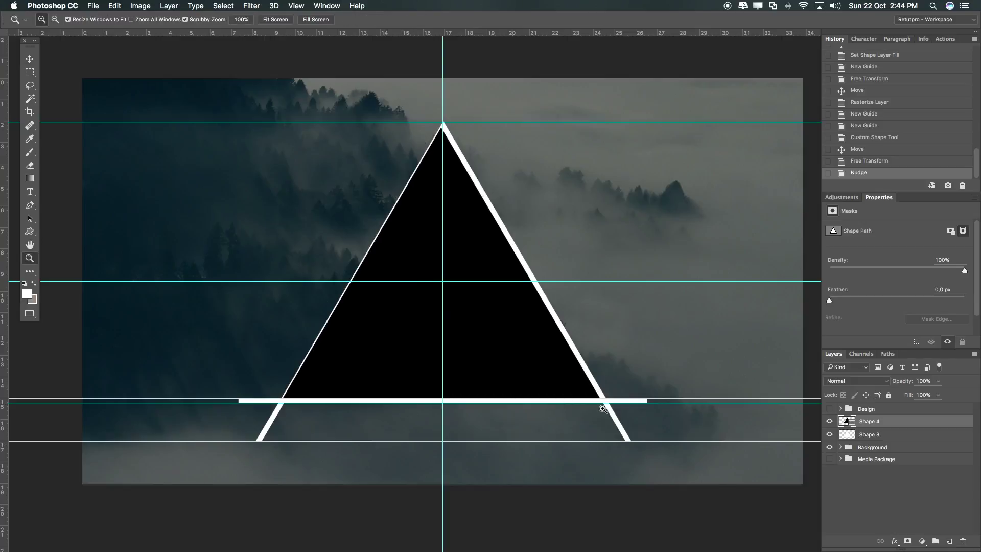
{"action": "left_click", "coordinate": [613, 396]}
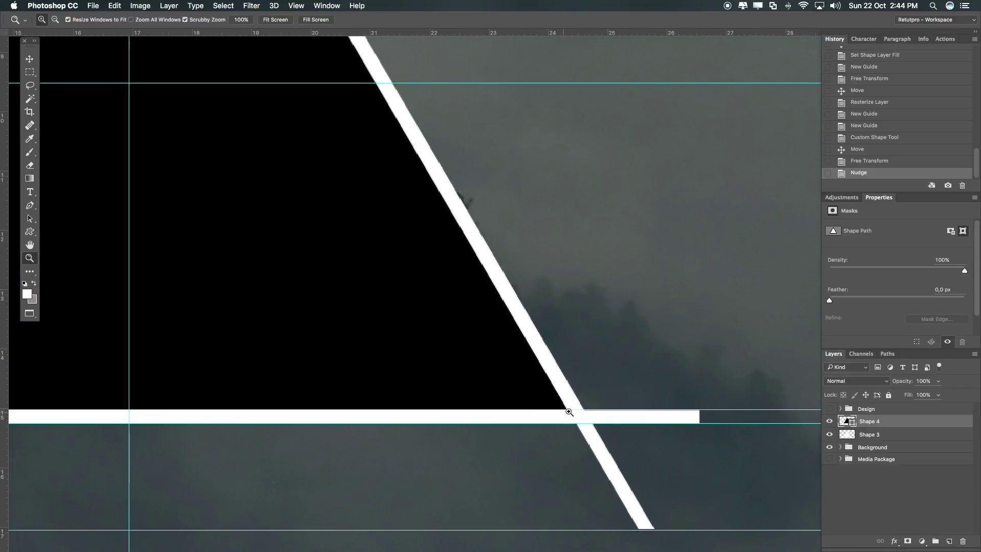
{"action": "scroll", "coordinate": [366, 361], "scroll_direction": "left", "scroll_amount": 10}
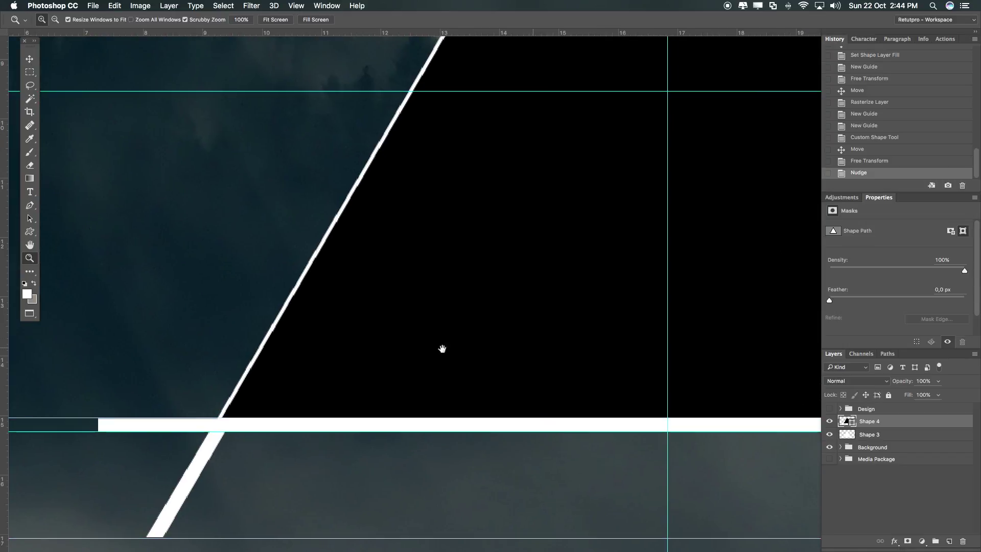
{"action": "left_click_drag", "start_coordinate": [418, 360], "coordinate": [398, 360]}
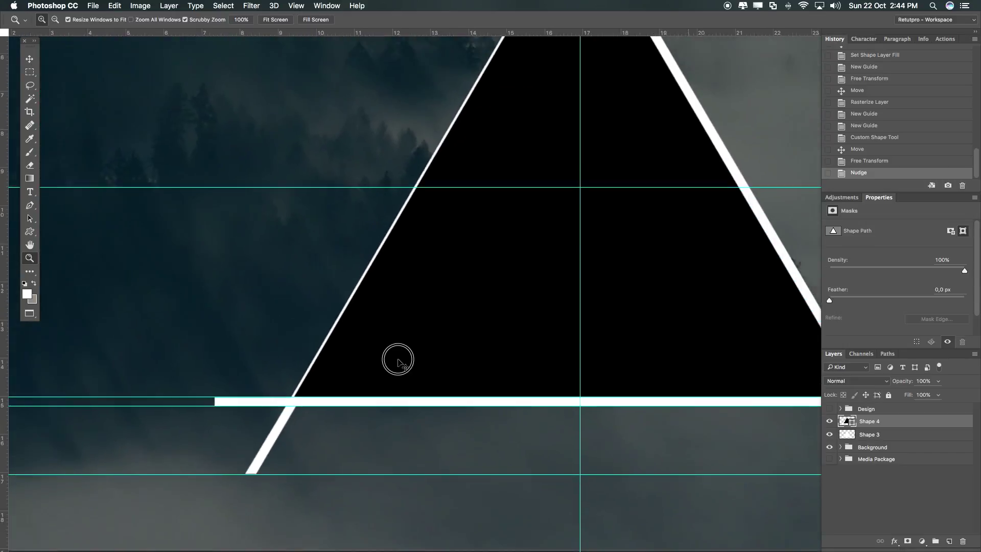
{"action": "left_click", "coordinate": [508, 276], "text": "alt"}
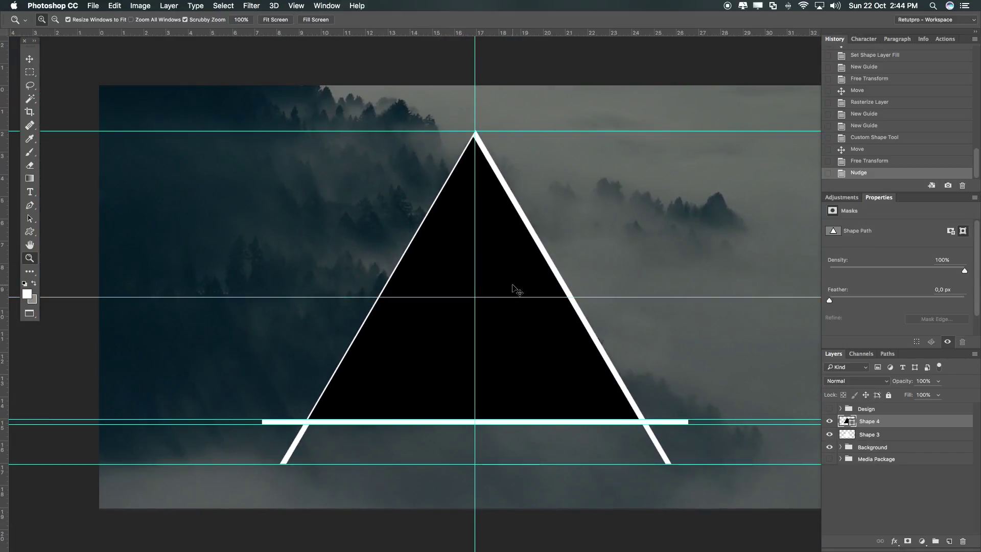
{"action": "key", "text": "super+t"}
{"action": "left_click_drag", "start_coordinate": [307, 136], "coordinate": [314, 142]}
{"action": "key", "text": "Return"}
{"action": "key", "text": "z"}
{"action": "mouse_move", "coordinate": [335, 405]}
{"action": "left_mouse_down"}
{"action": "mouse_move", "coordinate": [394, 398]}
{"action": "mouse_move", "coordinate": [352, 389]}
{"action": "mouse_move", "coordinate": [341, 404]}
{"action": "left_mouse_up"}
{"action": "key", "text": "v"}
{"action": "key", "text": "Down"}
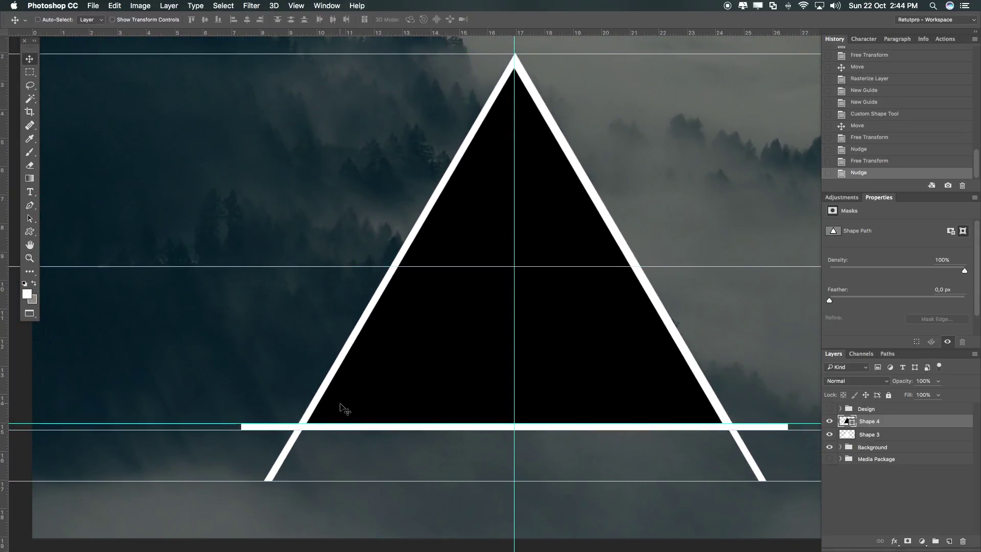
Fine-tune the black triangle's size with another free transform and nudge it up to even out the white frame.
{"action": "key", "text": "super+t"}
{"action": "left_click_drag", "start_coordinate": [308, 68], "coordinate": [337, 78]}
{"action": "scroll", "coordinate": [306, 70], "scroll_direction": "up", "scroll_amount": 3}
{"action": "key", "text": "Return"}
{"action": "key", "text": "Up"}
{"action": "key", "text": "Up"}
{"action": "key", "text": "Up"}
{"action": "key", "text": "Up"}
{"action": "key", "text": "Up"}
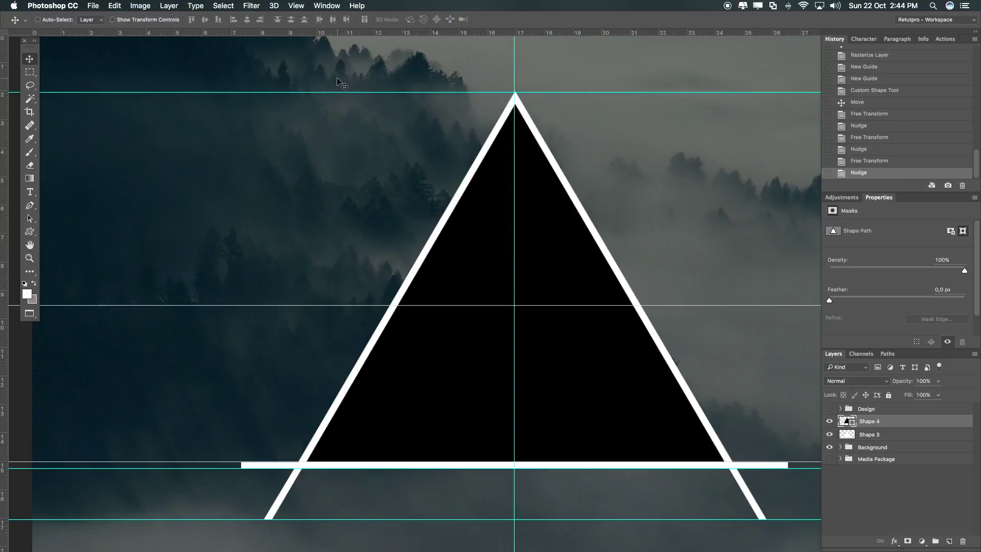
{"action": "key", "text": "Up"}
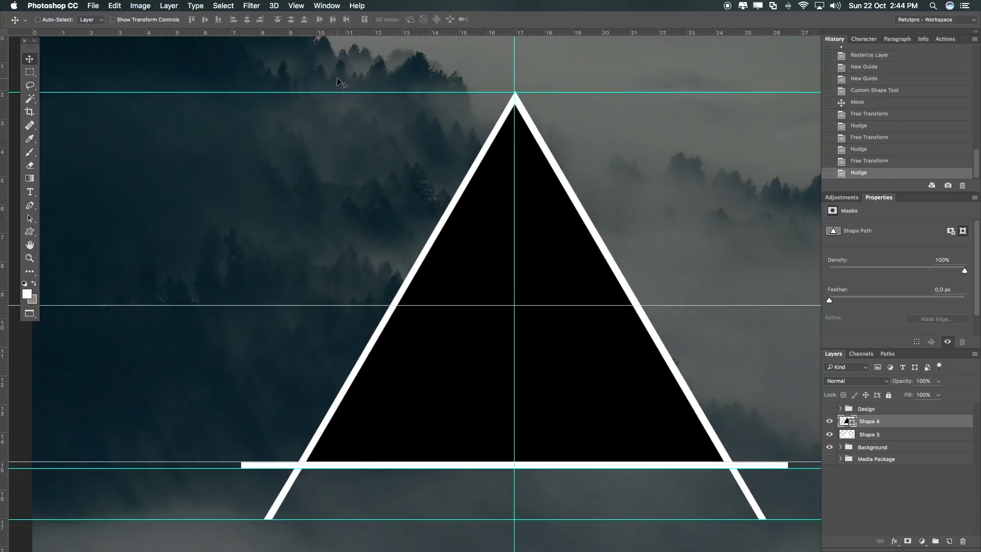
{"action": "key", "text": "Up"}
{"action": "key", "text": "Up"}
{"action": "key", "text": "Up"}
{"action": "key", "text": "Up"}
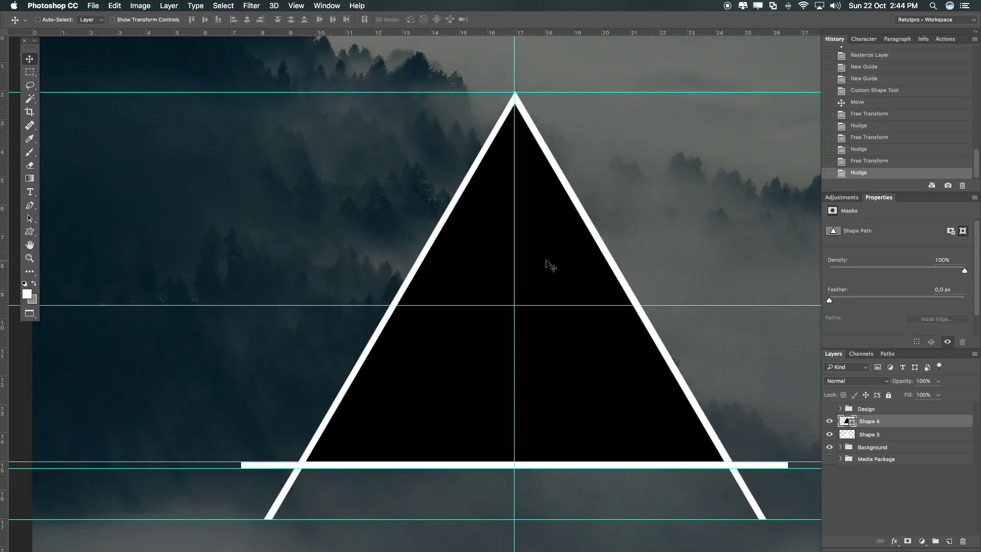
Rasterize the black triangle's layer.
{"action": "key", "text": "z"}
{"action": "scroll", "coordinate": [460, 262], "scroll_direction": "right", "scroll_amount": 5}
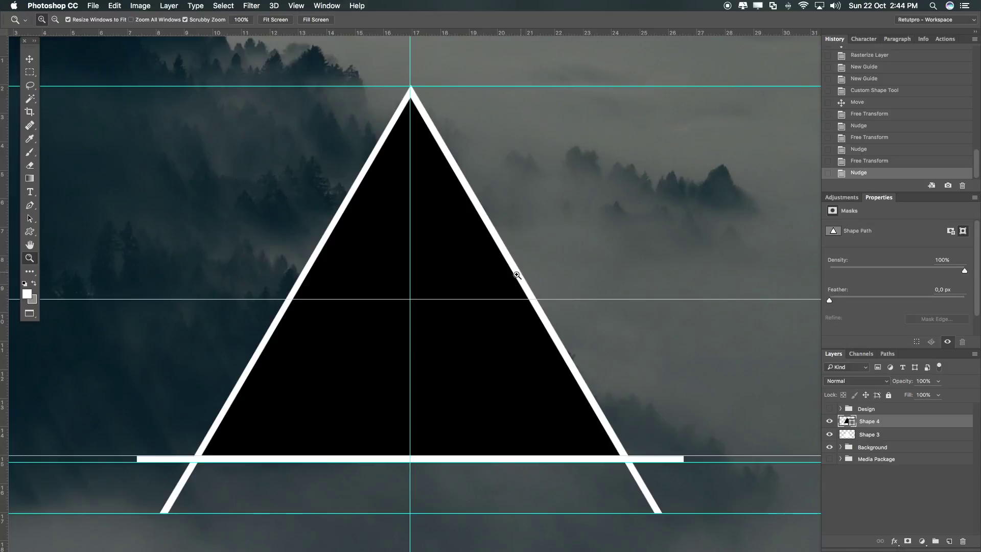
{"action": "right_click", "coordinate": [879, 433]}
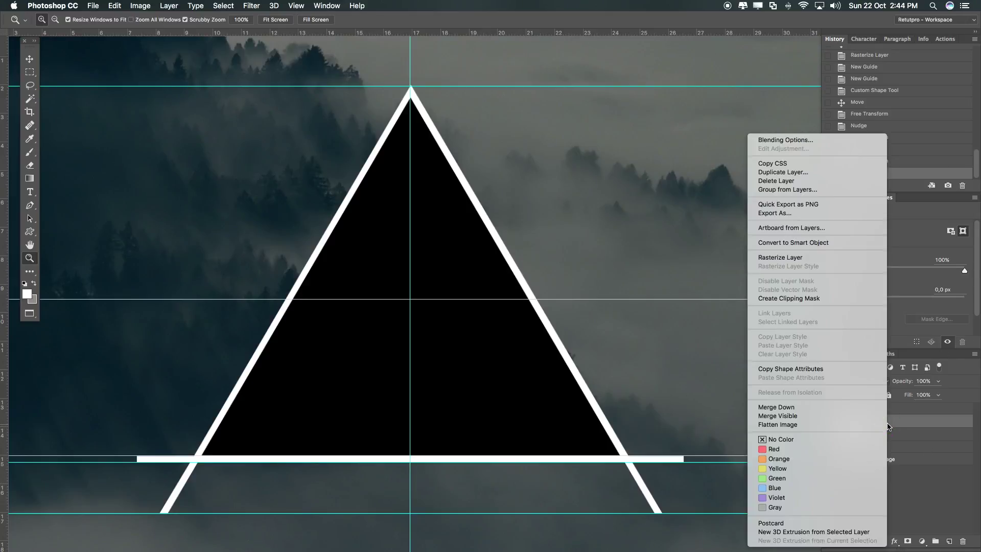
{"action": "key", "text": "Escape"}
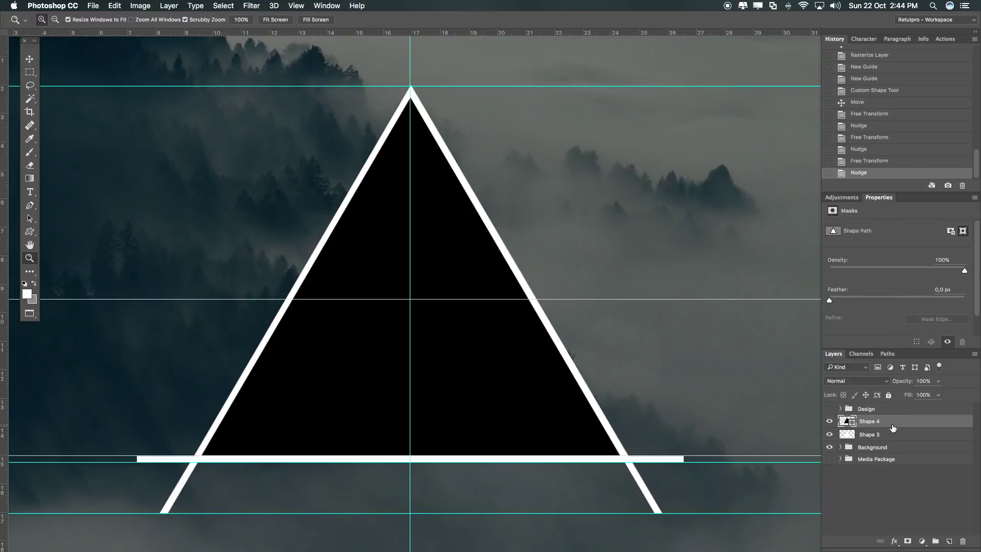
{"action": "right_click", "coordinate": [892, 427]}
{"action": "left_click", "coordinate": [798, 258]}
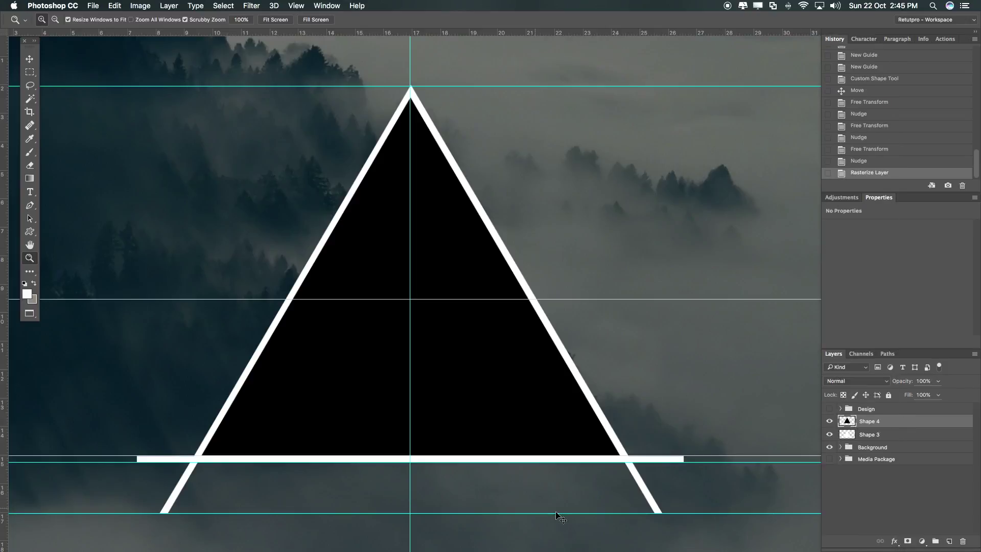
Cut the black triangle's area, with its selection nudged up slightly, out of the white triangle and delete the black triangle's layer.
{"action": "left_click", "coordinate": [846, 422], "text": "super"}
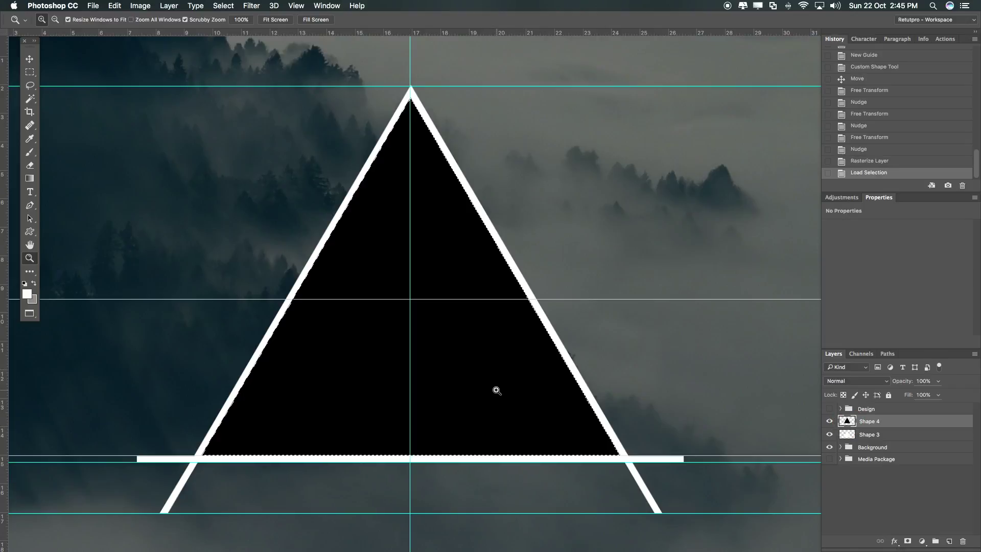
{"action": "key", "text": "m"}
{"action": "key", "text": "Up"}
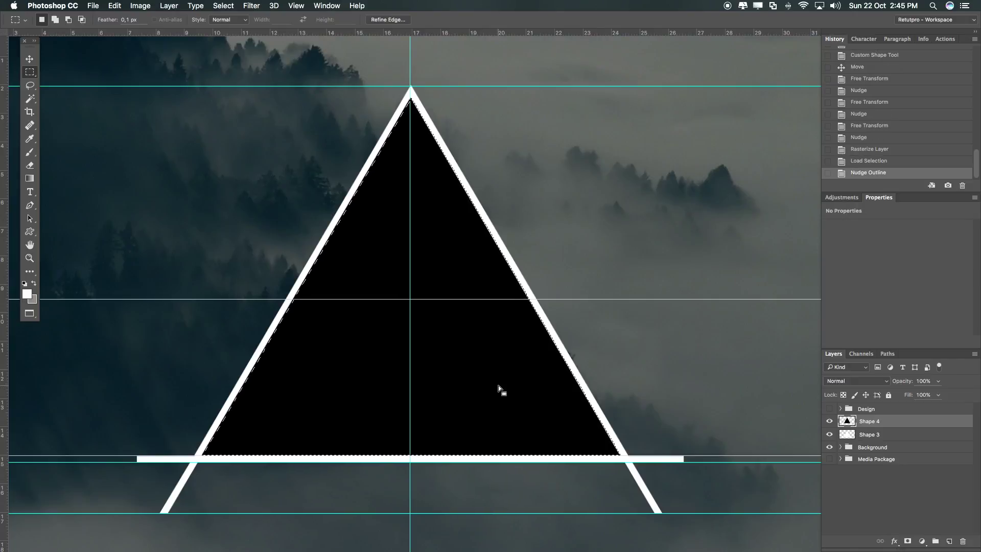
{"action": "left_click", "coordinate": [878, 435]}
{"action": "key", "text": "Delete"}
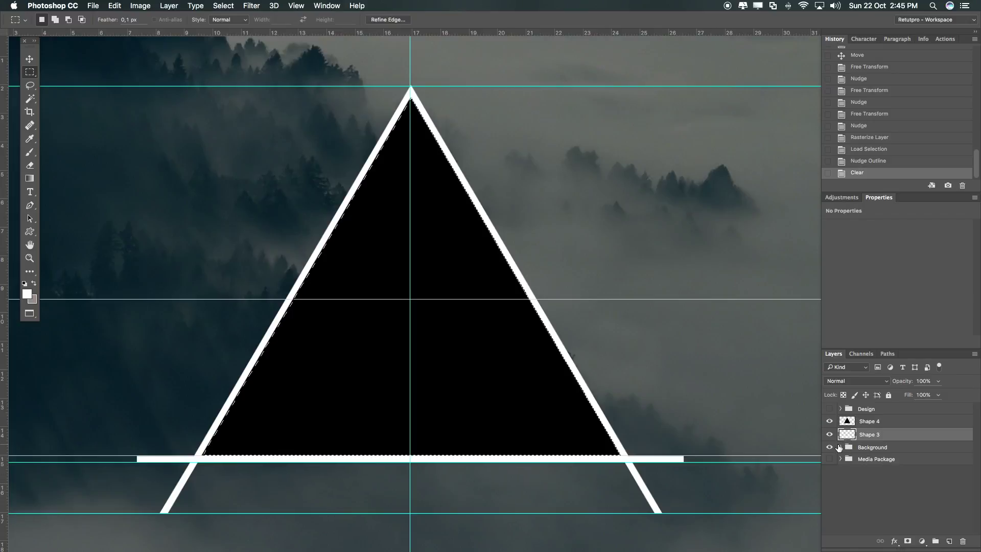
{"action": "key", "text": "super+d"}
{"action": "left_click", "coordinate": [869, 422]}
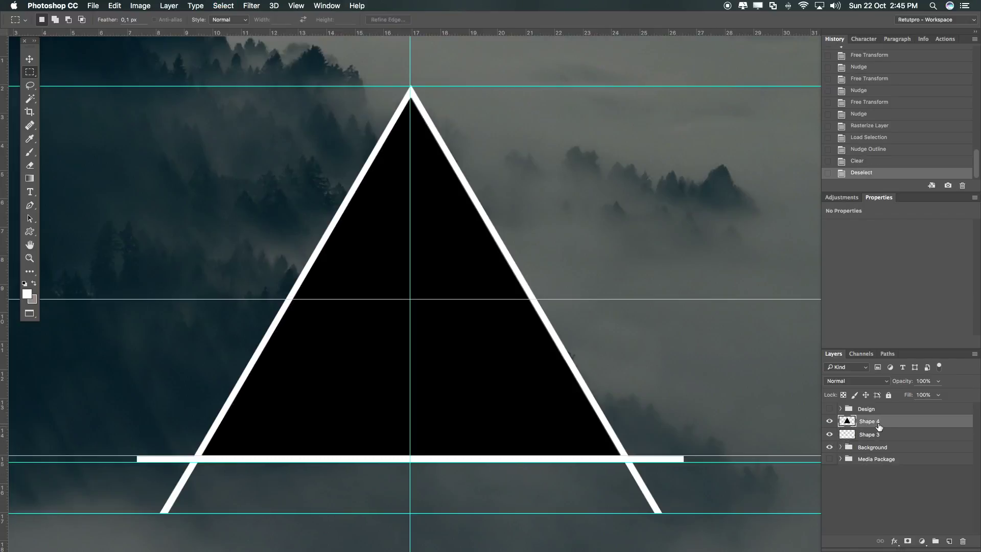
{"action": "key", "text": "Delete"}
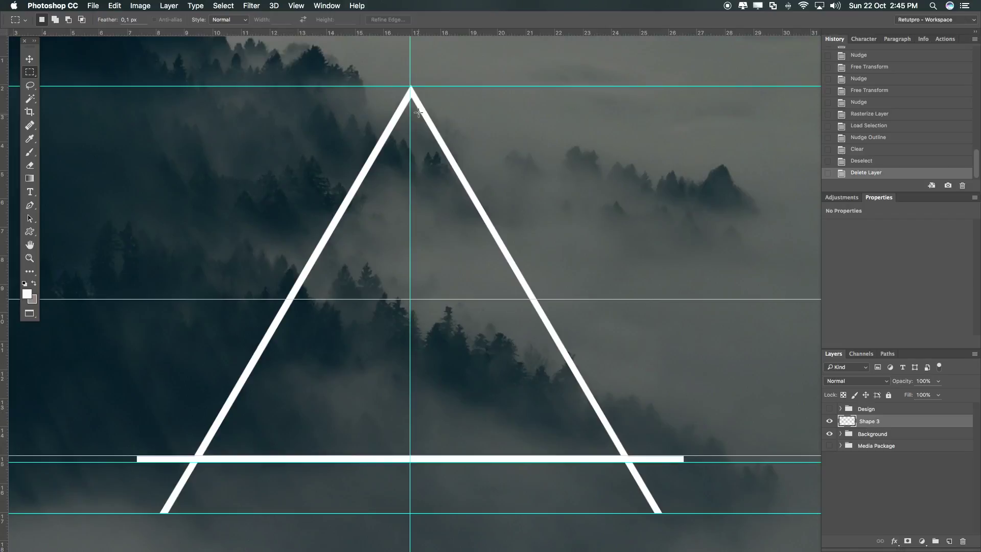
Remove the vertical guide and clear all remaining guides from the canvas.
{"action": "key", "text": "z"}
{"action": "left_click", "coordinate": [405, 207], "text": "alt"}
{"action": "left_click_drag", "start_coordinate": [460, 193], "coordinate": [469, 199]}
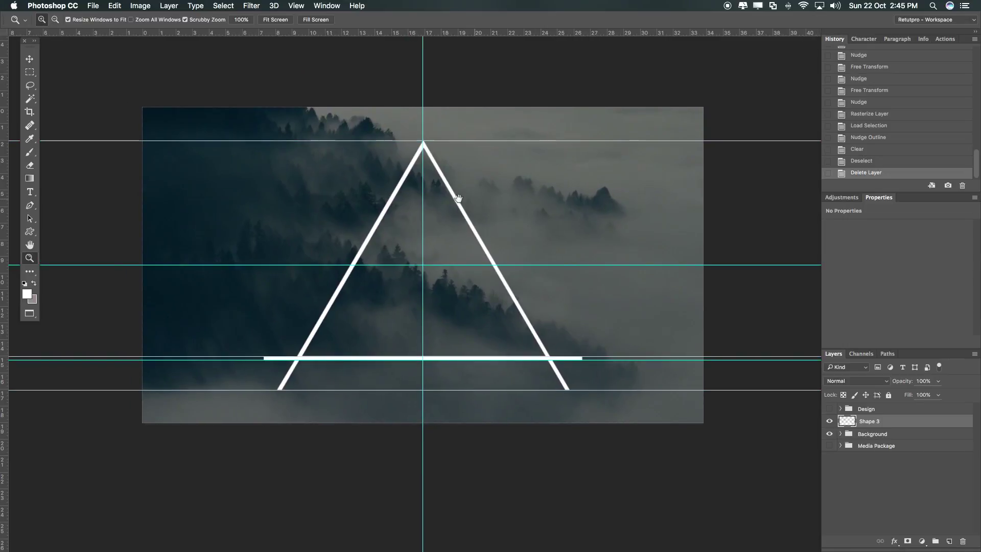
{"action": "key", "text": "v"}
{"action": "left_click_drag", "start_coordinate": [423, 244], "coordinate": [4, 225]}
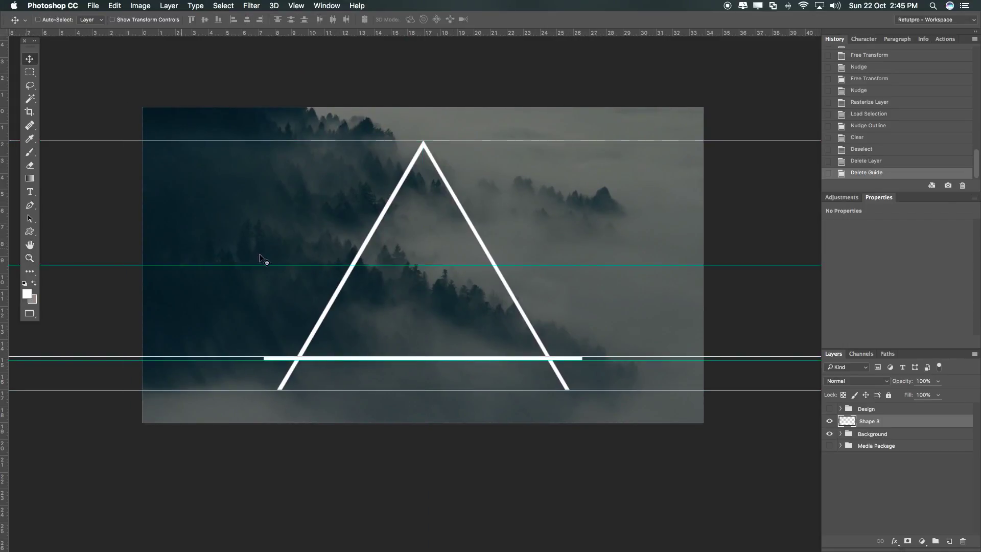
{"action": "key", "text": "z"}
{"action": "left_click_drag", "start_coordinate": [462, 271], "coordinate": [469, 280]}
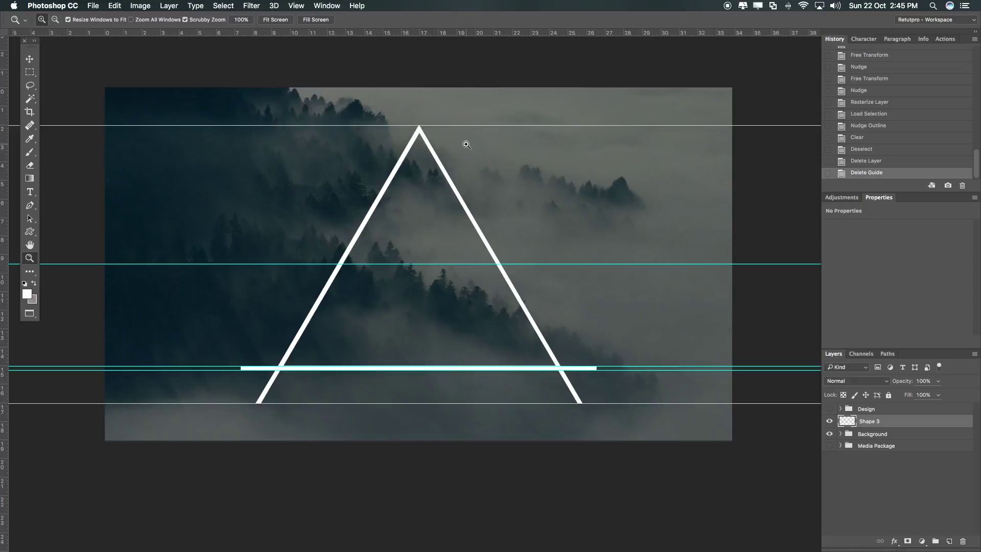
{"action": "left_click", "coordinate": [301, 6]}
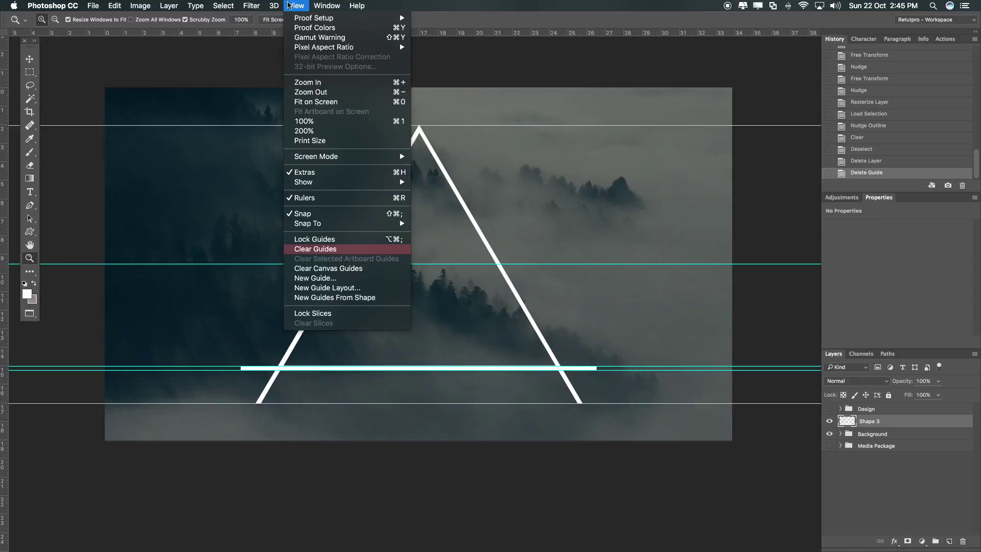
{"action": "left_click", "coordinate": [315, 249]}
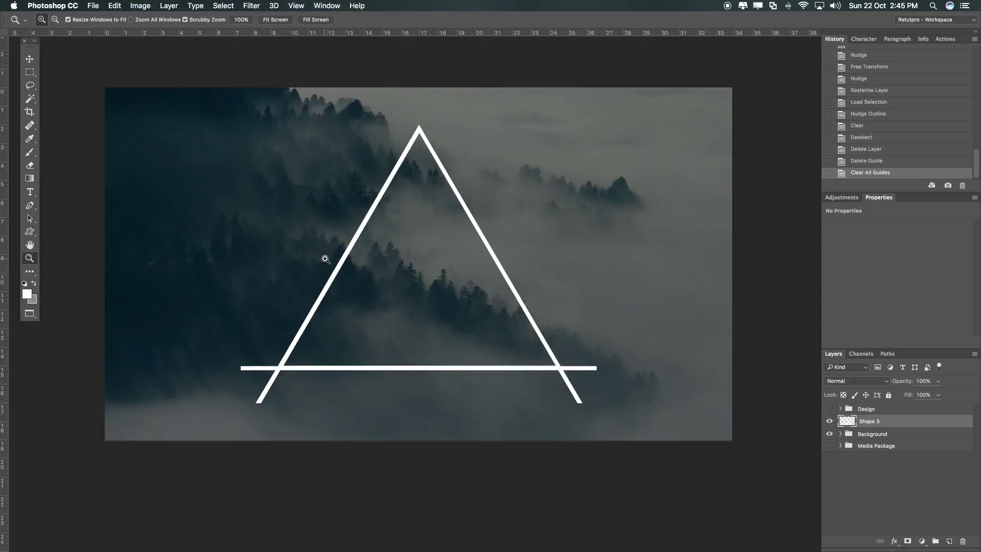
Try cutting a gap in the frame's left leg with a rectangular selection, and revert the cut in the history.
{"action": "mouse_move", "coordinate": [438, 267]}
{"action": "left_mouse_down"}
{"action": "mouse_move", "coordinate": [421, 285]}
{"action": "mouse_move", "coordinate": [438, 258]}
{"action": "left_mouse_up"}
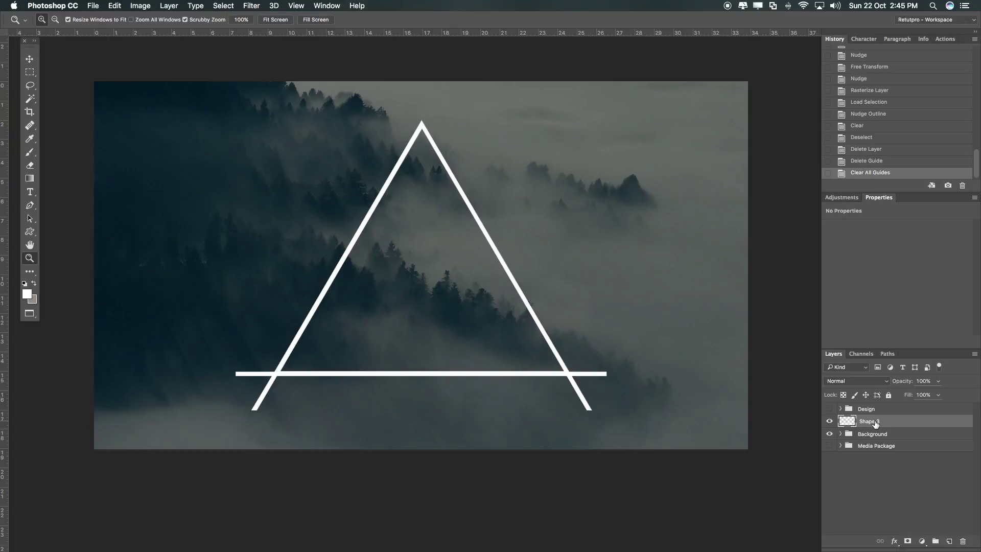
{"action": "left_click", "coordinate": [30, 71]}
{"action": "left_click_drag", "start_coordinate": [298, 234], "coordinate": [386, 325]}
{"action": "left_click_drag", "start_coordinate": [321, 288], "coordinate": [322, 281]}
{"action": "left_click", "coordinate": [328, 222]}
{"action": "left_click_drag", "start_coordinate": [329, 222], "coordinate": [370, 262]}
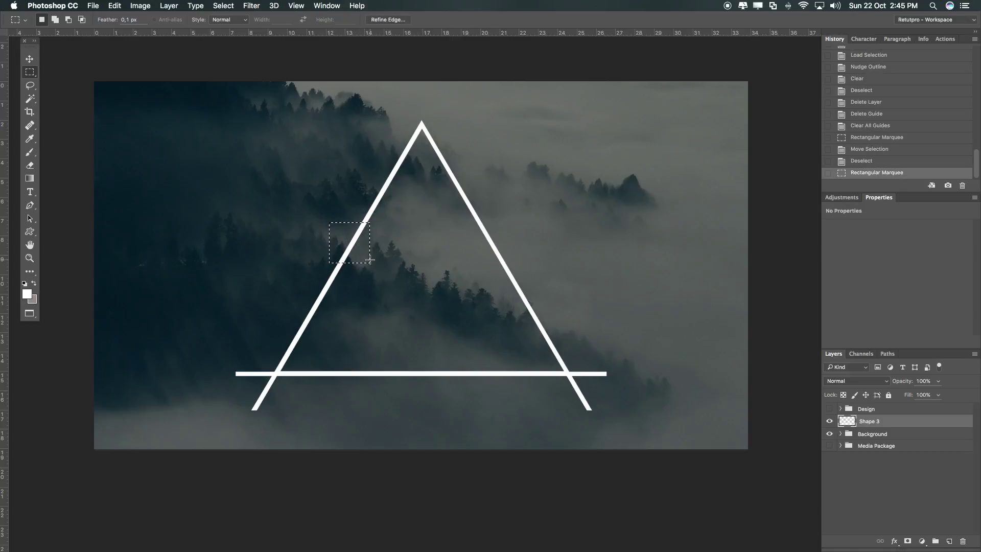
{"action": "key", "text": "BackSpace"}
{"action": "left_click", "coordinate": [391, 258]}
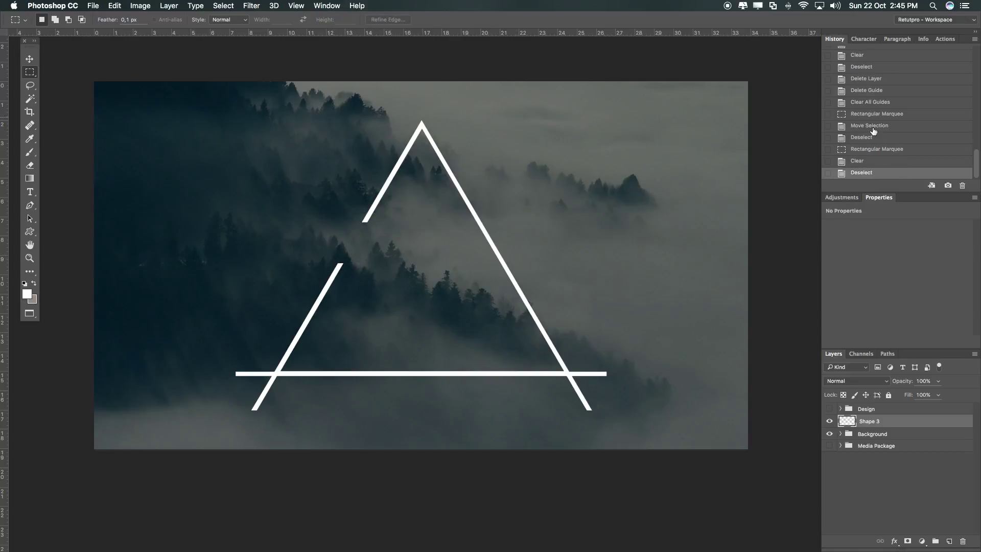
{"action": "left_click", "coordinate": [868, 150]}
{"action": "left_click", "coordinate": [870, 138]}
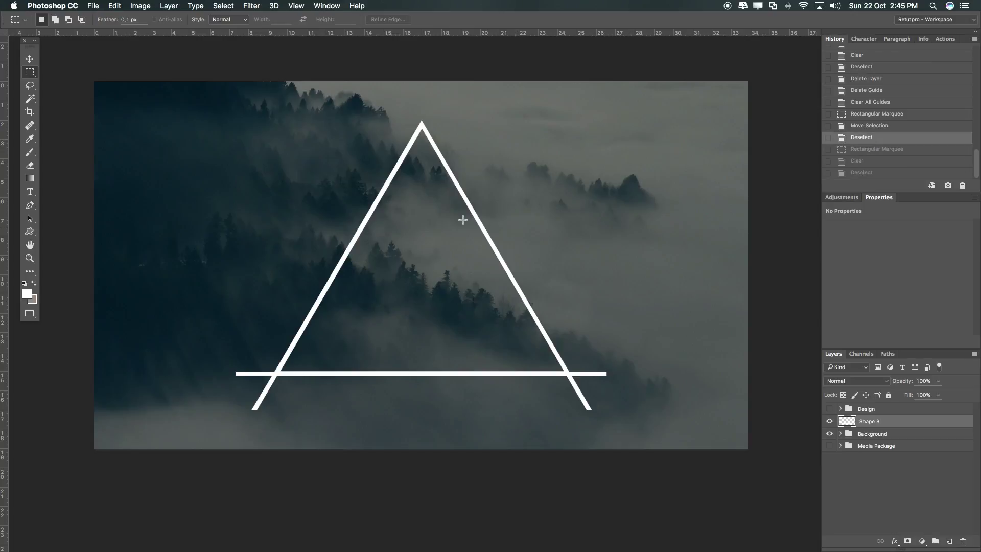
Choose the single antler as the custom shape to draw.
{"action": "key", "text": "z"}
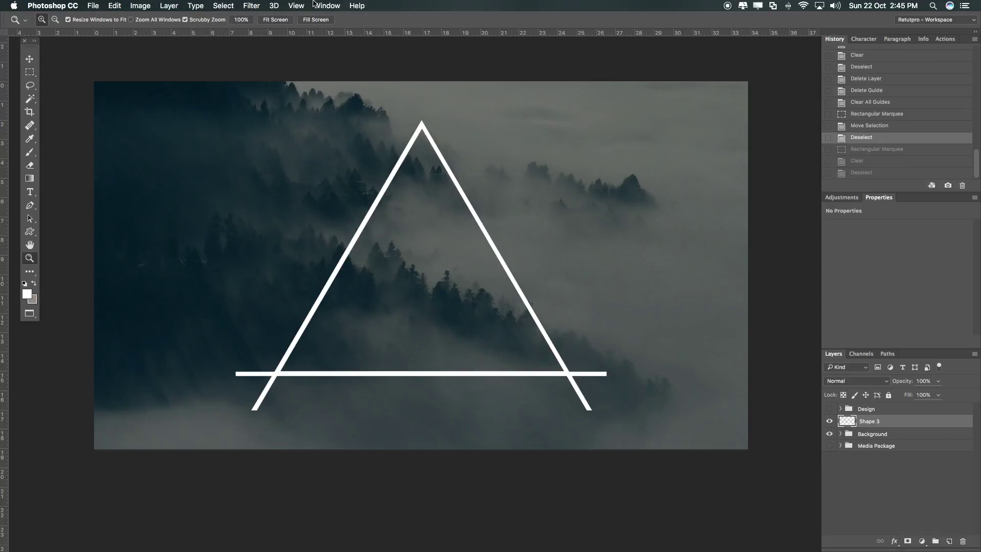
{"action": "key", "text": "u"}
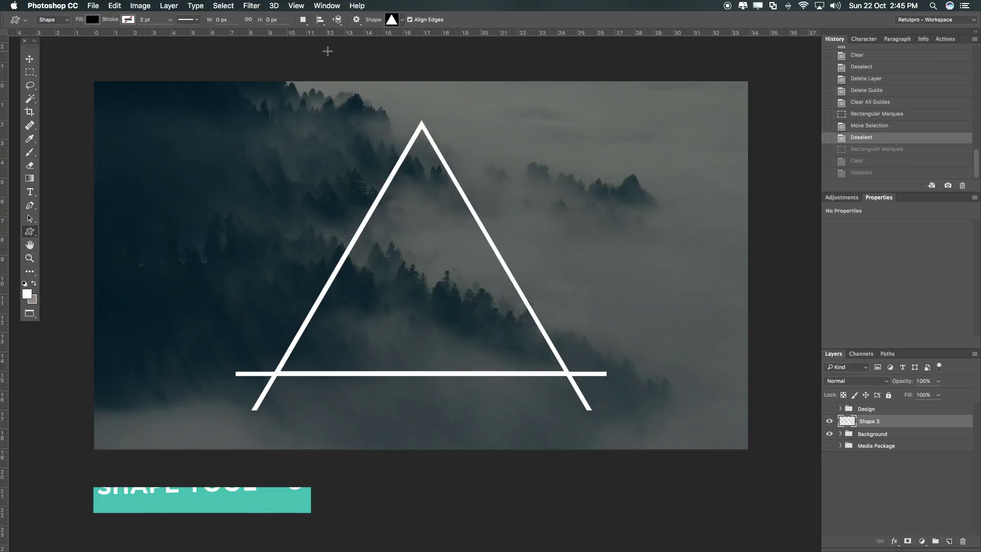
{"action": "left_click", "coordinate": [402, 21]}
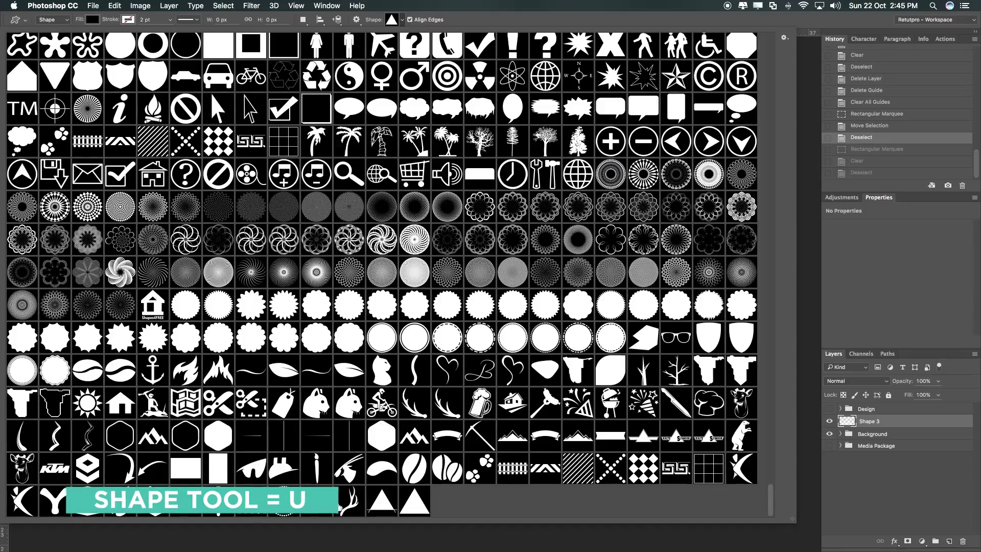
{"action": "left_click", "coordinate": [350, 501]}
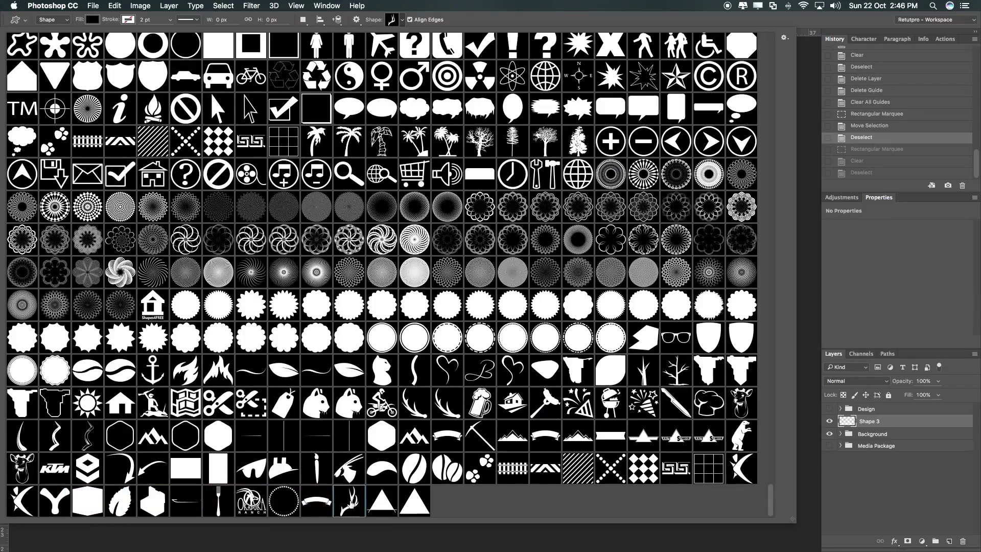
{"action": "double_click", "coordinate": [353, 502]}
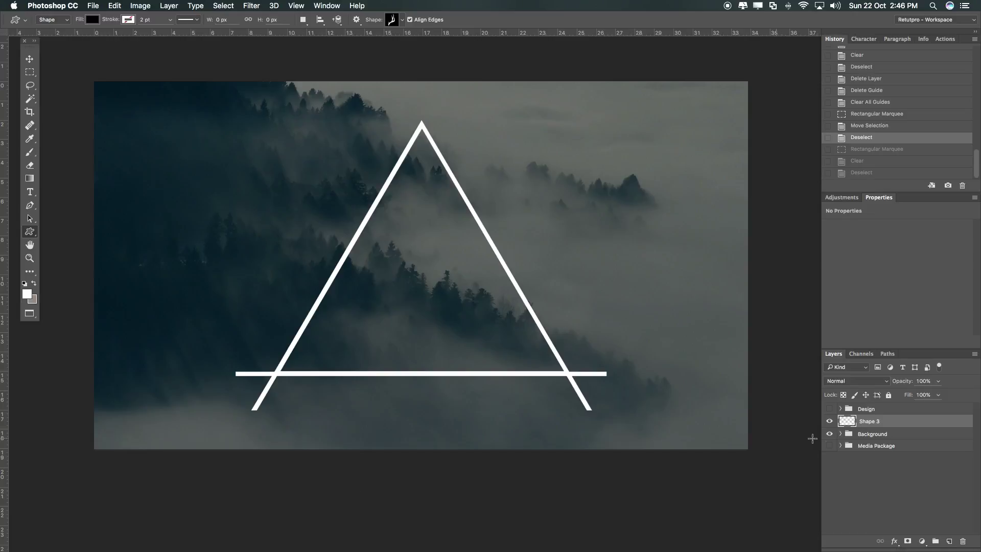
View the Media Package group's antler designs above the background with the triangle hidden, and restore the layer order and visibility.
{"action": "left_click_drag", "start_coordinate": [847, 440], "coordinate": [838, 434]}
{"action": "left_click", "coordinate": [829, 421]}
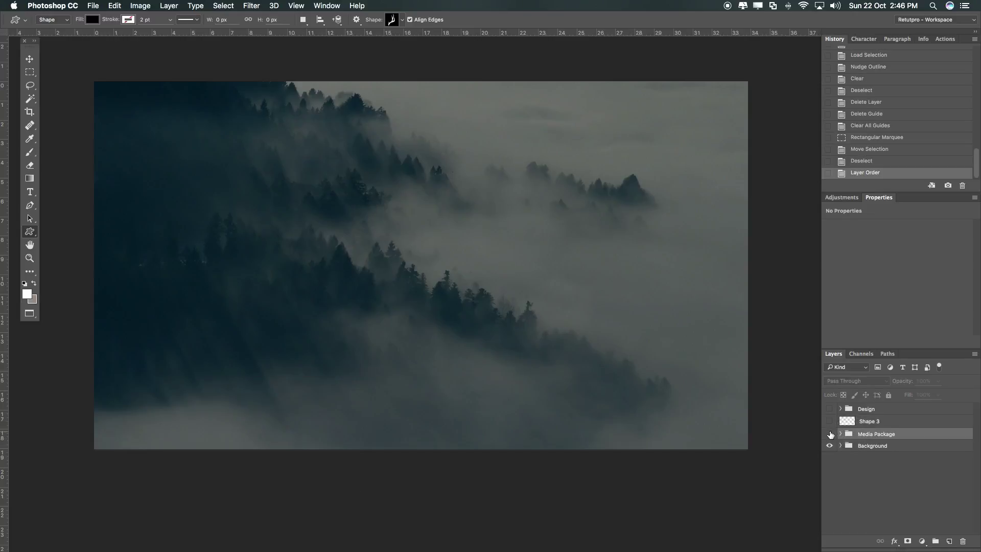
{"action": "left_click", "coordinate": [829, 434]}
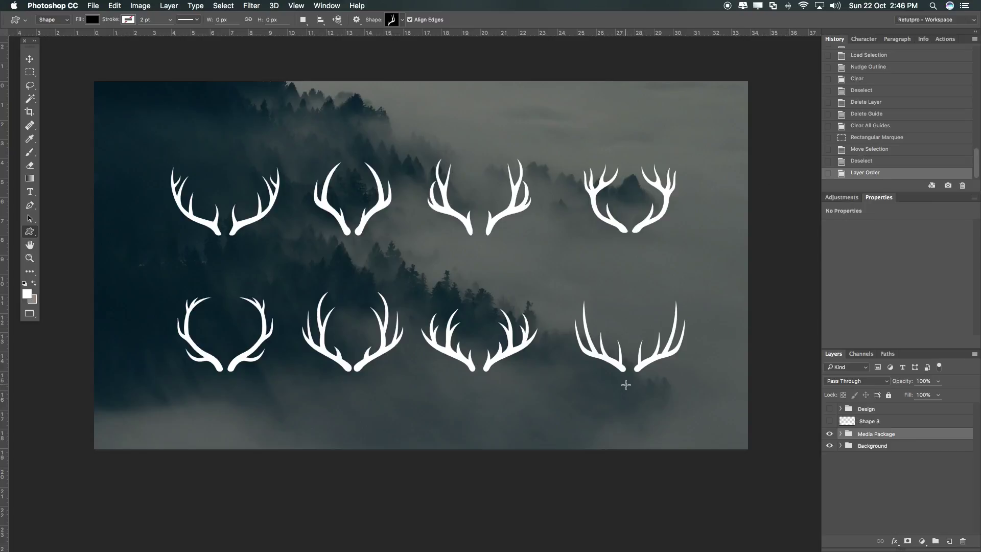
{"action": "left_click", "coordinate": [824, 434]}
{"action": "left_click_drag", "start_coordinate": [848, 434], "coordinate": [852, 450]}
{"action": "left_click", "coordinate": [829, 420]}
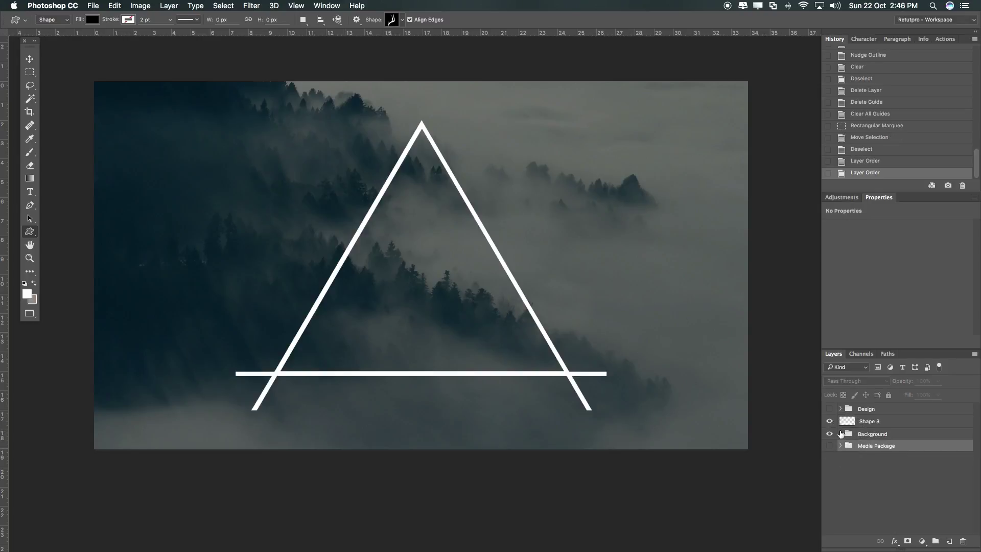
Draw the antler about 74 px wide and 126 px high inside the upper half of the triangle, above the Shape 3 layer.
{"action": "left_click", "coordinate": [863, 421]}
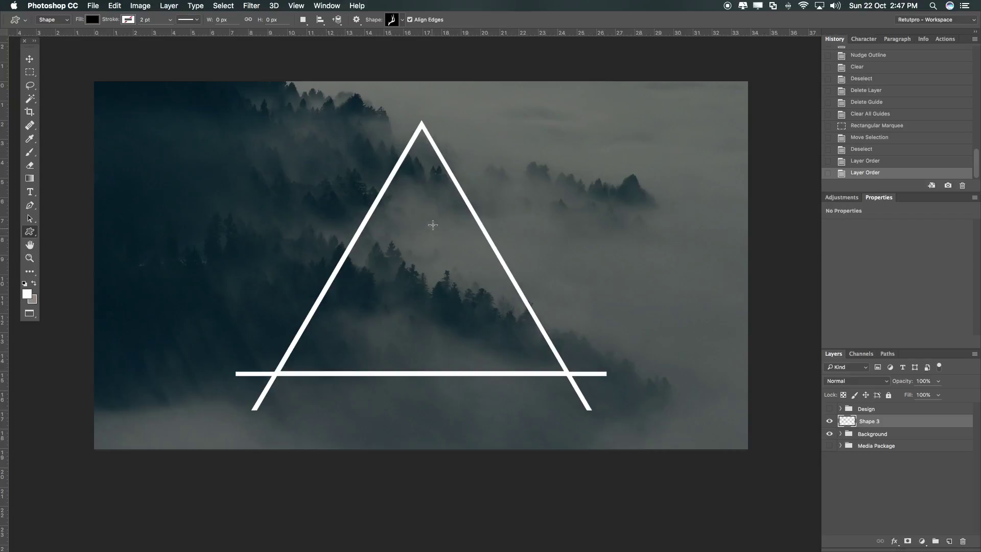
{"action": "left_click_drag", "start_coordinate": [431, 213], "coordinate": [456, 267]}
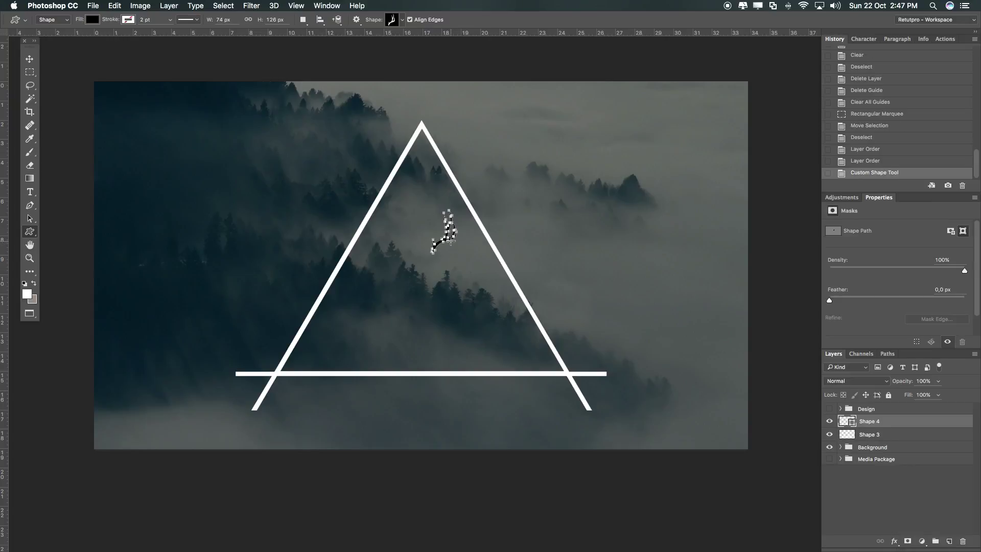
Change the antler's fill to white and hide its path outline.
{"action": "key", "text": "z"}
{"action": "left_click", "coordinate": [470, 227]}
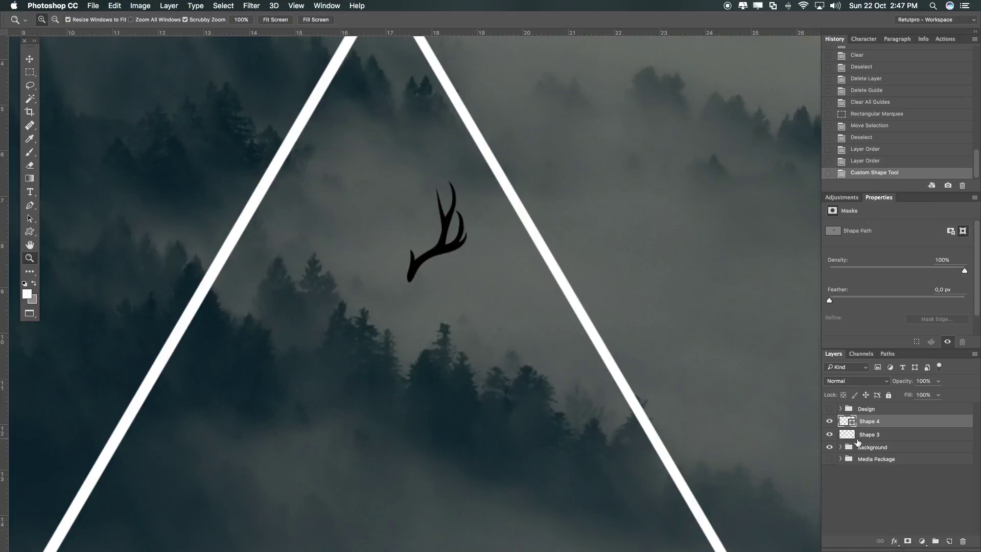
{"action": "key", "text": "u"}
{"action": "left_click", "coordinate": [94, 20]}
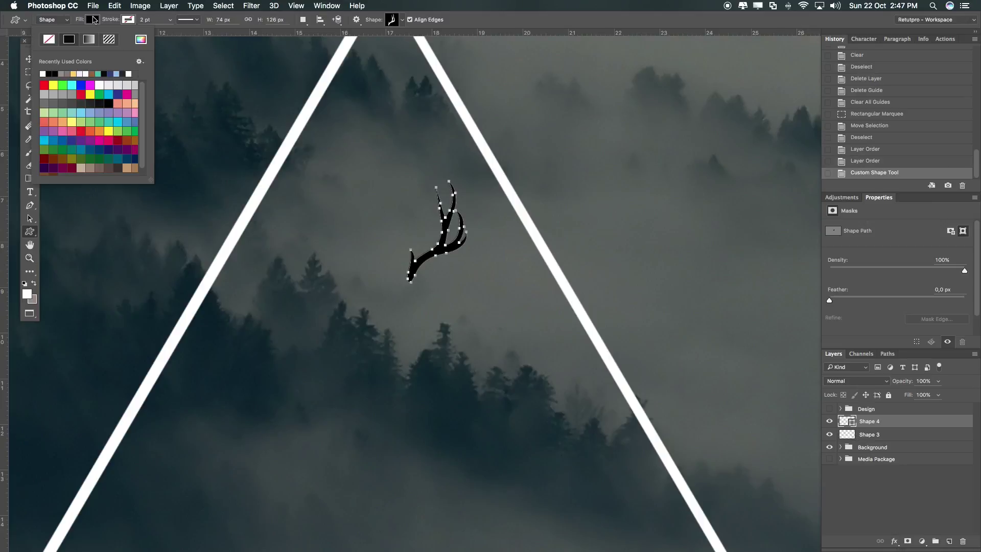
{"action": "left_click", "coordinate": [43, 73]}
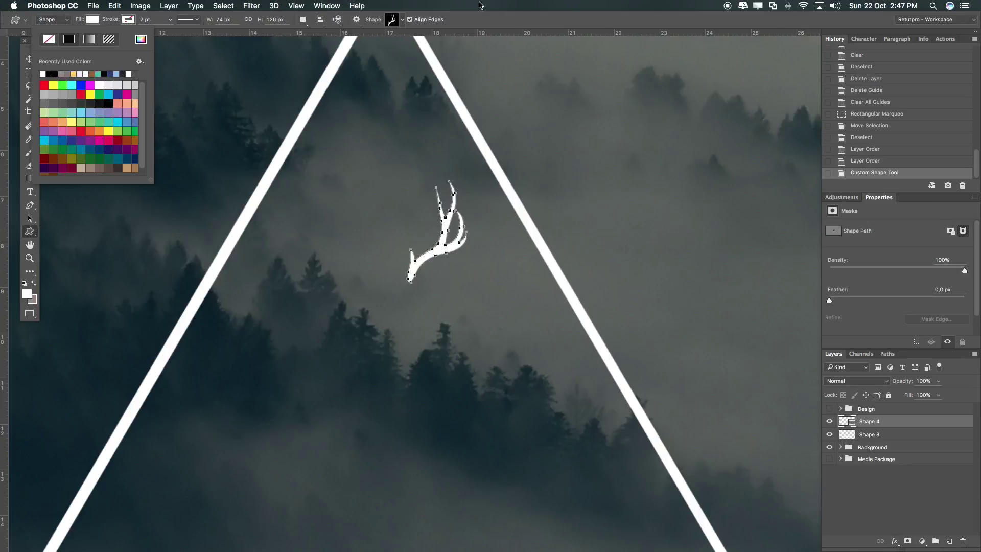
{"action": "left_click", "coordinate": [464, 26]}
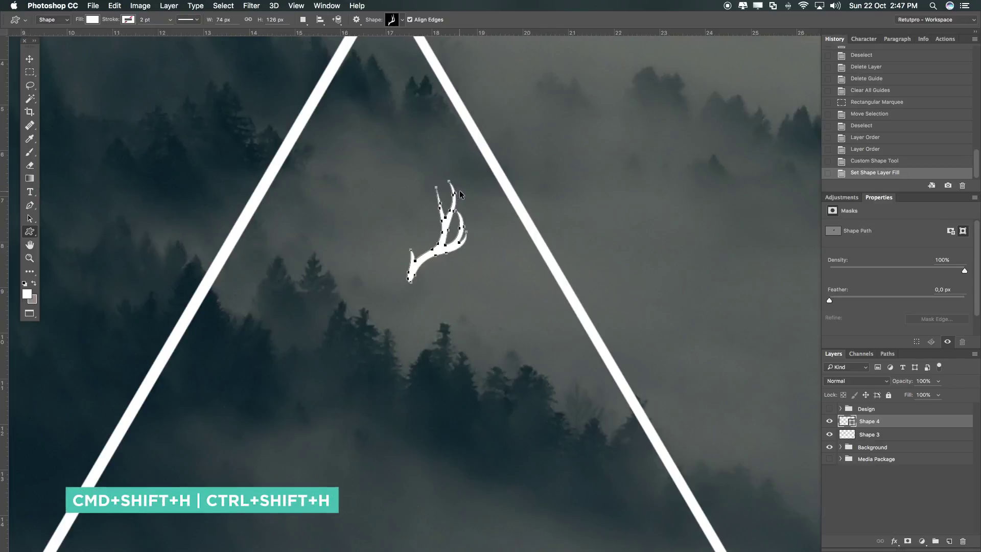
{"action": "key", "text": "super+shift+h"}
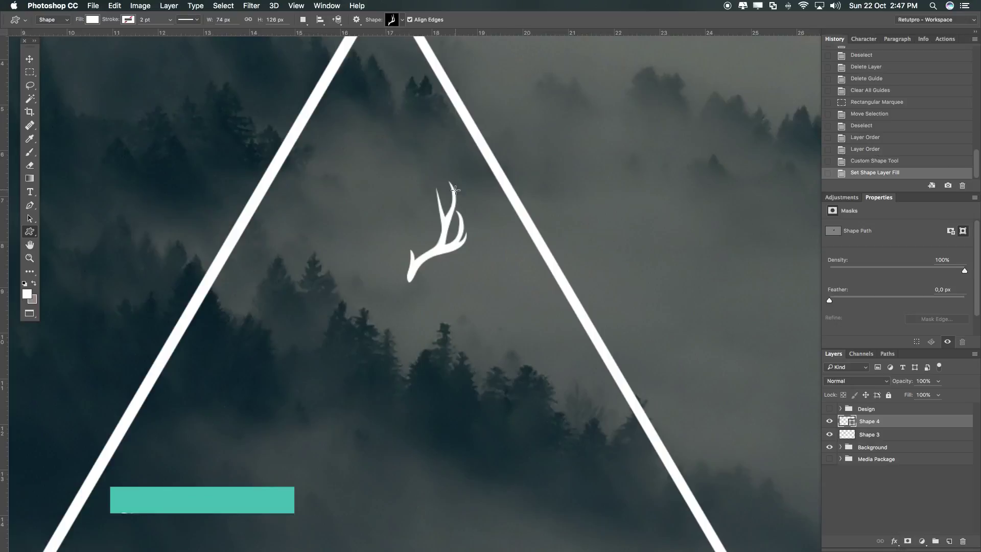
Duplicate the antler layer and place the horizontally flipped copy opposite the original, leaving a small gap between their bases.
{"action": "key", "text": "z"}
{"action": "left_click", "coordinate": [477, 219], "text": "alt"}
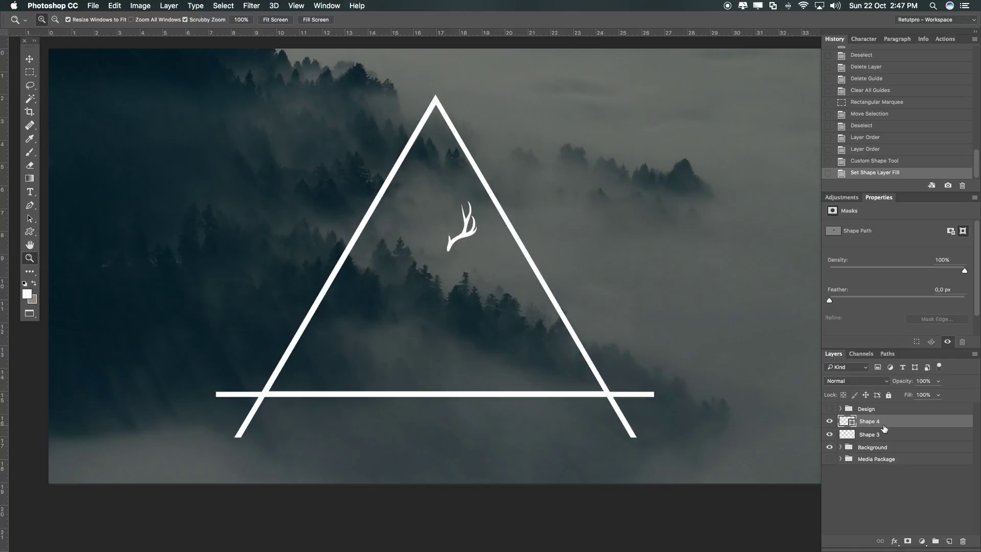
{"action": "key", "text": "super+j"}
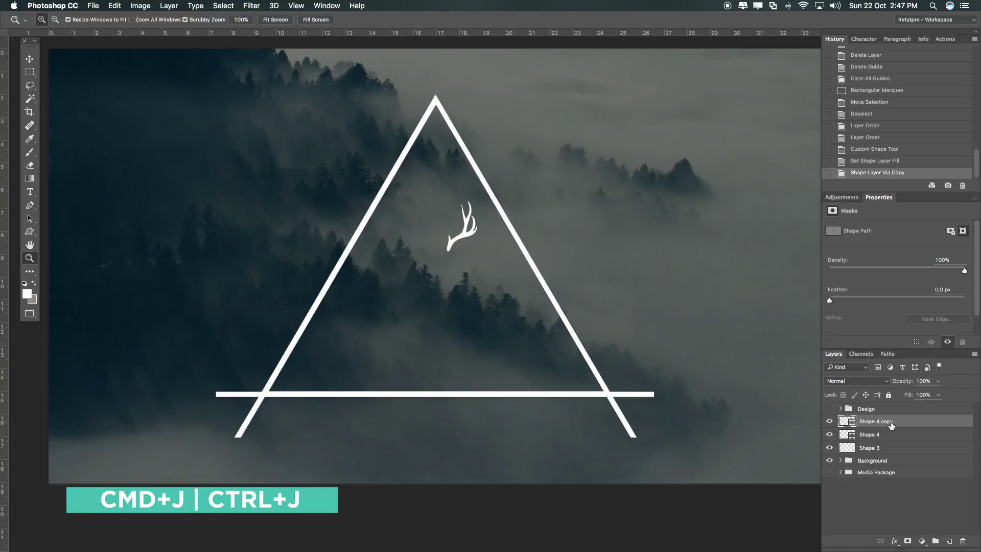
{"action": "left_click", "coordinate": [140, 6]}
{"action": "mouse_move", "coordinate": [93, 5]}
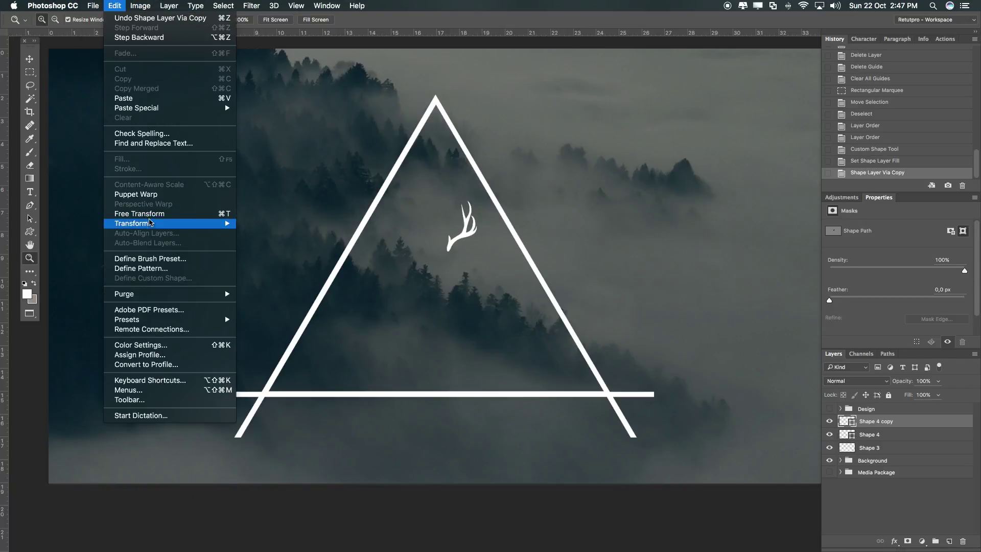
{"action": "mouse_move", "coordinate": [153, 225]}
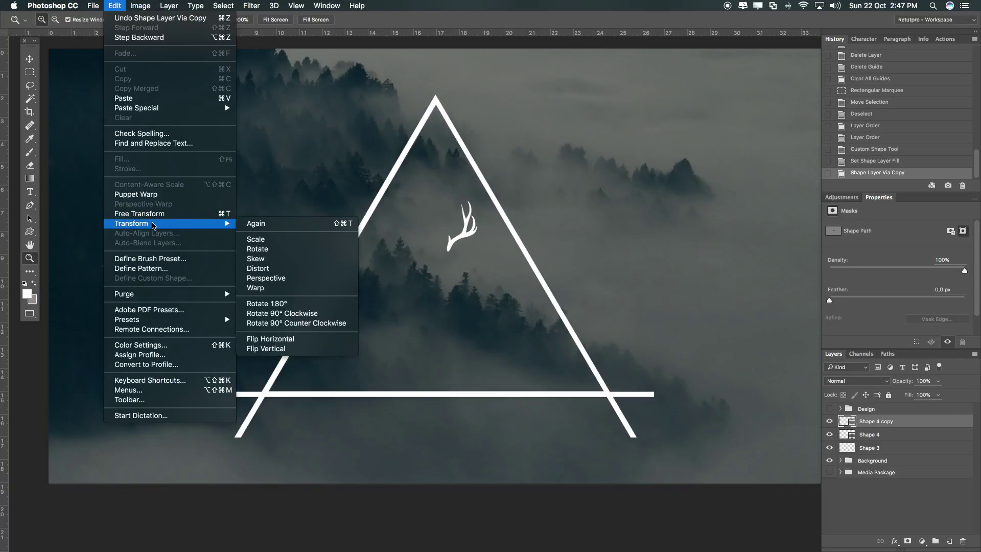
{"action": "left_click", "coordinate": [315, 340]}
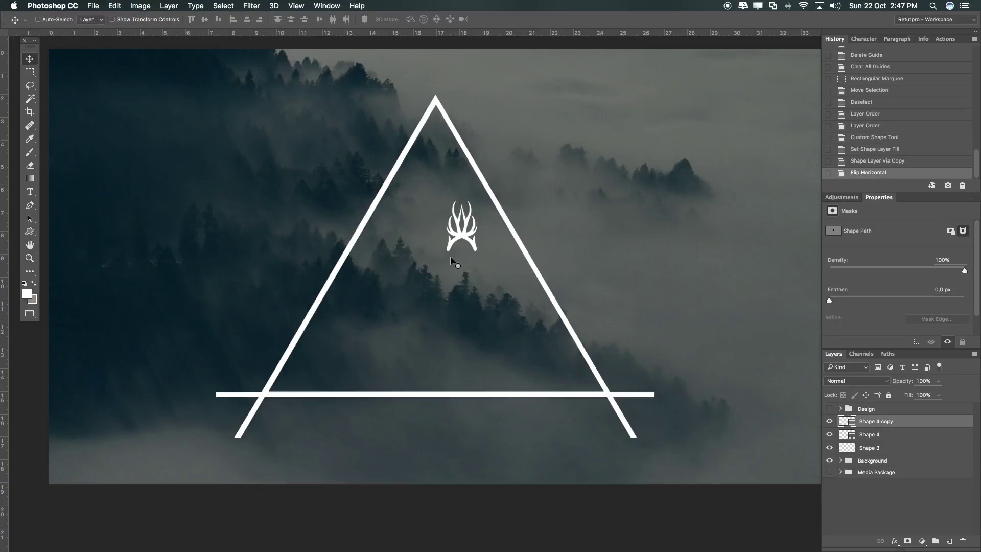
{"action": "mouse_move", "coordinate": [457, 267]}
{"action": "left_mouse_down"}
{"action": "mouse_move", "coordinate": [423, 257]}
{"action": "mouse_move", "coordinate": [465, 283]}
{"action": "mouse_move", "coordinate": [447, 276]}
{"action": "left_mouse_up"}
{"action": "left_click_drag", "start_coordinate": [433, 216], "coordinate": [429, 217]}
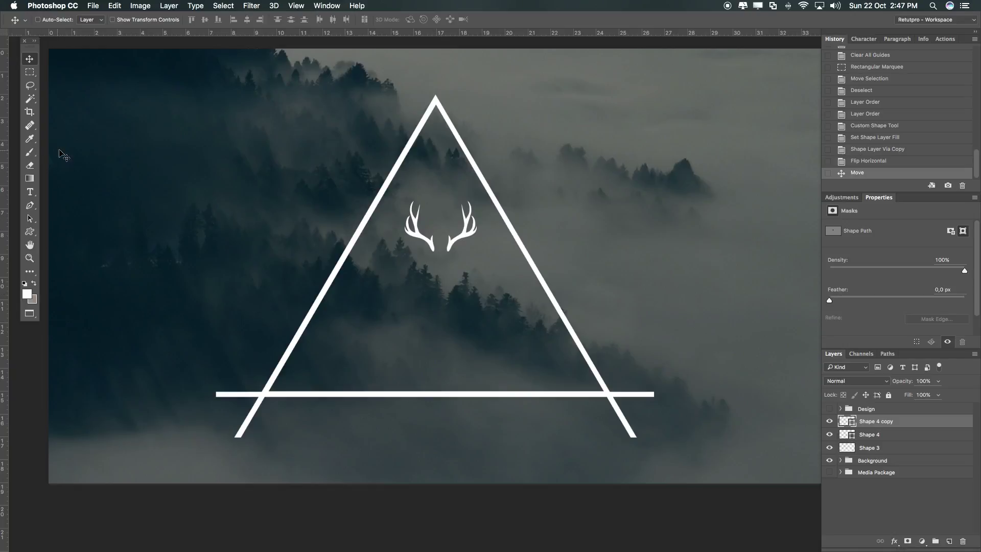
Add a text box about 1170 × 284 px below the antlers across the triangle and enter THORN.
{"action": "left_click", "coordinate": [29, 192]}
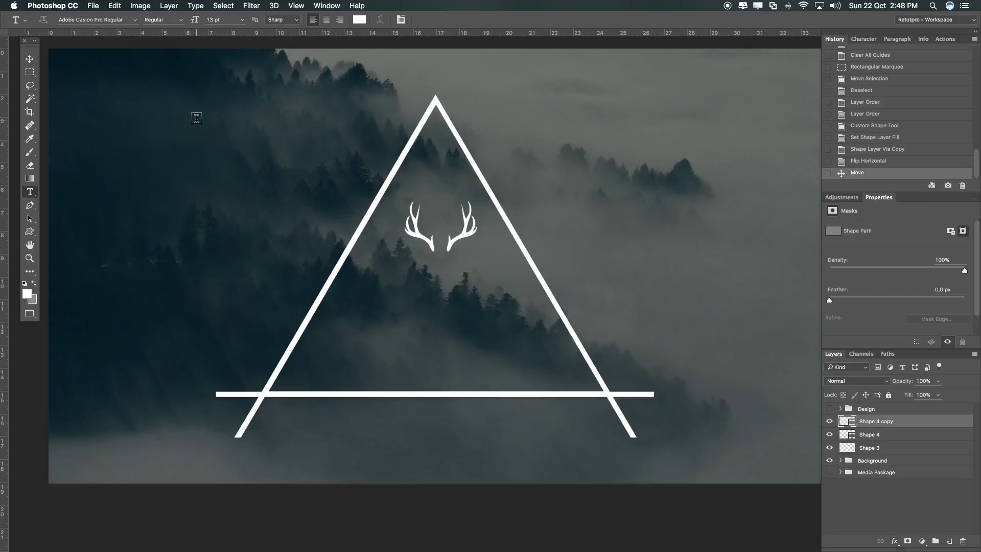
{"action": "left_click_drag", "start_coordinate": [245, 256], "coordinate": [715, 371]}
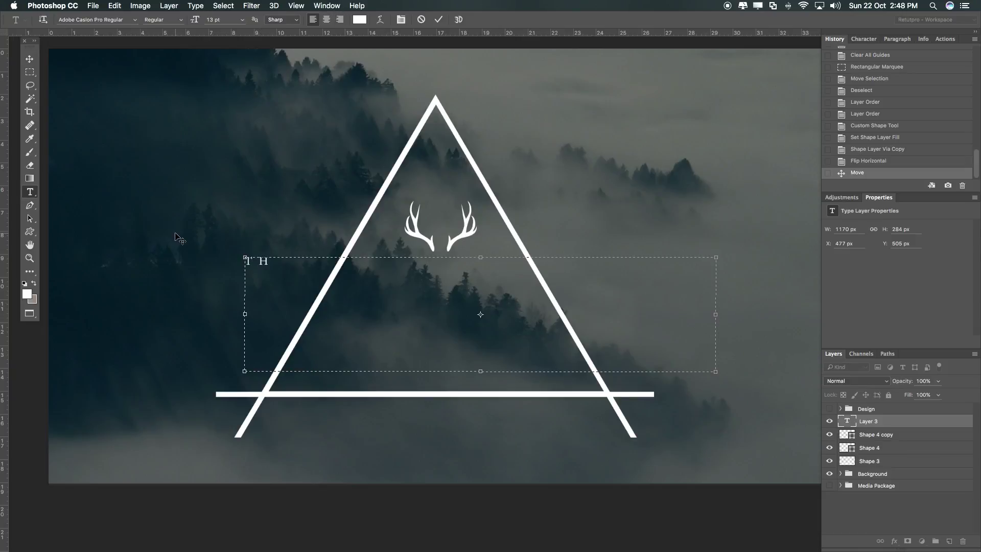
{"action": "key", "text": "super+a"}
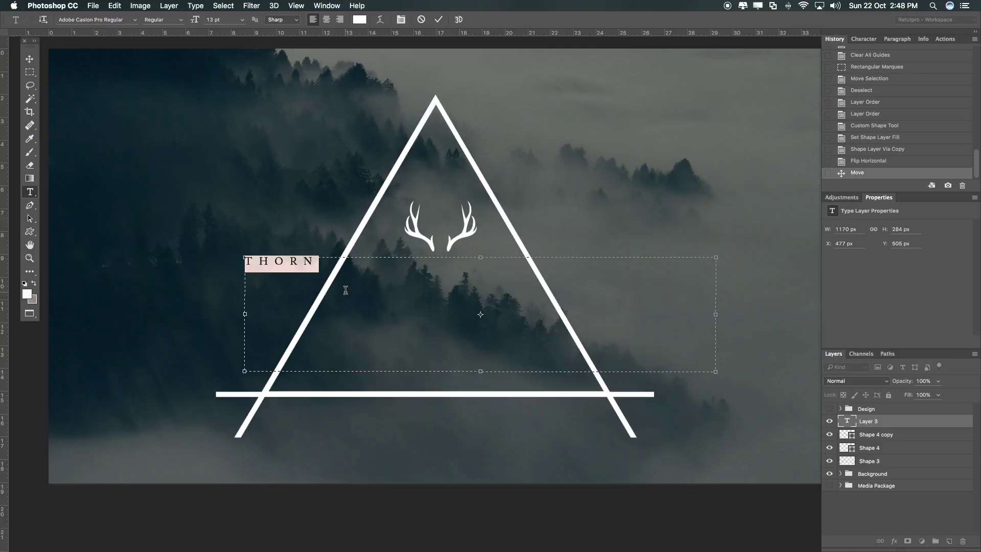
Set the whole THORN text to the Bold style of Adobe Caslon Pro.
{"action": "left_click_drag", "start_coordinate": [317, 259], "coordinate": [148, 250]}
{"action": "left_click", "coordinate": [180, 22]}
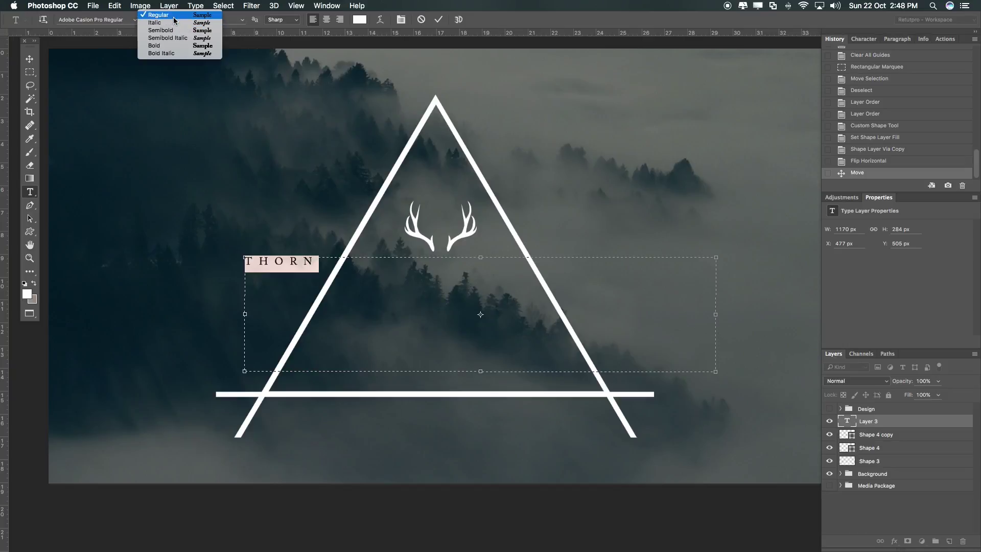
{"action": "left_click", "coordinate": [163, 45]}
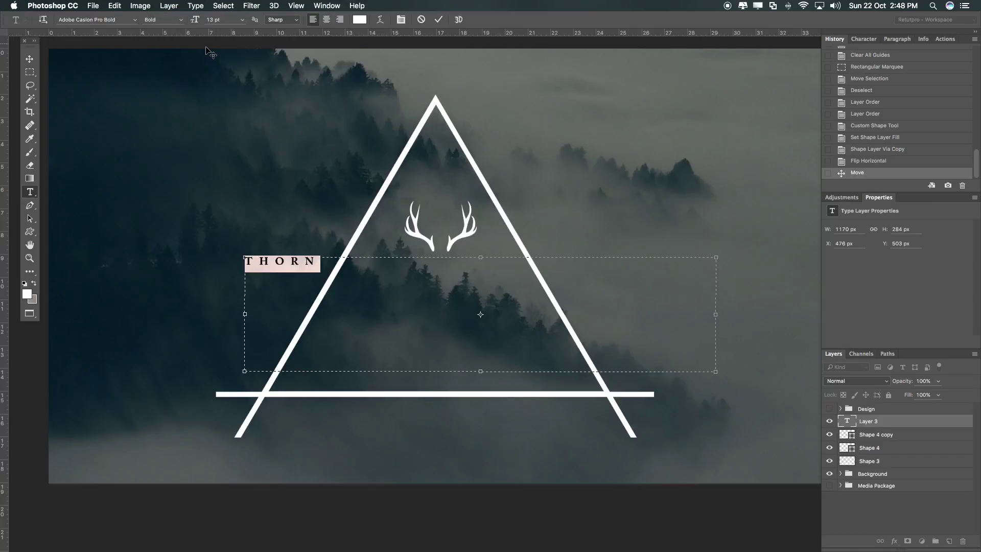
Set the tracking of the THORN text to 0.
{"action": "left_click", "coordinate": [859, 39]}
{"action": "left_click", "coordinate": [903, 81]}
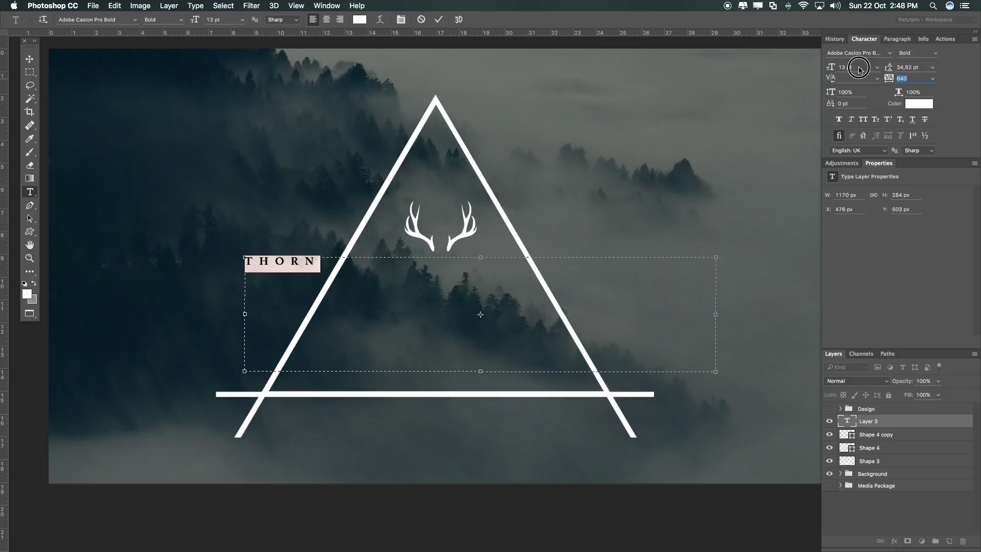
{"action": "type", "text": "0"}
{"action": "key", "text": "Return"}
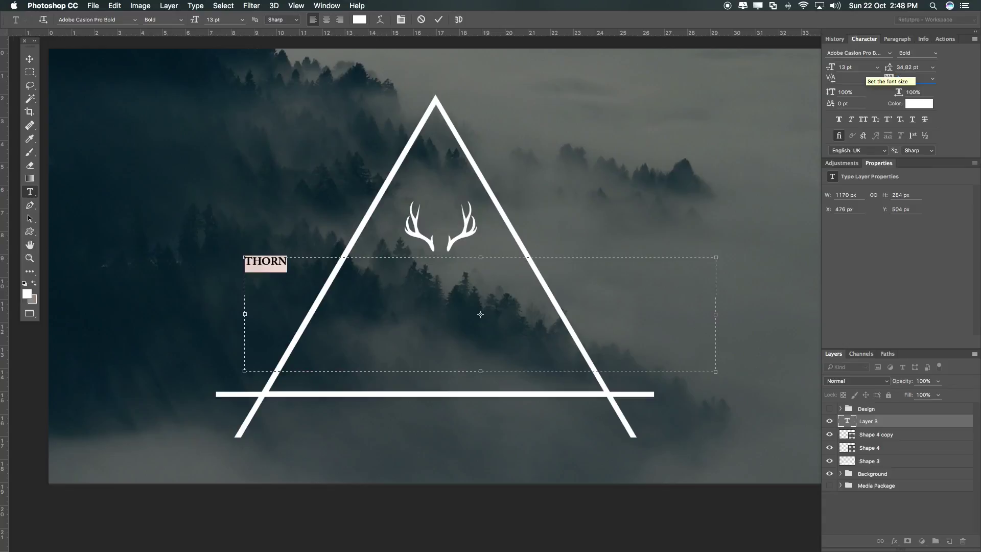
Enlarge the THORN text to 80 pt and set its tracking to 420.
{"action": "left_click_drag", "start_coordinate": [195, 19], "coordinate": [234, 8]}
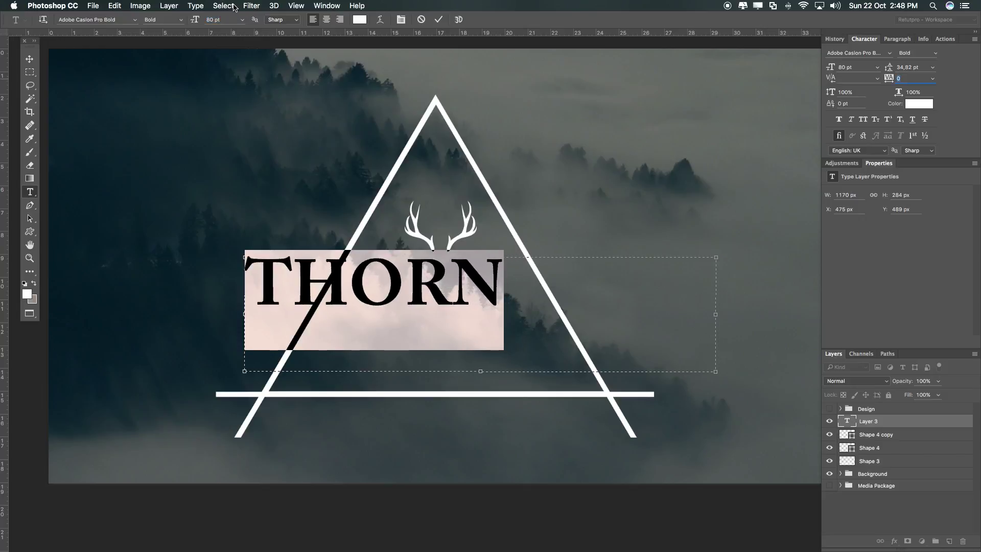
{"action": "left_click_drag", "start_coordinate": [896, 85], "coordinate": [902, 80]}
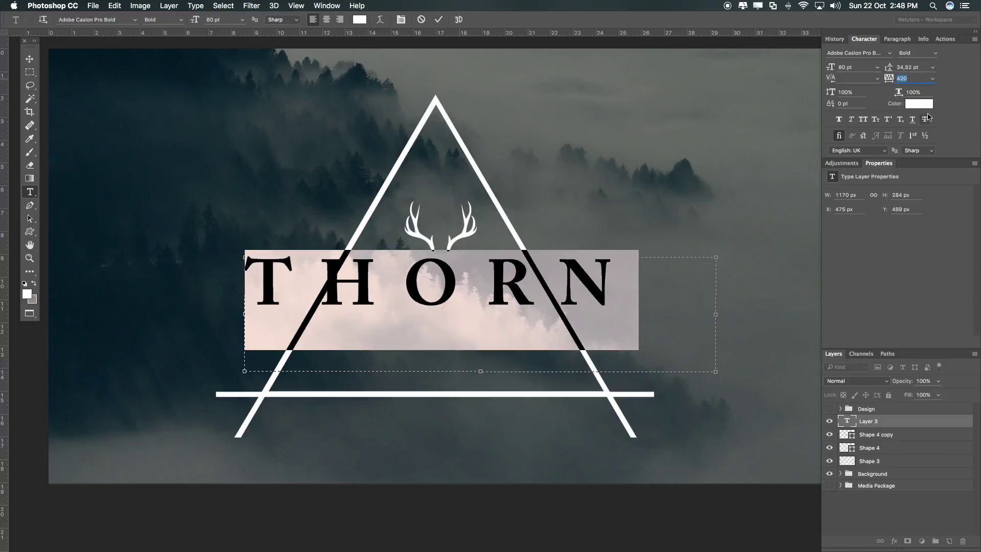
{"action": "left_click", "coordinate": [438, 20]}
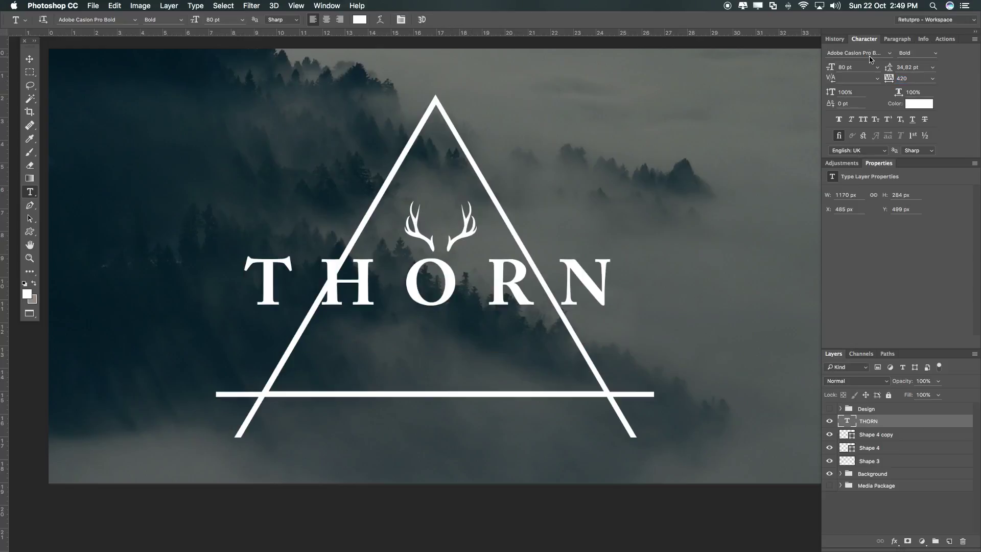
{"action": "left_click", "coordinate": [337, 6]}
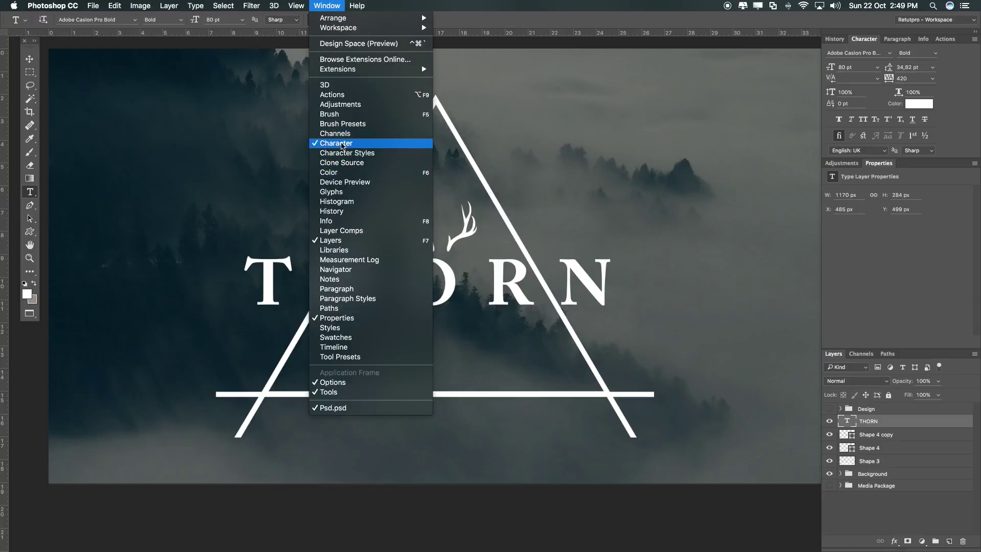
{"action": "key", "text": "Escape"}
Move the THORN text down below the antlers and nudge it left to centre it on the triangle.
{"action": "key", "text": "v"}
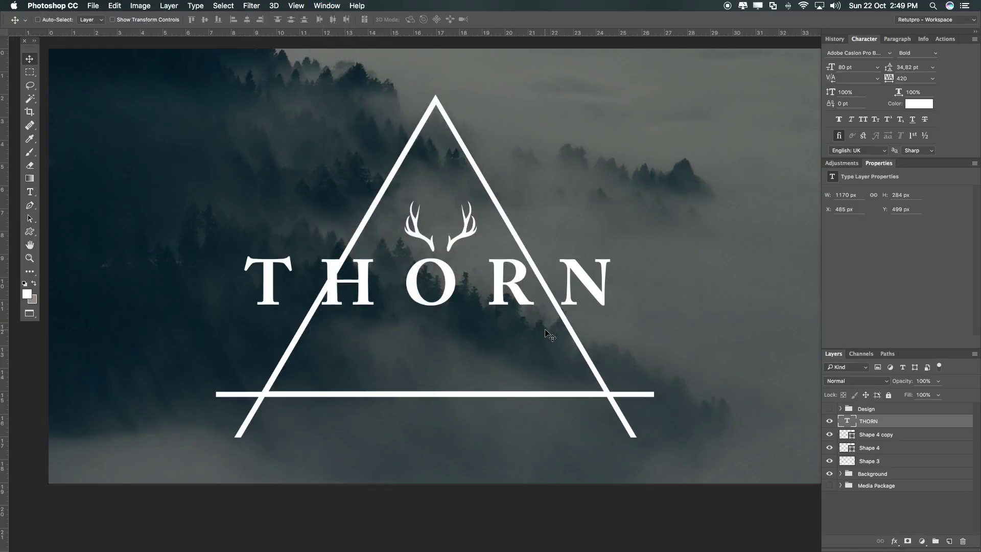
{"action": "left_click_drag", "start_coordinate": [538, 297], "coordinate": [546, 325]}
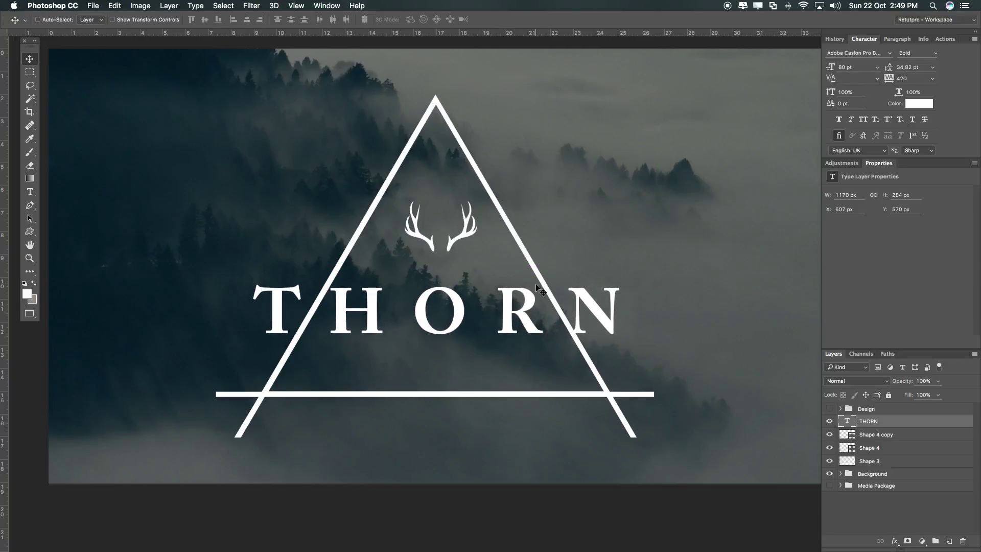
{"action": "key", "text": "Left"}
{"action": "key", "text": "Left"}
{"action": "key", "text": "Left"}
{"action": "key", "text": "Left"}
{"action": "key", "text": "Left"}
{"action": "key", "text": "Left"}
{"action": "key", "text": "Left"}
{"action": "key", "text": "Left"}
{"action": "key", "text": "Left"}
{"action": "key", "text": "Left"}
{"action": "key", "text": "Left"}
{"action": "key", "text": "t"}
{"action": "left_click", "coordinate": [563, 314]}
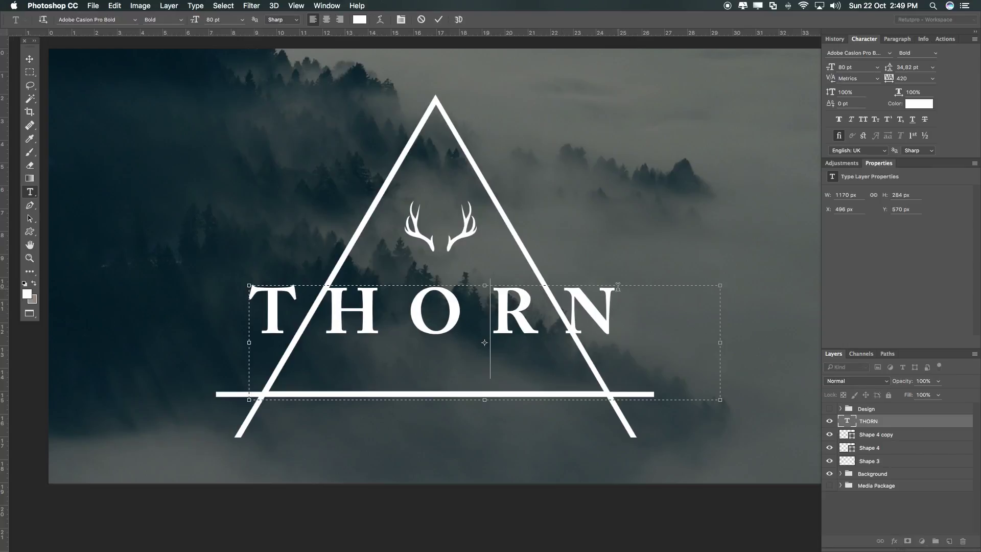
{"action": "left_click_drag", "start_coordinate": [633, 297], "coordinate": [235, 278]}
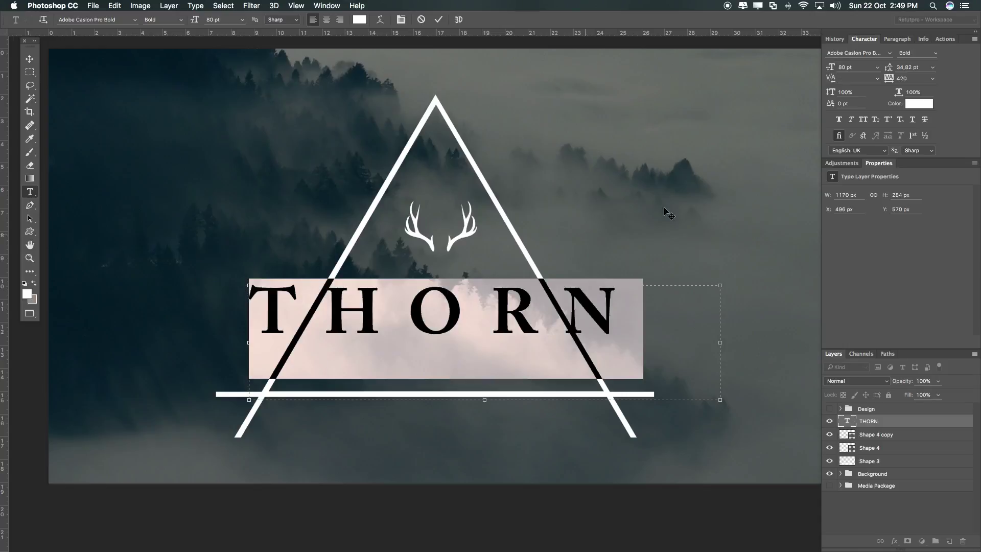
{"action": "left_click", "coordinate": [888, 80]}
{"action": "left_click_drag", "start_coordinate": [888, 82], "coordinate": [886, 88]}
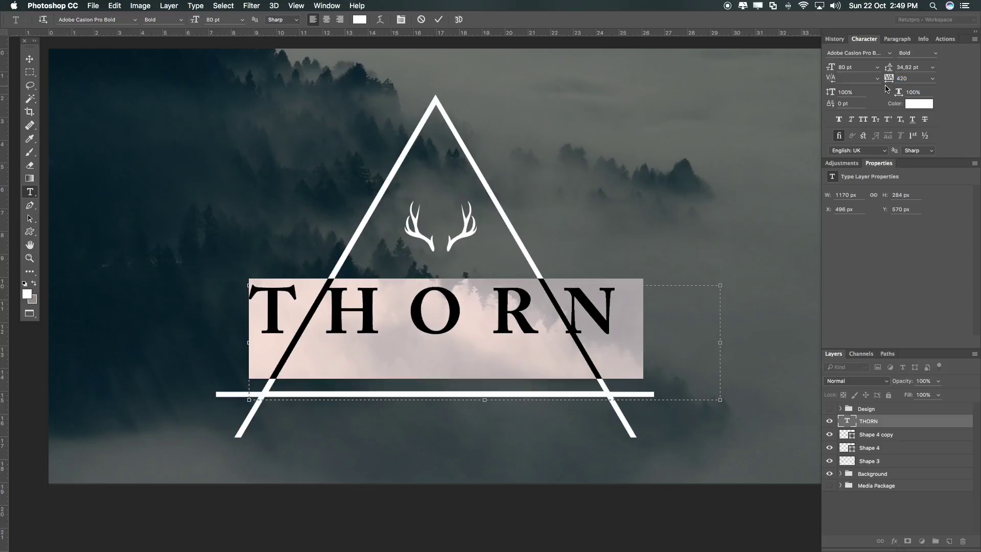
{"action": "left_click", "coordinate": [438, 19]}
Nudge the THORN text left and right to fine-tune its horizontal centring under the antlers.
{"action": "left_click", "coordinate": [29, 59]}
{"action": "key", "text": "Left"}
{"action": "key", "text": "Left"}
{"action": "key", "text": "Left"}
{"action": "key", "text": "Left"}
{"action": "key", "text": "Left"}
{"action": "key", "text": "Left"}
{"action": "key", "text": "Left"}
{"action": "key", "text": "Left"}
{"action": "key", "text": "Right"}
{"action": "key", "text": "Right"}
{"action": "key", "text": "Right"}
{"action": "key", "text": "Right"}
{"action": "key", "text": "Right"}
{"action": "key", "text": "Right"}
{"action": "key", "text": "Right"}
{"action": "key", "text": "Right"}
{"action": "key", "text": "Right"}
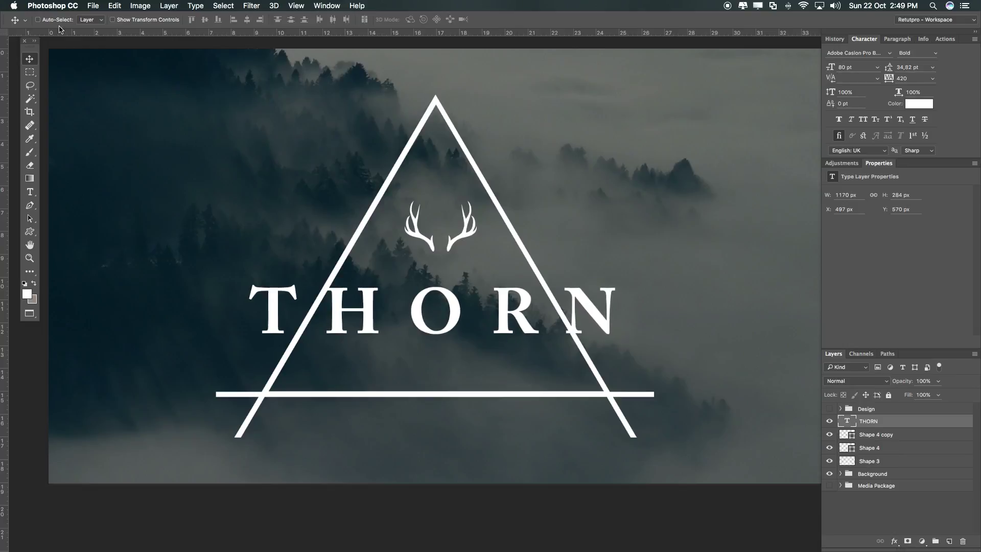
{"action": "key", "text": "Right"}
{"action": "key", "text": "Right"}
{"action": "key", "text": "Right"}
{"action": "key", "text": "Right"}
{"action": "key", "text": "Right"}
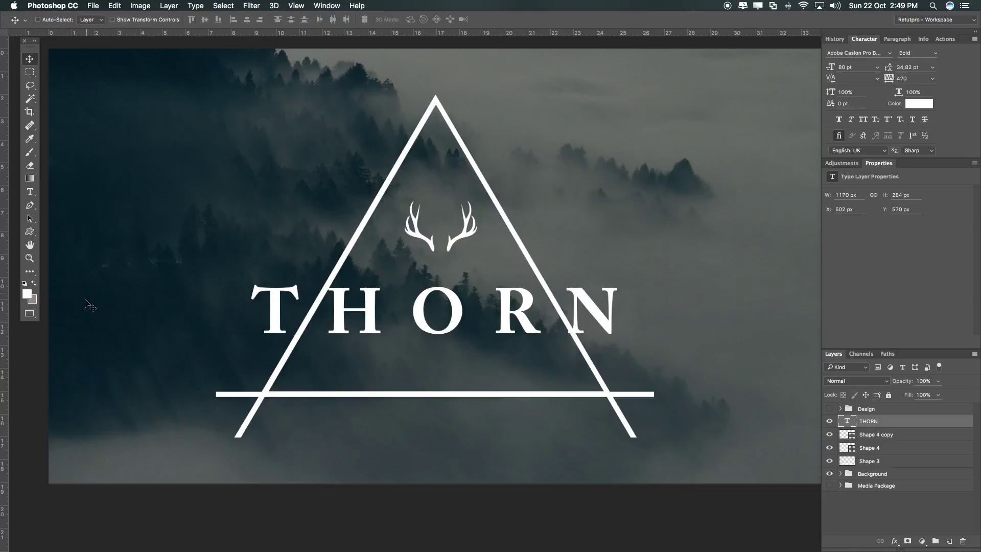
Place a vertical guide midway between the antlers, centre the O of THORN on it slightly lower down, and hide the guide.
{"action": "left_click_drag", "start_coordinate": [8, 406], "coordinate": [441, 329]}
{"action": "mouse_move", "coordinate": [459, 315]}
{"action": "left_mouse_down"}
{"action": "mouse_move", "coordinate": [418, 309]}
{"action": "mouse_move", "coordinate": [424, 295]}
{"action": "mouse_move", "coordinate": [464, 324]}
{"action": "left_mouse_up"}
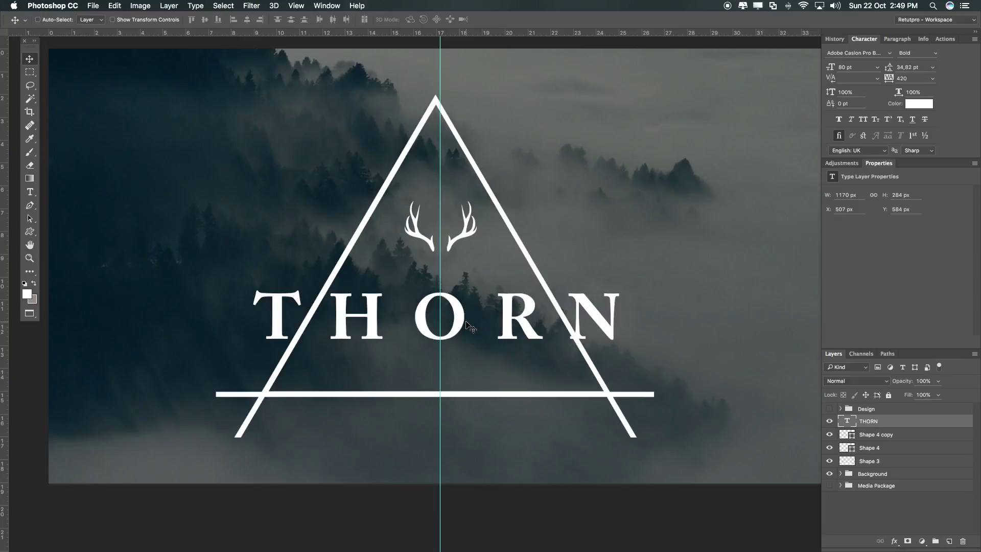
{"action": "left_click_drag", "start_coordinate": [509, 273], "coordinate": [496, 184]}
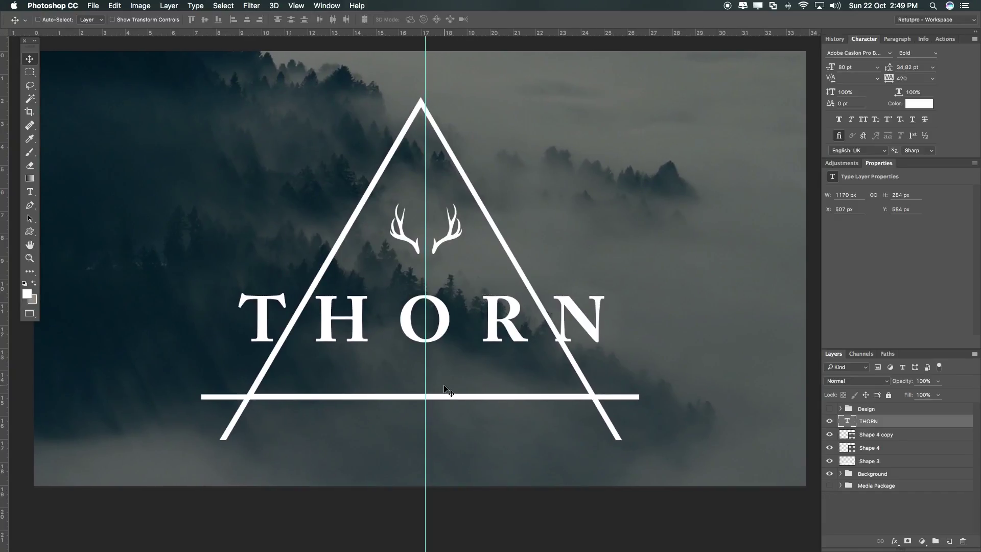
{"action": "key", "text": "super+semicolon"}
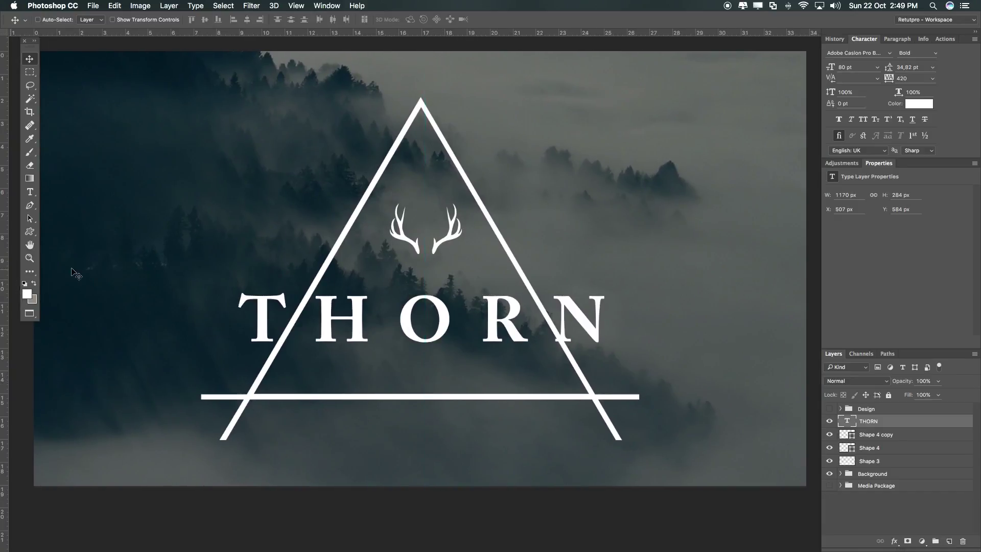
Delete the parts of the triangle's sides on the Shape 3 layer within a rectangular selection around THORN, and clear the selection.
{"action": "left_click", "coordinate": [836, 465]}
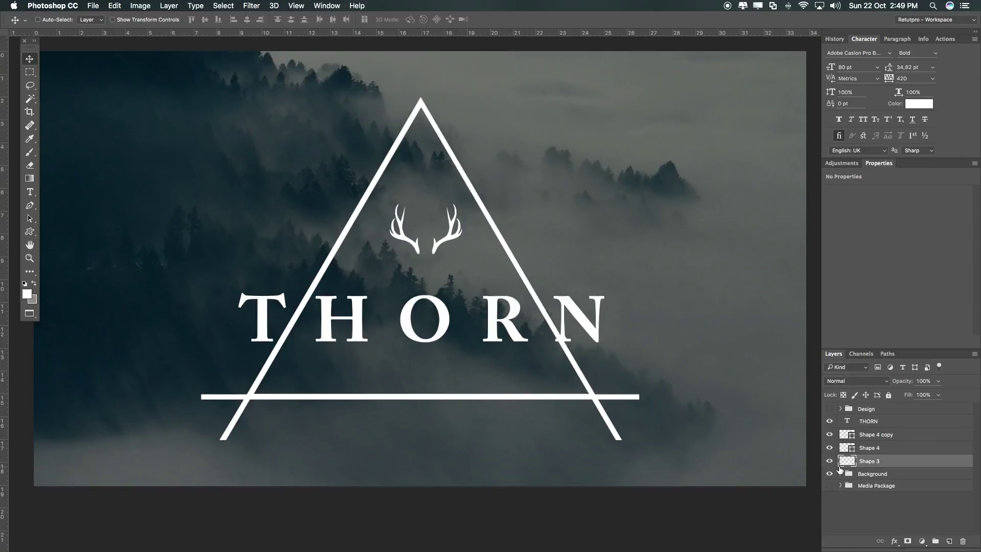
{"action": "left_click", "coordinate": [31, 72]}
{"action": "left_click", "coordinate": [77, 81]}
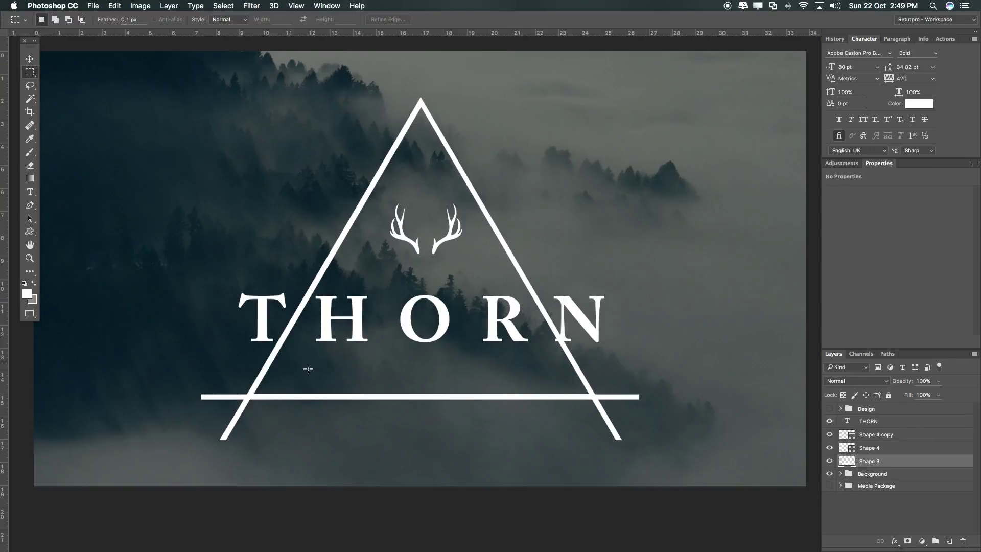
{"action": "left_click_drag", "start_coordinate": [220, 283], "coordinate": [634, 362]}
{"action": "left_click_drag", "start_coordinate": [627, 358], "coordinate": [626, 356]}
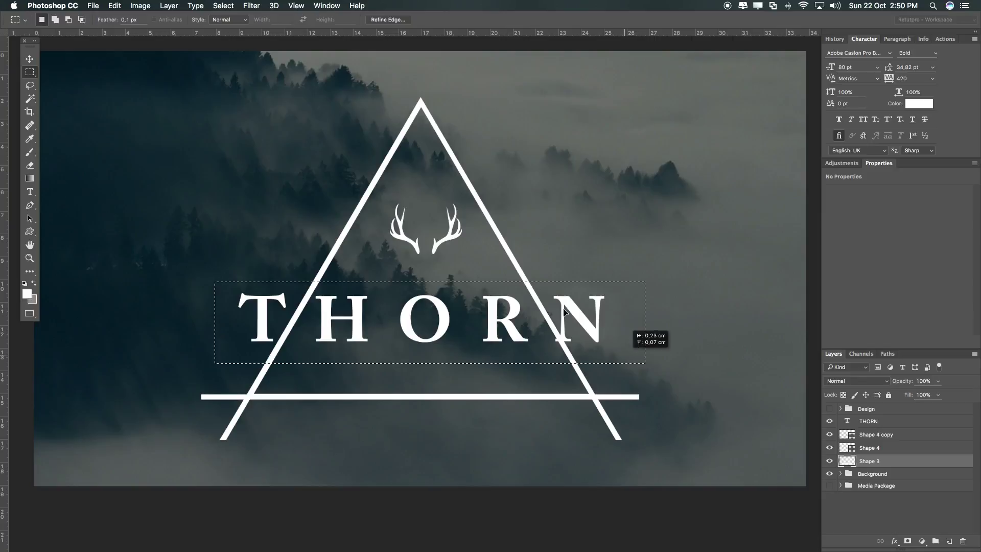
{"action": "left_click_drag", "start_coordinate": [529, 295], "coordinate": [521, 292]}
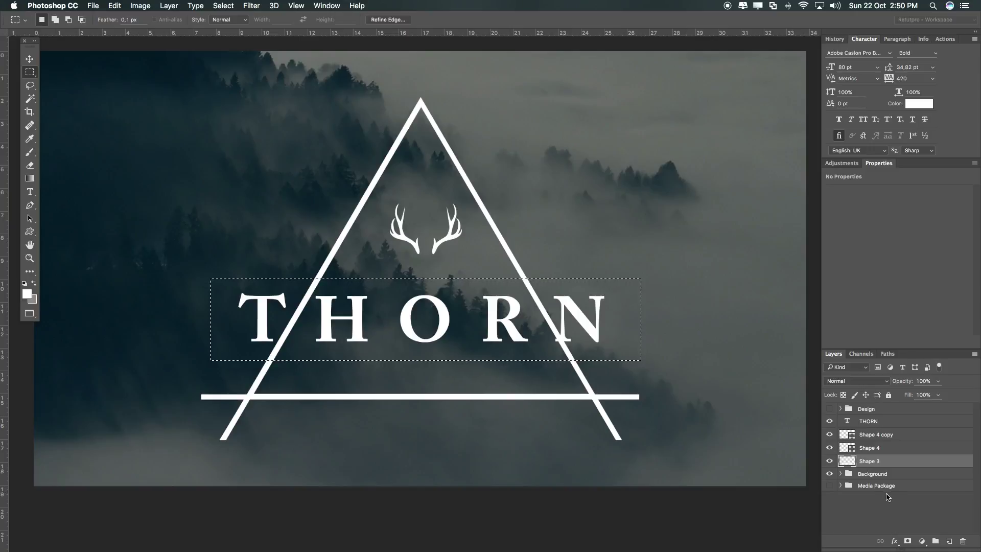
{"action": "key", "text": "Delete"}
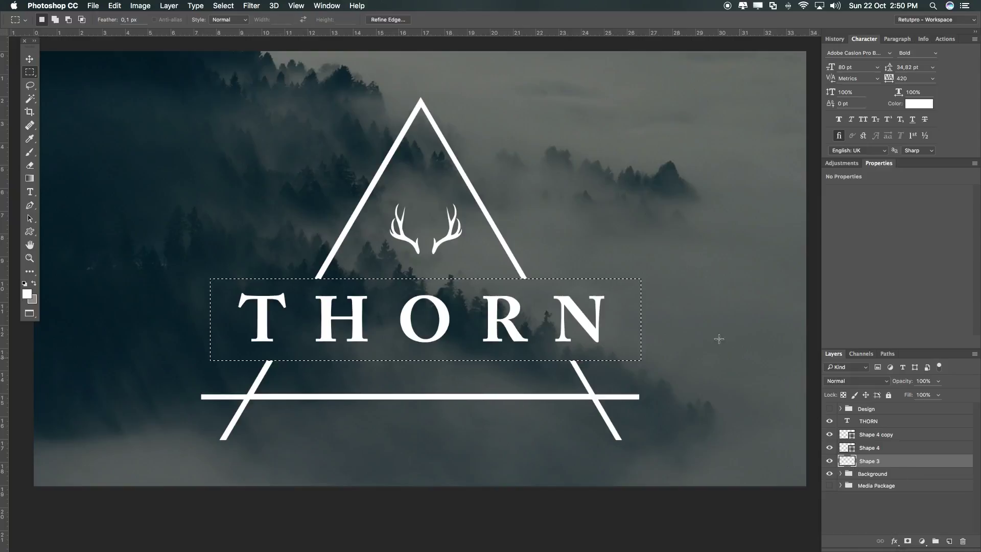
{"action": "key", "text": "super+d"}
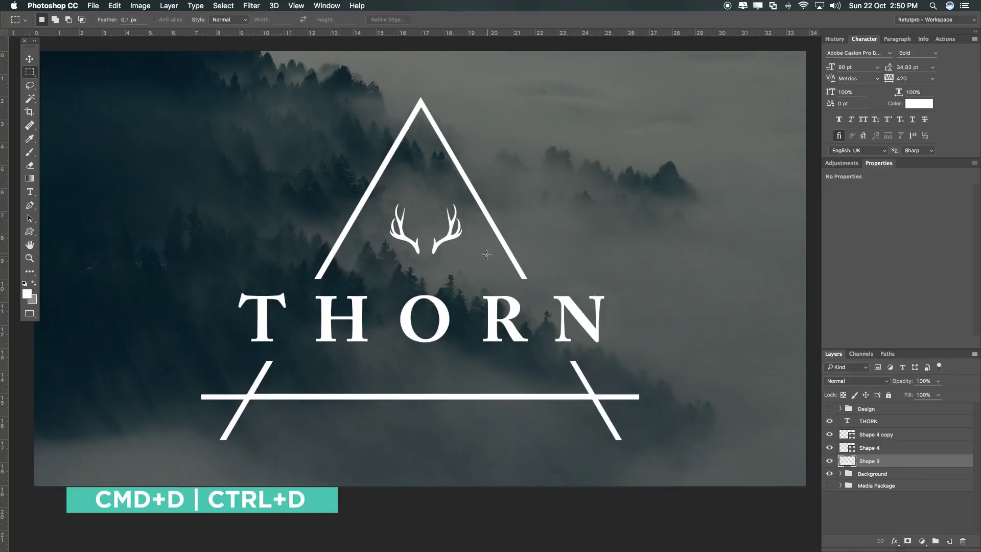
Group the two antler layers, Shape 4 and Shape 4 copy, and name the group Deer Horns.
{"action": "key", "text": "z"}
{"action": "left_click", "coordinate": [456, 261], "text": "alt"}
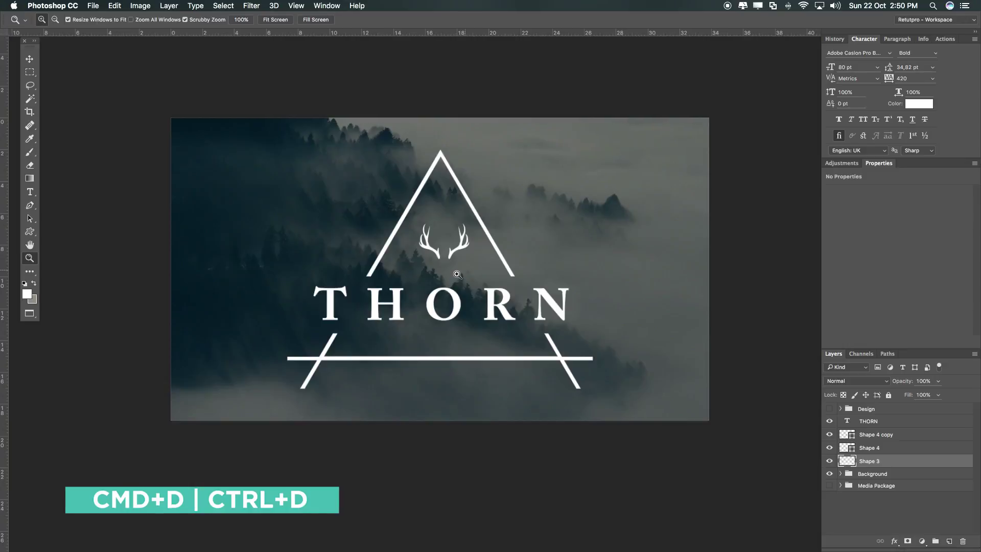
{"action": "left_click", "coordinate": [475, 297]}
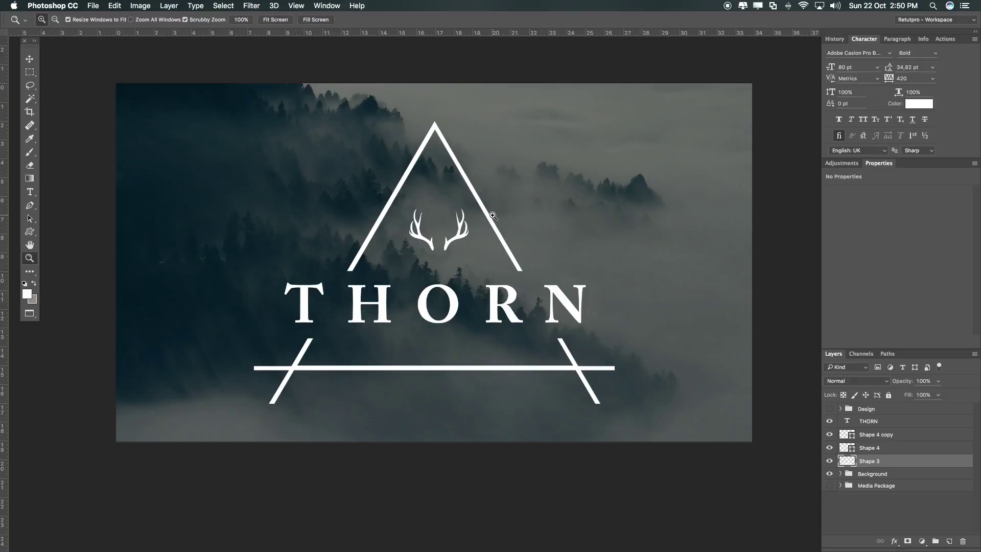
{"action": "left_click", "coordinate": [883, 448]}
{"action": "left_click", "coordinate": [893, 439], "text": "shift"}
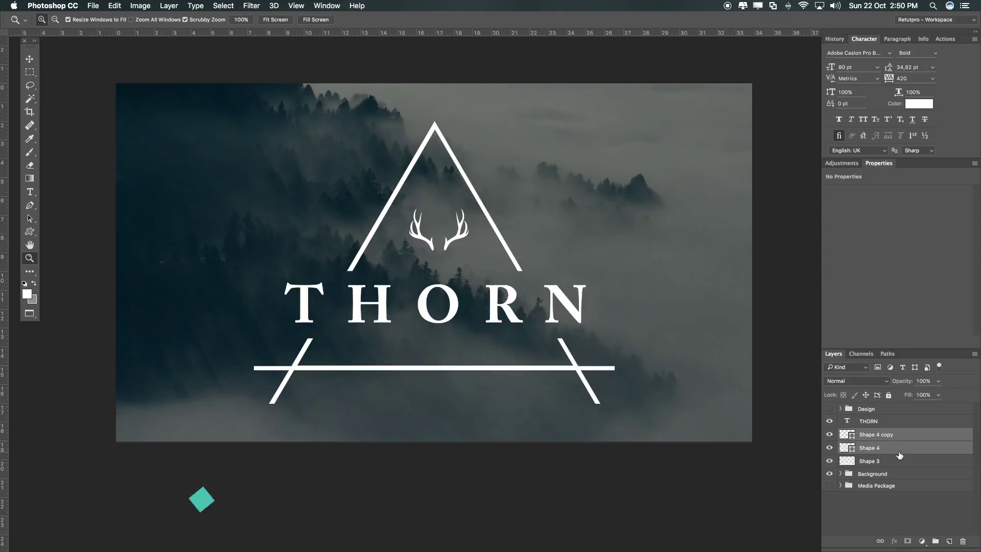
{"action": "key", "text": "super+g"}
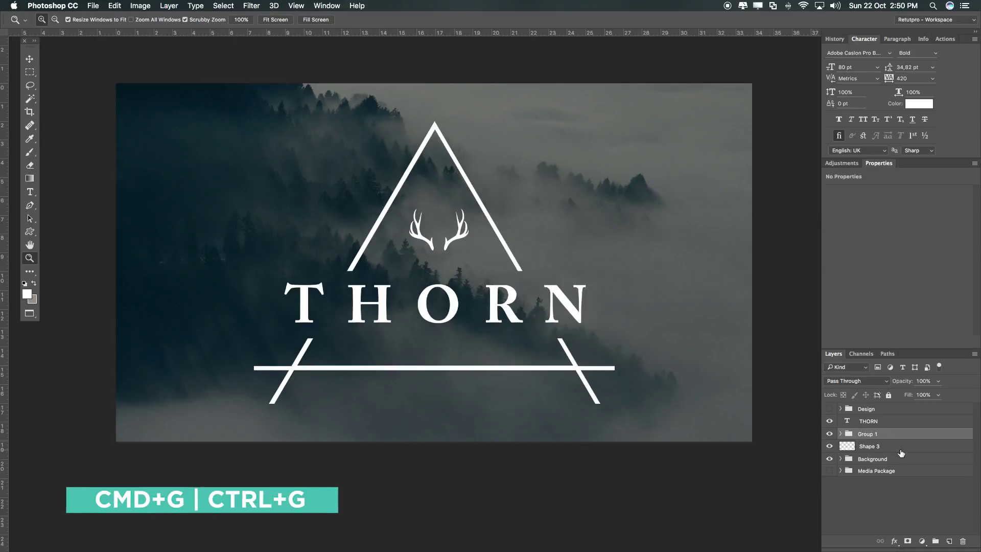
{"action": "double_click", "coordinate": [867, 434]}
{"action": "type", "text": "Deer Horns"}
{"action": "key", "text": "Return"}
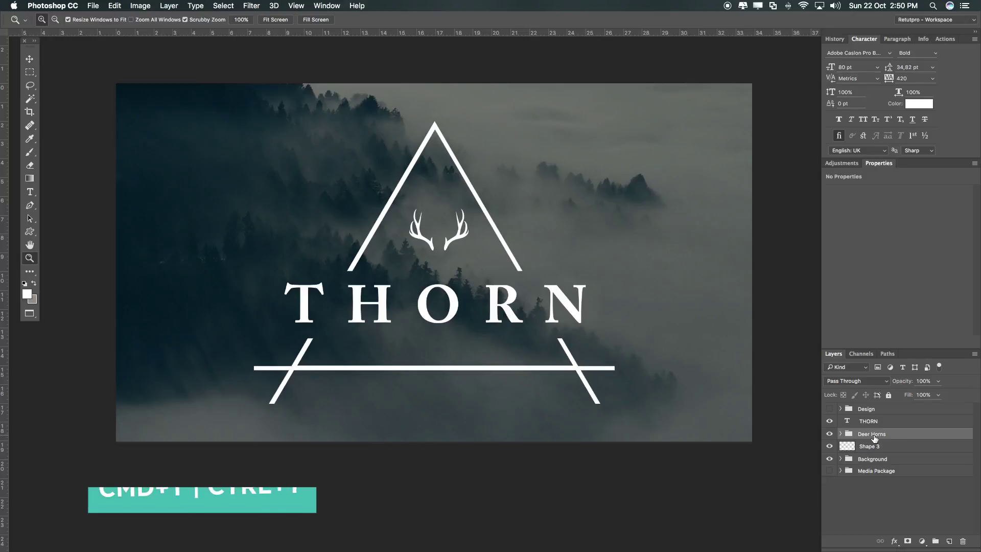
Enlarge the Deer Horns group slightly with Free Transform.
{"action": "key", "text": "super+t"}
{"action": "left_click_drag", "start_coordinate": [469, 251], "coordinate": [478, 258]}
{"action": "key", "text": "Return"}
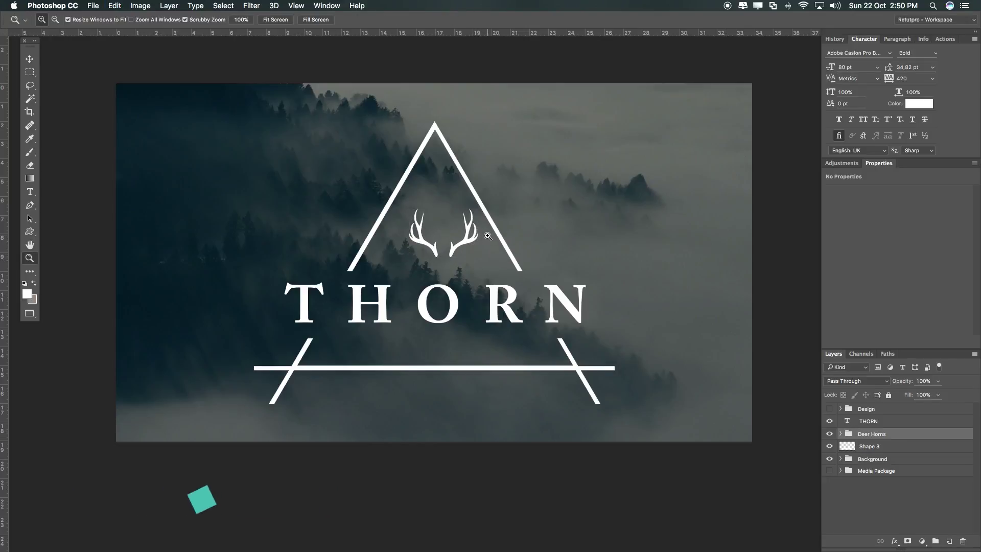
Nudge the Deer Horns group down and sideways to centre it above the O of THORN.
{"action": "key", "text": "Left"}
{"action": "key", "text": "Left"}
{"action": "key", "text": "Left"}
{"action": "key", "text": "Down"}
{"action": "key", "text": "Down"}
{"action": "key", "text": "Down"}
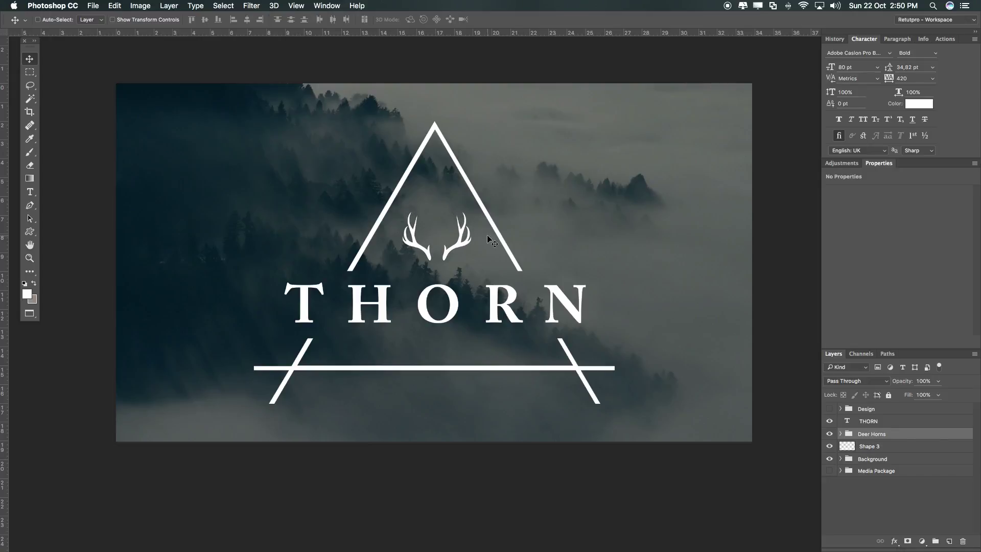
{"action": "key", "text": "Right"}
{"action": "key", "text": "Right"}
{"action": "key", "text": "Right"}
{"action": "key", "text": "Right"}
{"action": "key", "text": "Left"}
{"action": "key", "text": "Right"}
{"action": "key", "text": "Right"}
Duplicate the THORN text layer and move the copy about 284 px down, just below the horizontal bar.
{"action": "key", "text": "z"}
{"action": "left_click", "coordinate": [449, 328]}
{"action": "scroll", "coordinate": [499, 329], "scroll_direction": "down", "scroll_amount": 2}
{"action": "key", "text": "t"}
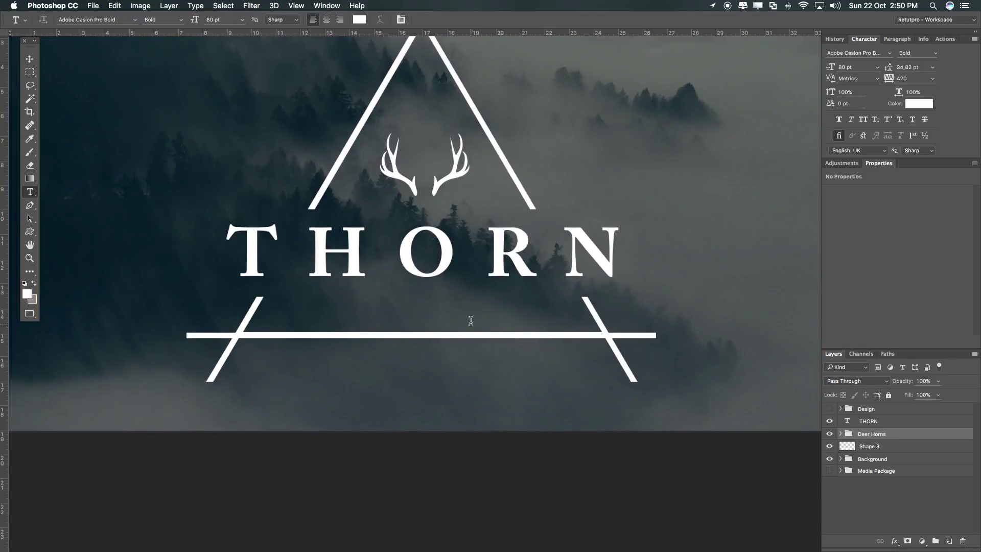
{"action": "left_click", "coordinate": [466, 268]}
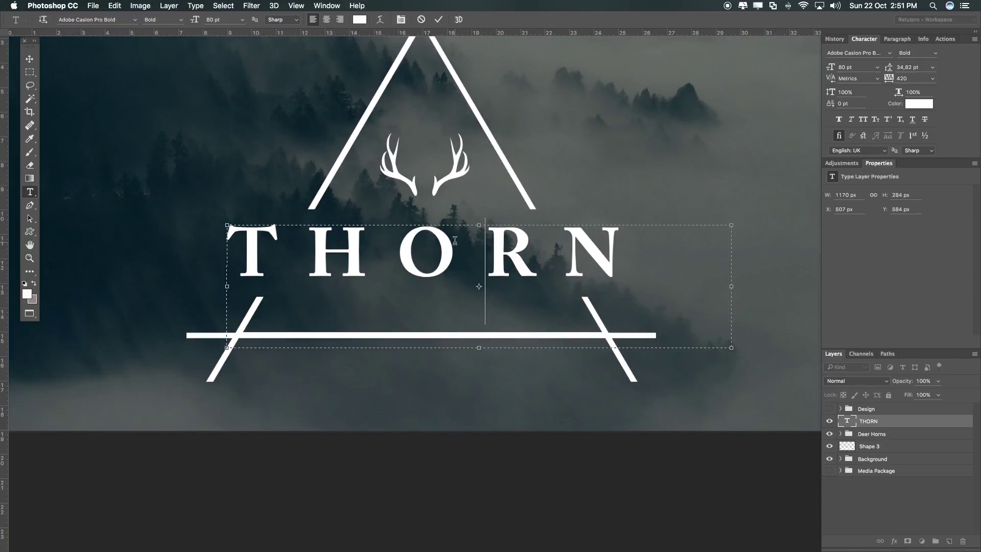
{"action": "key", "text": "super+s"}
{"action": "key", "text": "super+j"}
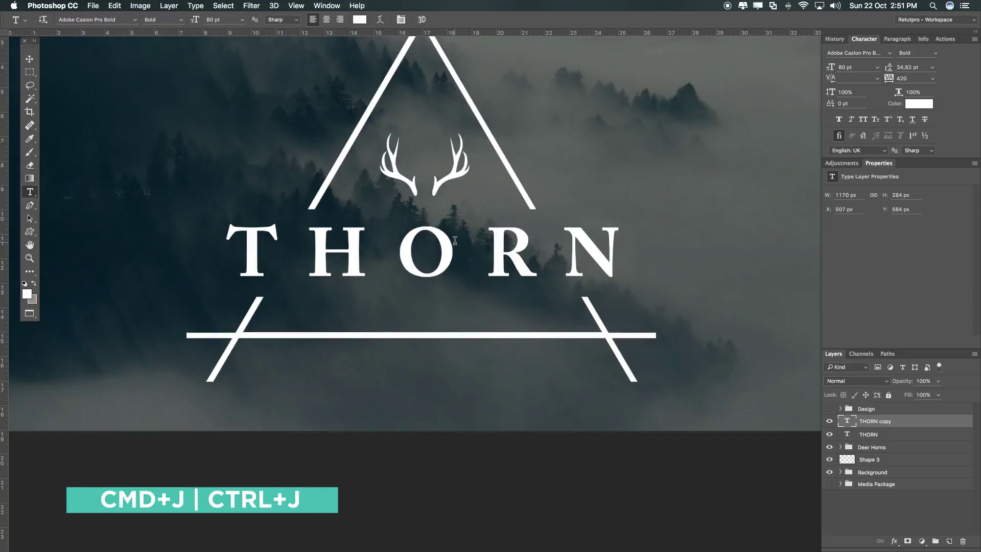
{"action": "key", "text": "v"}
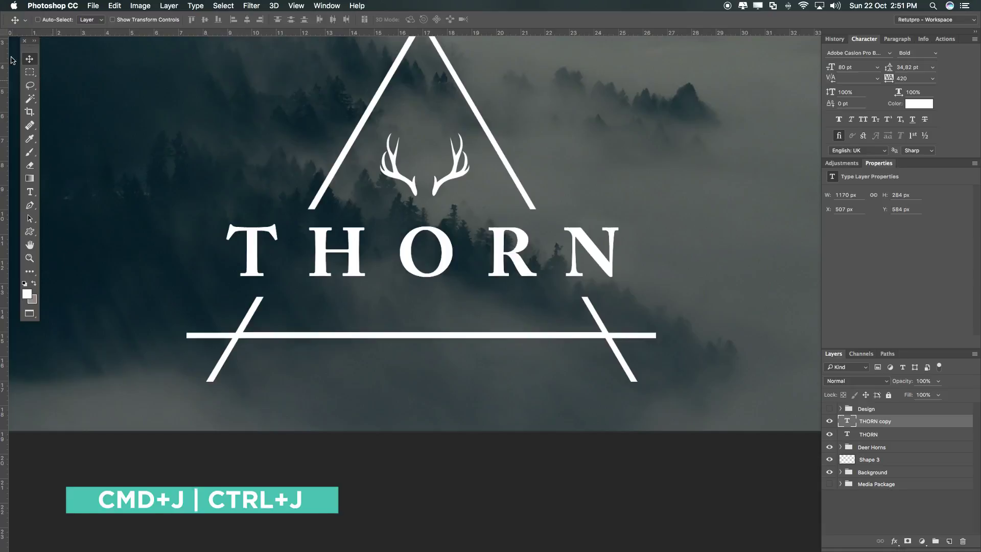
{"action": "left_click_drag", "start_coordinate": [474, 276], "coordinate": [483, 400]}
Replace the wording of the duplicated THORN text with UNIQUE ENTIQUE.
{"action": "key", "text": "t"}
{"action": "left_click", "coordinate": [490, 378]}
{"action": "left_click_drag", "start_coordinate": [594, 381], "coordinate": [265, 366]}
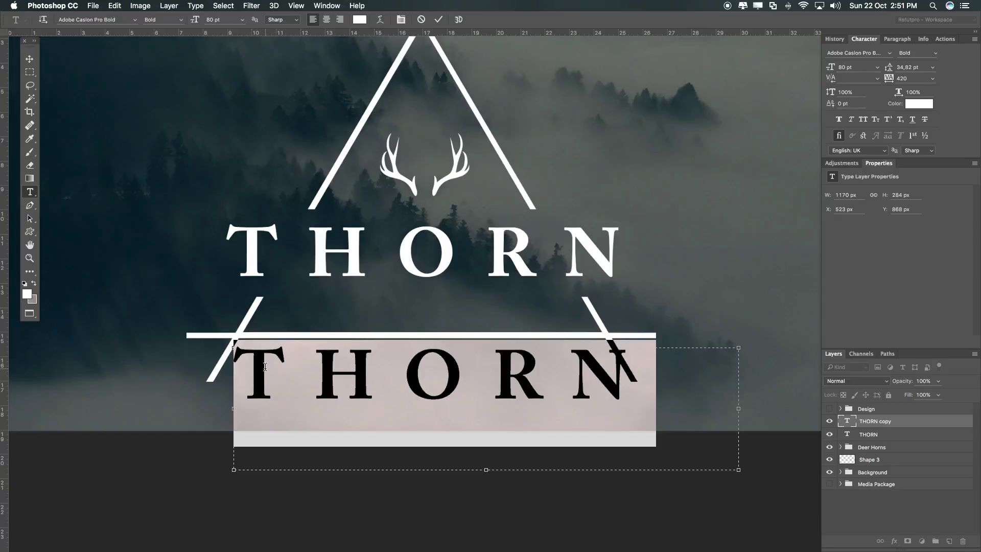
{"action": "type", "text": "U"}
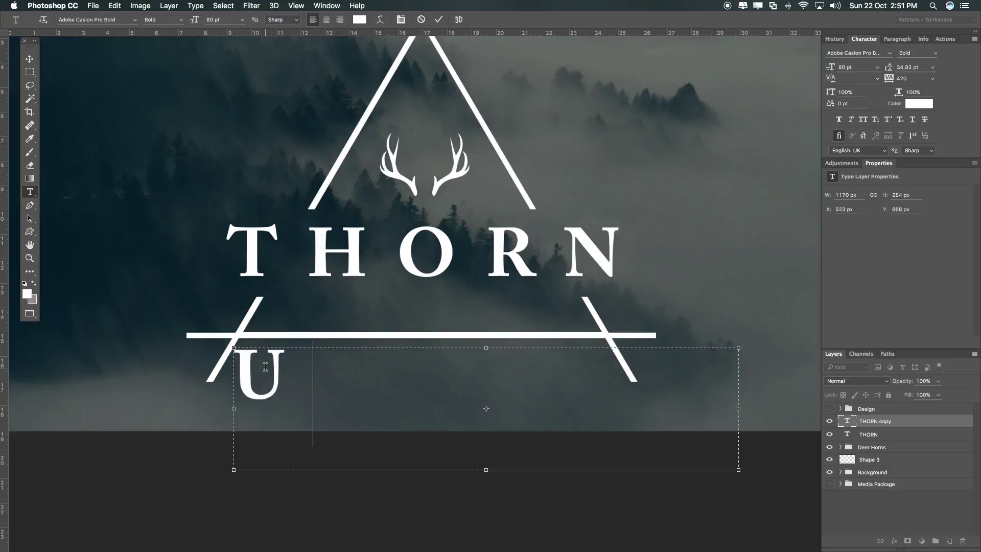
{"action": "type", "text": "NI"}
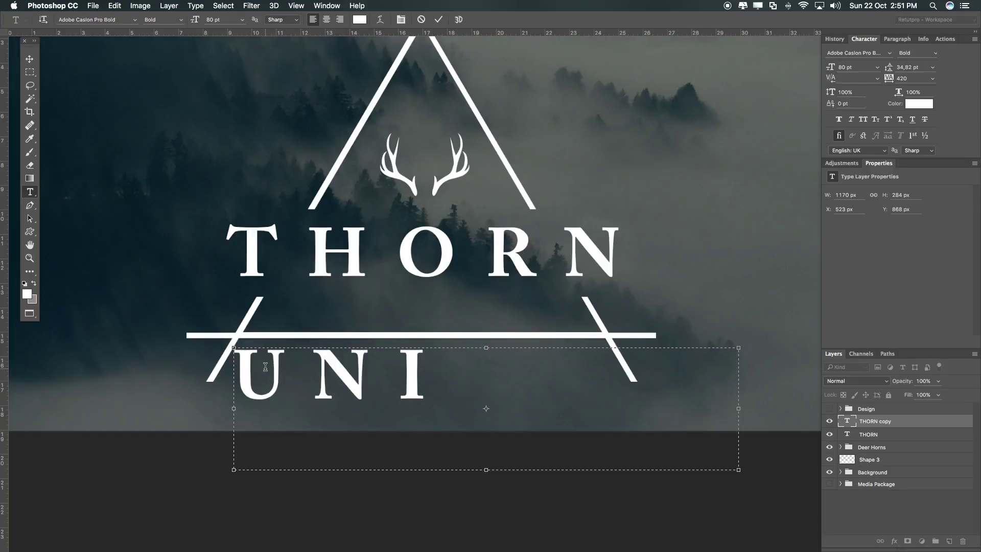
{"action": "type", "text": "QUE"}
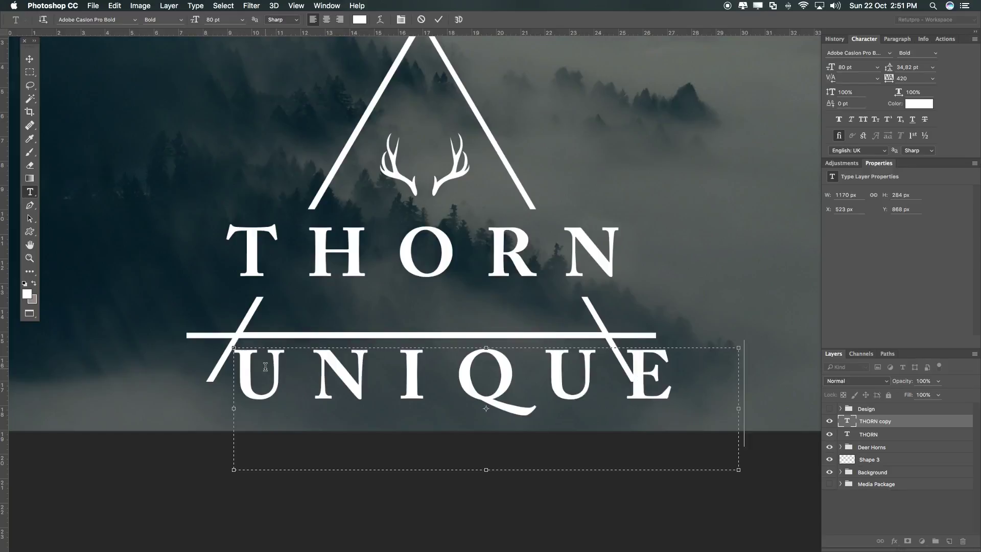
{"action": "type", "text": "ENTI"}
{"action": "type", "text": "QUE"}
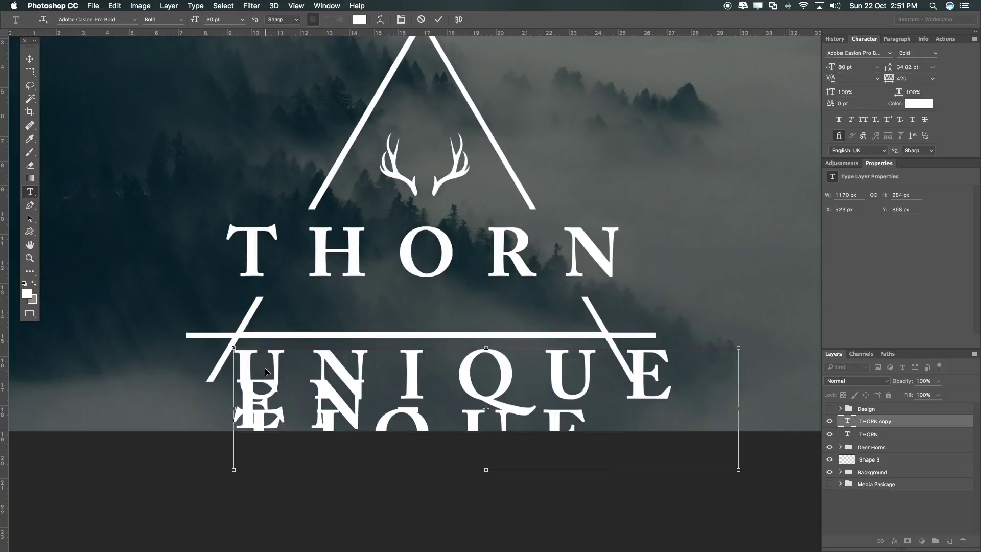
Set the font size of the whole UNIQUE ENTIQUE text to 13 pt.
{"action": "key", "text": "super+a"}
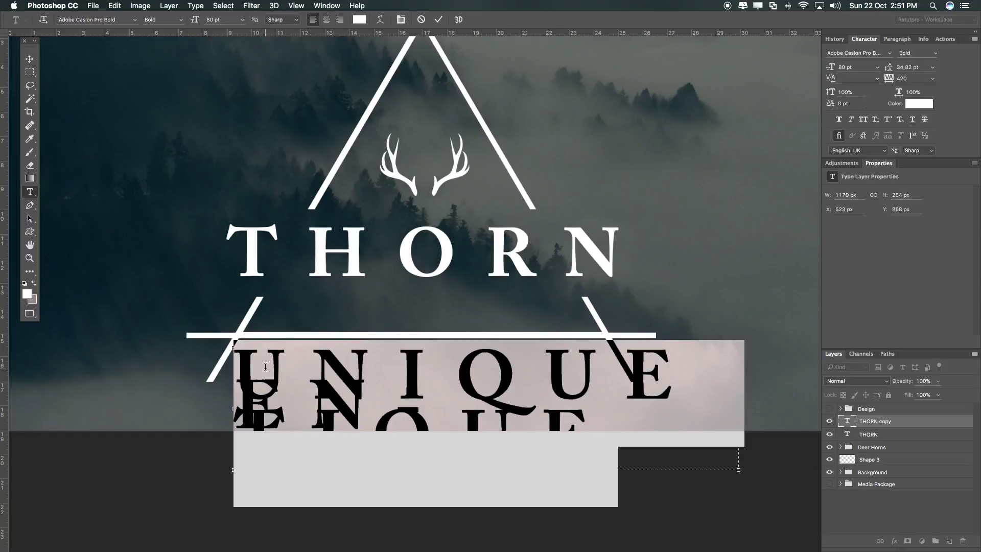
{"action": "left_click", "coordinate": [220, 20]}
{"action": "type", "text": "1"}
{"action": "key", "text": "Return"}
{"action": "type", "text": "3"}
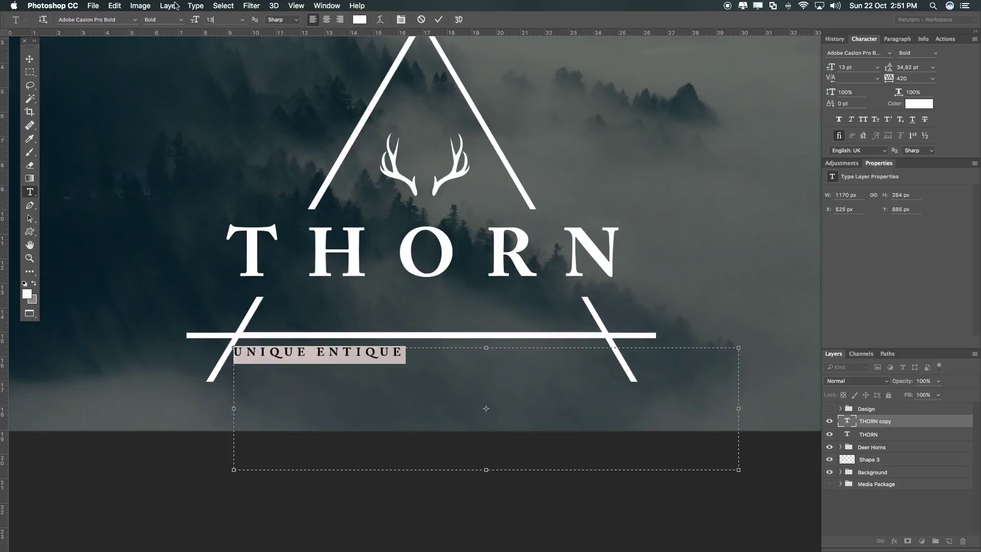
Set the UNIQUE ENTIQUE text to the Regular style of Adobe Caslon Pro and finish editing it.
{"action": "left_click", "coordinate": [180, 20]}
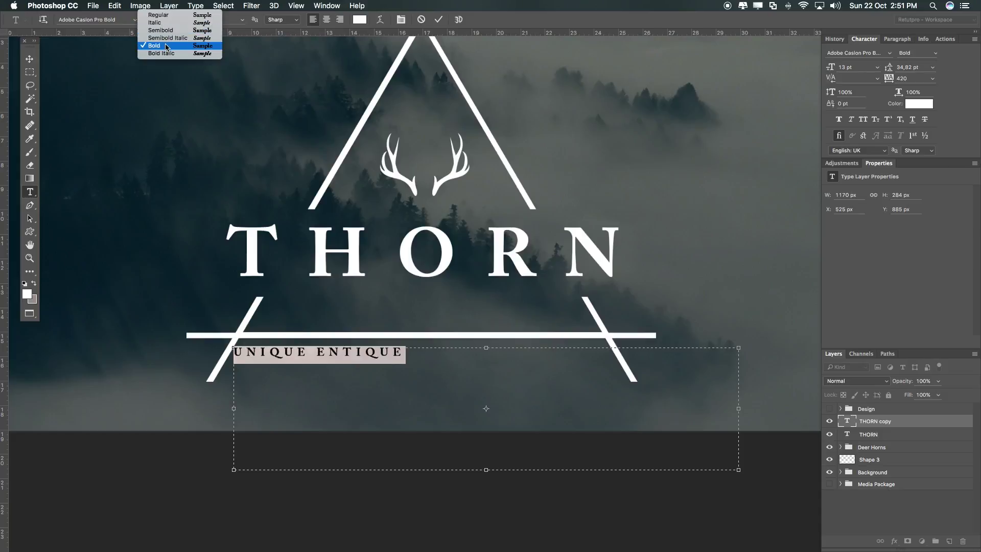
{"action": "left_click", "coordinate": [168, 15]}
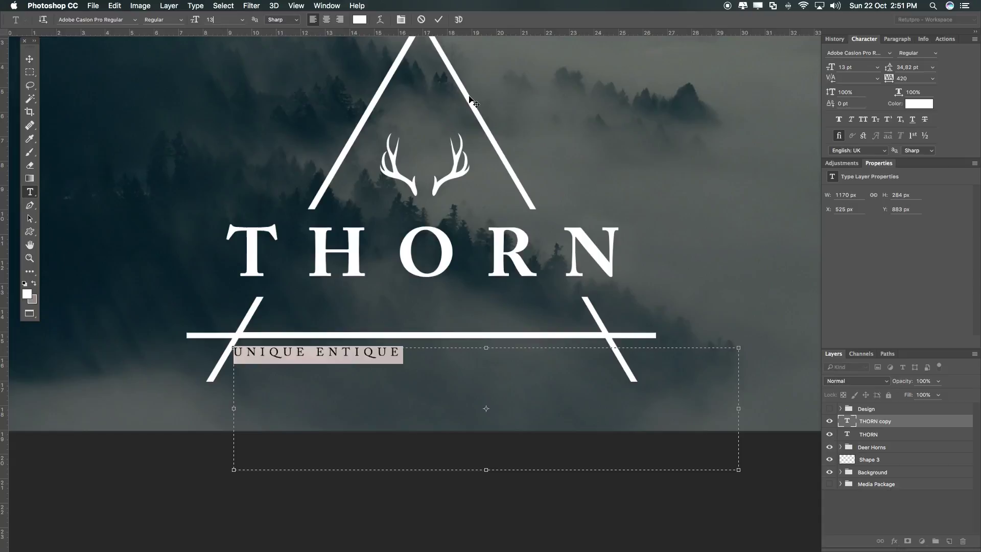
{"action": "left_click", "coordinate": [439, 20]}
{"action": "left_click", "coordinate": [29, 59]}
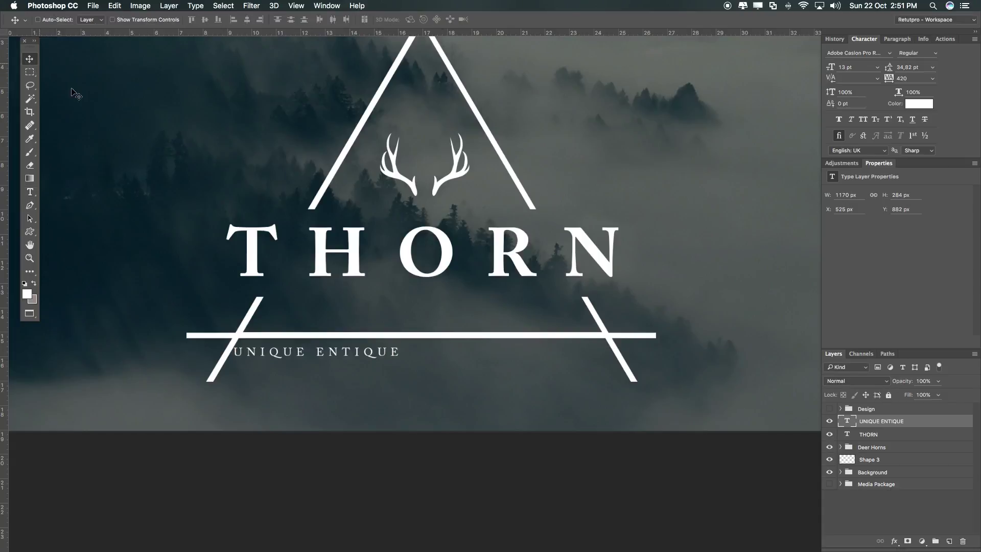
Move the UNIQUE ENTIQUE text right to X 661 px and place vertical guides before the H and just before the N of THORN.
{"action": "left_click_drag", "start_coordinate": [337, 356], "coordinate": [393, 355]}
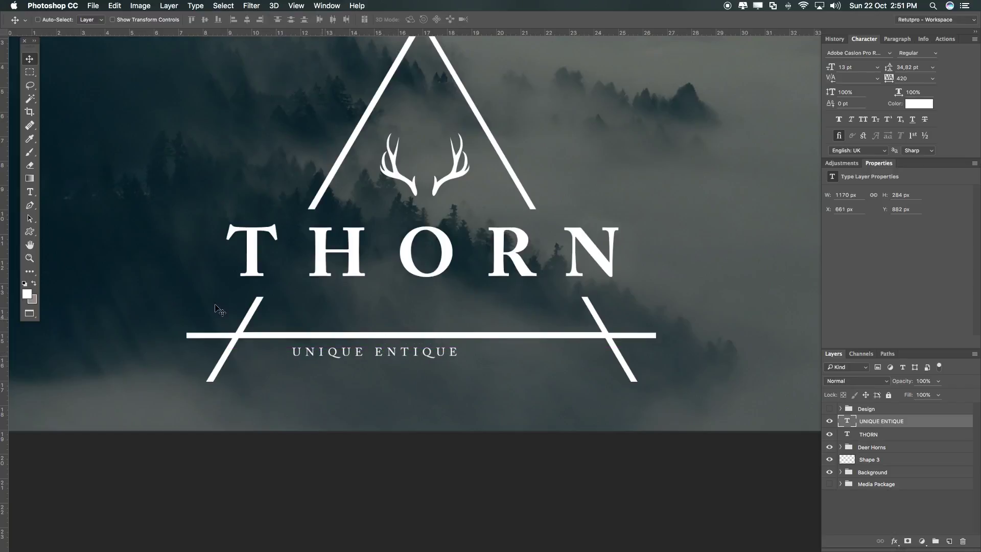
{"action": "left_click_drag", "start_coordinate": [5, 371], "coordinate": [283, 376]}
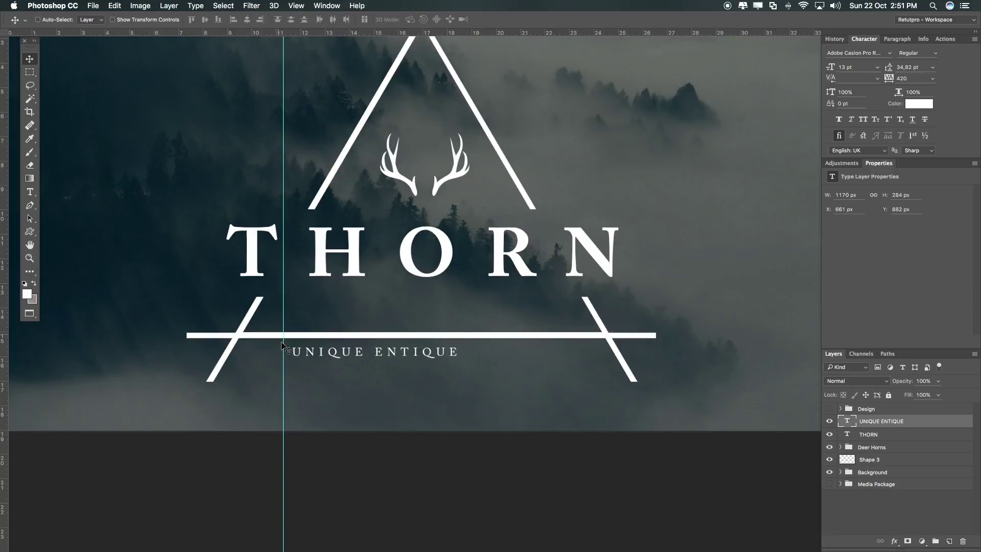
{"action": "left_click_drag", "start_coordinate": [5, 364], "coordinate": [563, 313]}
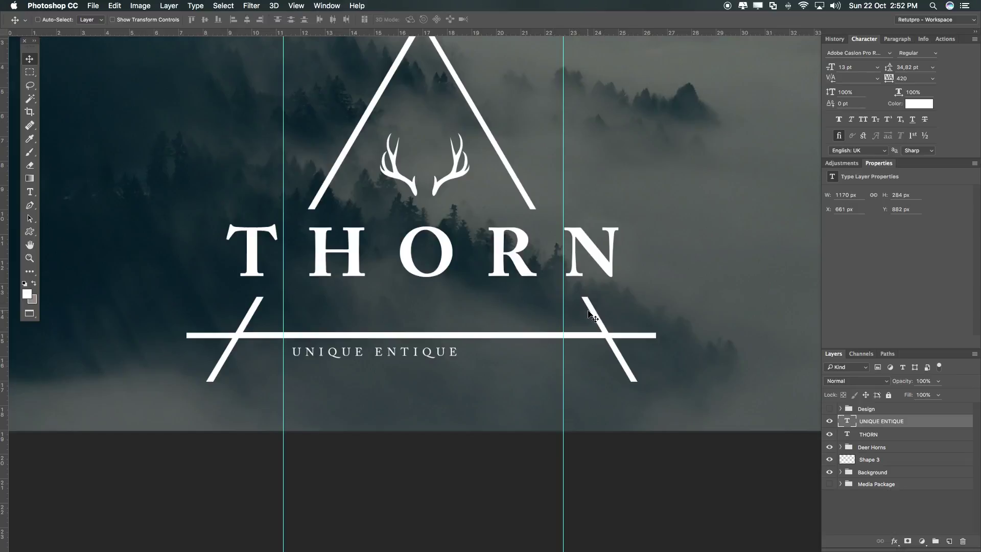
{"action": "left_click", "coordinate": [564, 347]}
Set the tracking of the whole UNIQUE ENTIQUE text to 1140 and finish editing it.
{"action": "left_click", "coordinate": [31, 192]}
{"action": "left_click", "coordinate": [361, 350]}
{"action": "left_click_drag", "start_coordinate": [466, 353], "coordinate": [267, 341]}
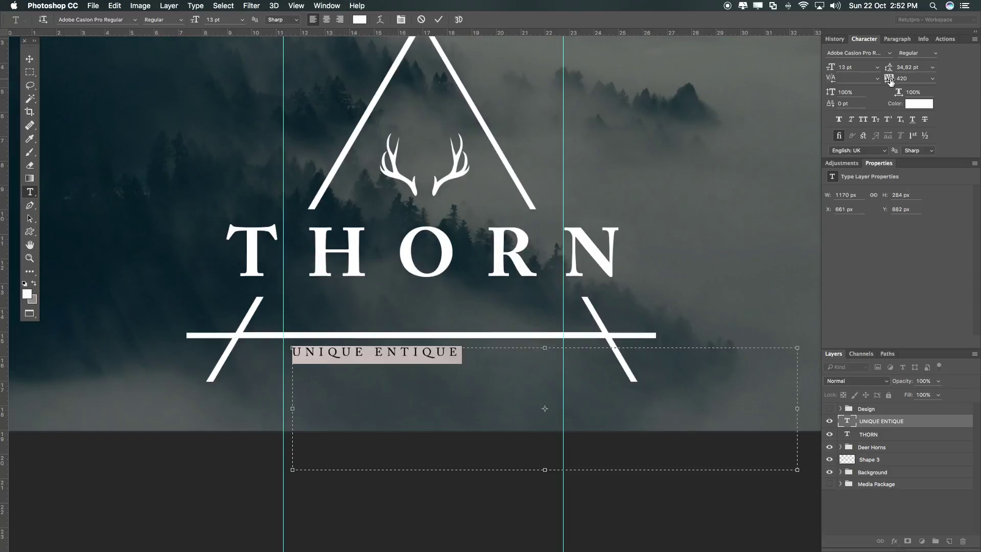
{"action": "left_click_drag", "start_coordinate": [889, 80], "coordinate": [908, 75]}
{"action": "left_click", "coordinate": [438, 20]}
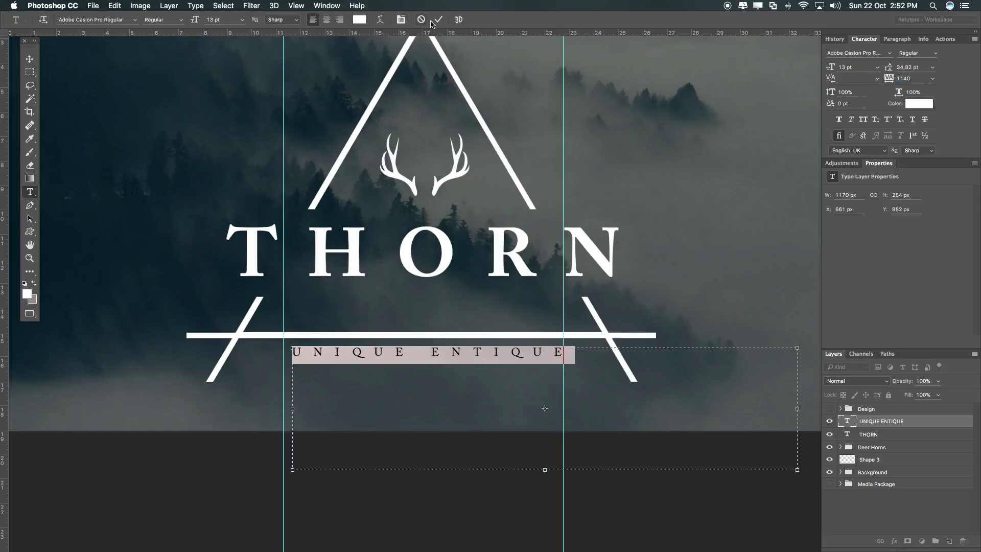
Move the UNIQUE ENTIQUE text up onto the horizontal bar between the guides, at X 651 px and Y 843 px.
{"action": "left_click", "coordinate": [29, 59]}
{"action": "left_click_drag", "start_coordinate": [475, 357], "coordinate": [477, 331]}
{"action": "key", "text": "Left"}
{"action": "key", "text": "Left"}
{"action": "key", "text": "Left"}
{"action": "key", "text": "Left"}
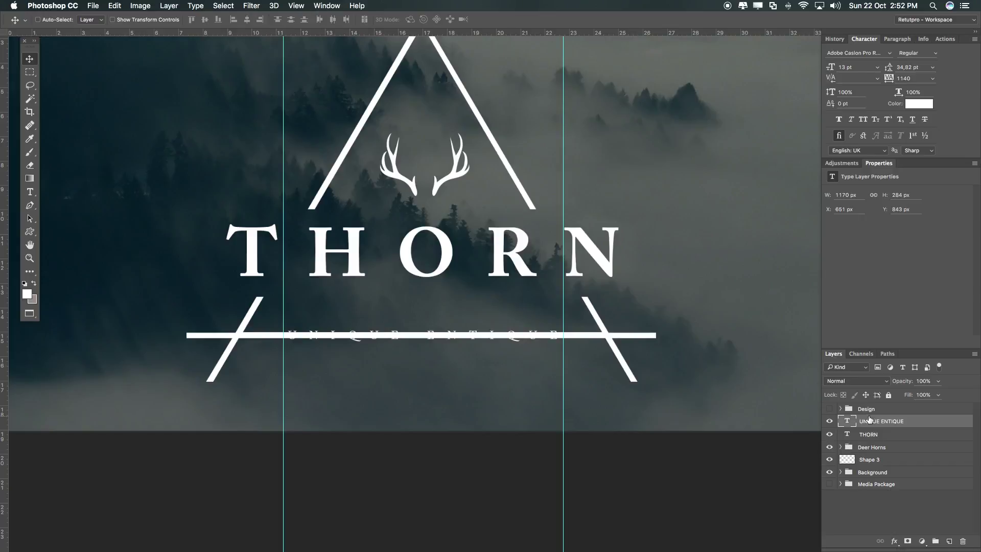
Cut out the section of the Shape 3 horizontal bar between the two guides and clear the selection.
{"action": "left_click", "coordinate": [860, 461]}
{"action": "key", "text": "m"}
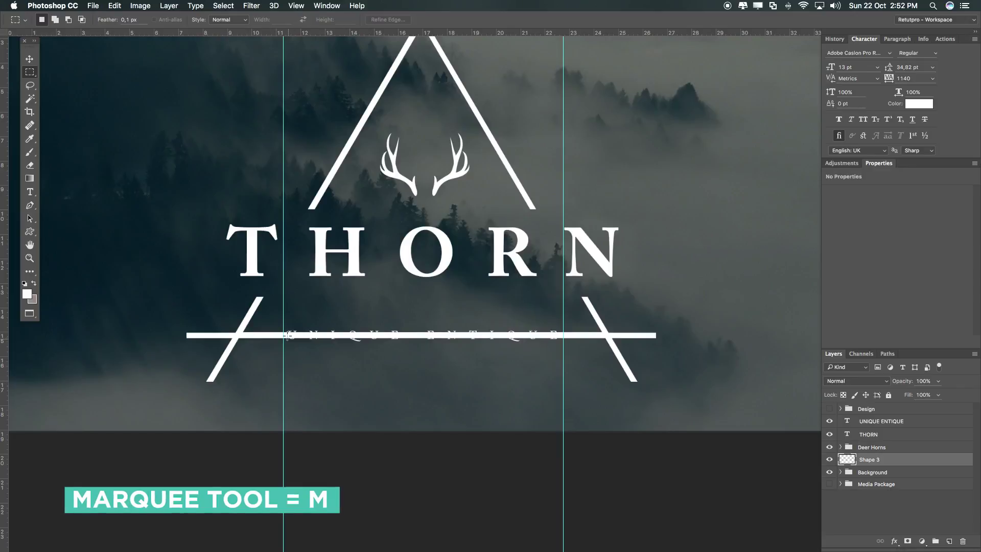
{"action": "left_click_drag", "start_coordinate": [284, 327], "coordinate": [561, 346]}
{"action": "key", "text": "BackSpace"}
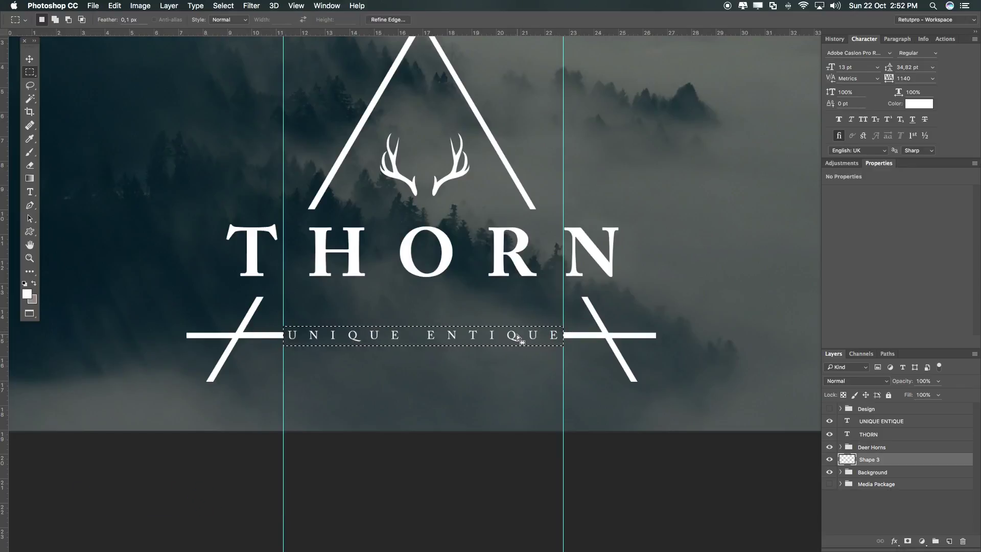
{"action": "key", "text": "super+d"}
Remove both vertical guides from the canvas.
{"action": "key", "text": "z"}
{"action": "left_click", "coordinate": [505, 324], "text": "alt"}
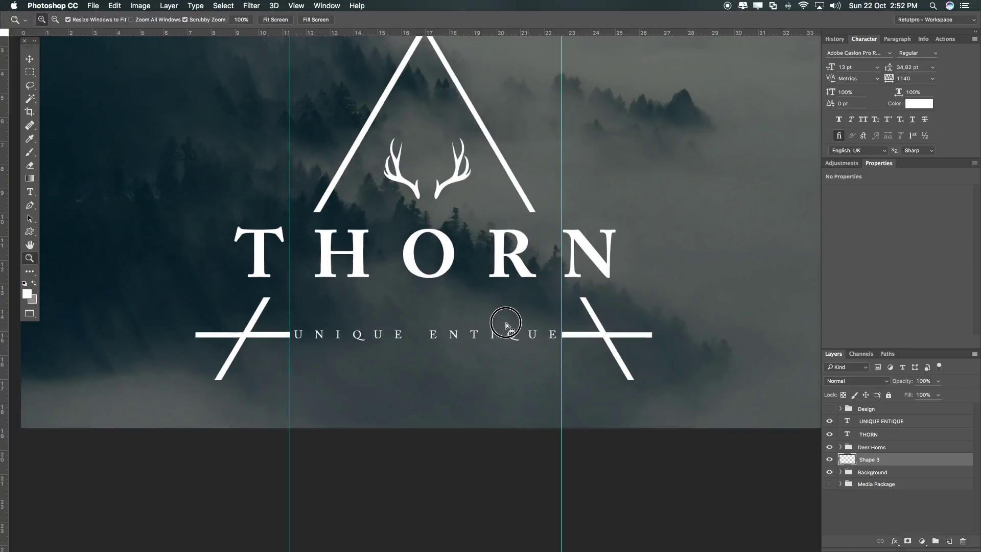
{"action": "scroll", "coordinate": [409, 205], "scroll_direction": "right", "scroll_amount": 2}
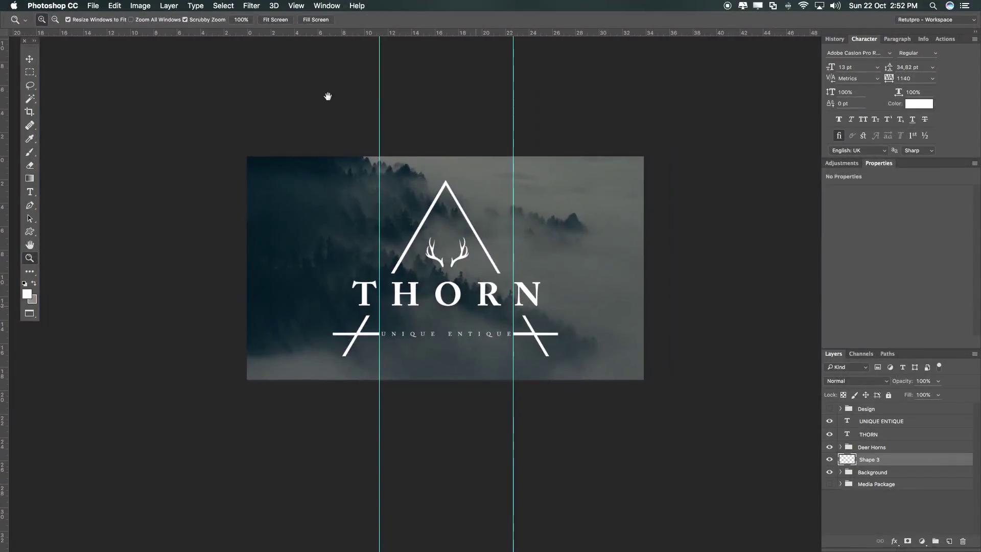
{"action": "left_click", "coordinate": [296, 5]}
{"action": "left_click", "coordinate": [330, 270]}
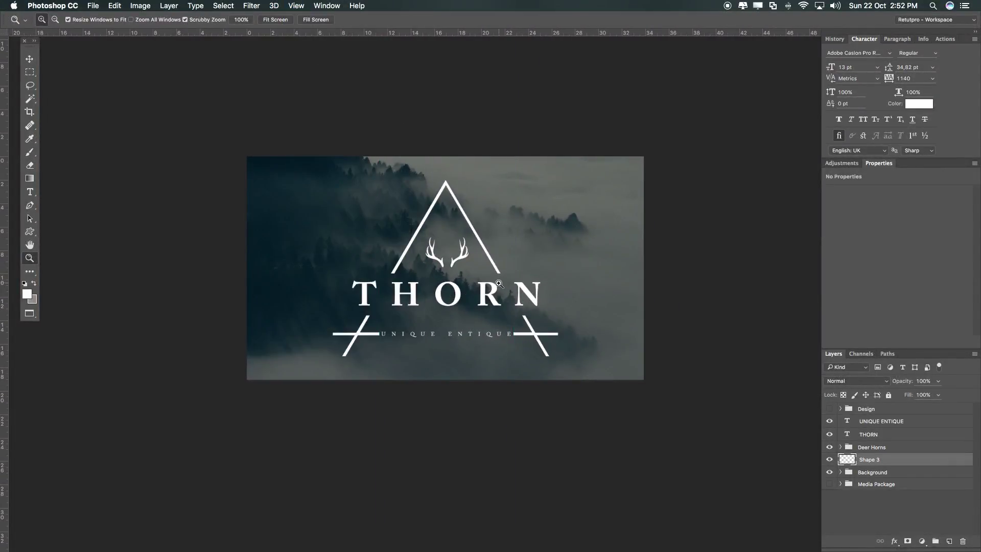
Reduce the tracking of the whole UNIQUE ENTIQUE text to 1060 and finish editing it.
{"action": "left_click_drag", "start_coordinate": [500, 312], "coordinate": [520, 335]}
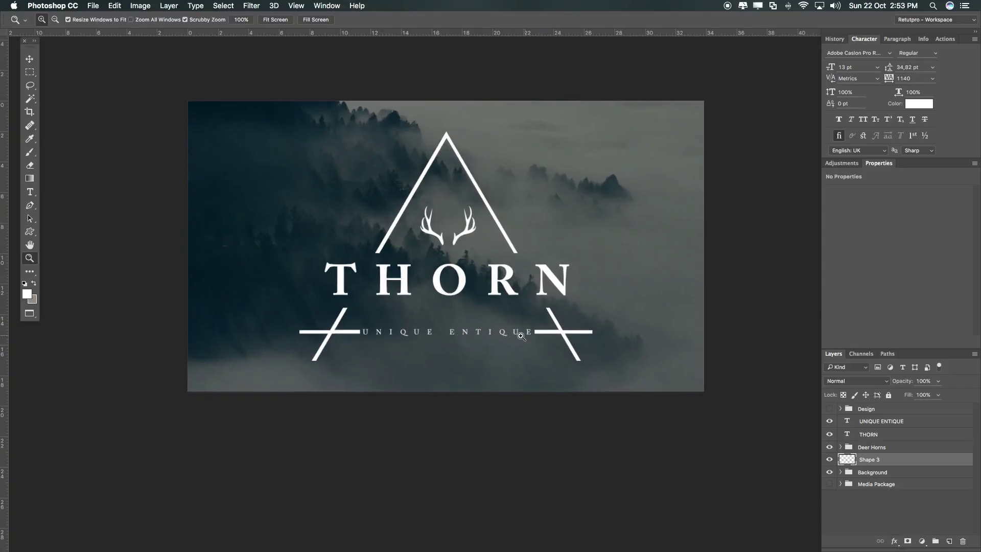
{"action": "left_click_drag", "start_coordinate": [518, 374], "coordinate": [532, 377]}
{"action": "key", "text": "t"}
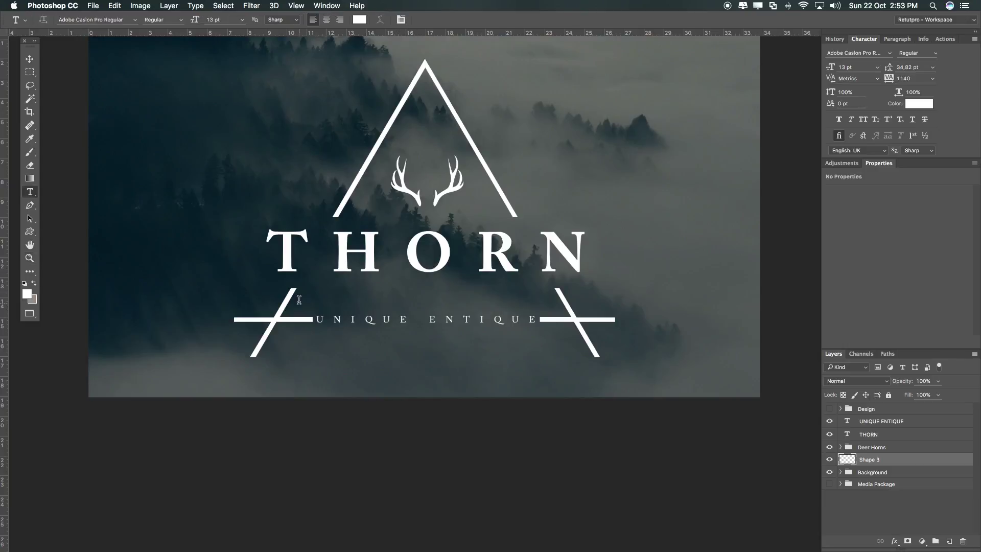
{"action": "left_click", "coordinate": [383, 324]}
{"action": "key", "text": "ctrl+a"}
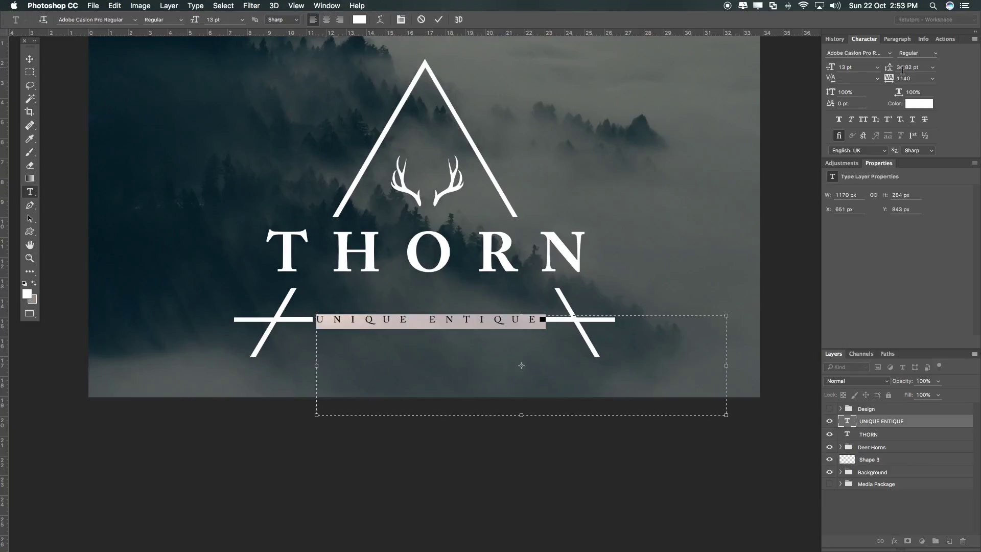
{"action": "left_click_drag", "start_coordinate": [893, 81], "coordinate": [892, 79]}
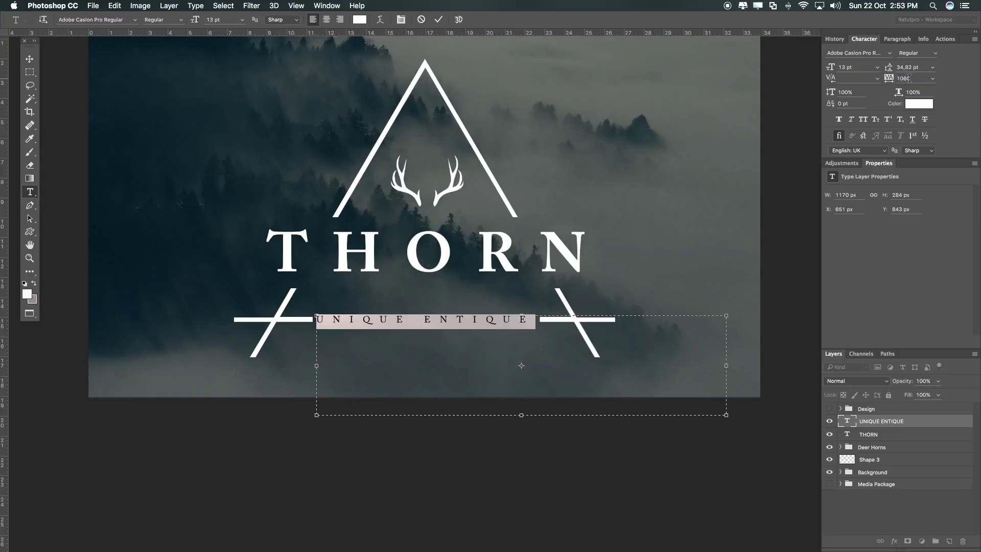
{"action": "key", "text": "ctrl+Return"}
Nudge the UNIQUE ENTIQUE text right to X 663 px to centre it in the gap of the bar.
{"action": "key", "text": "v"}
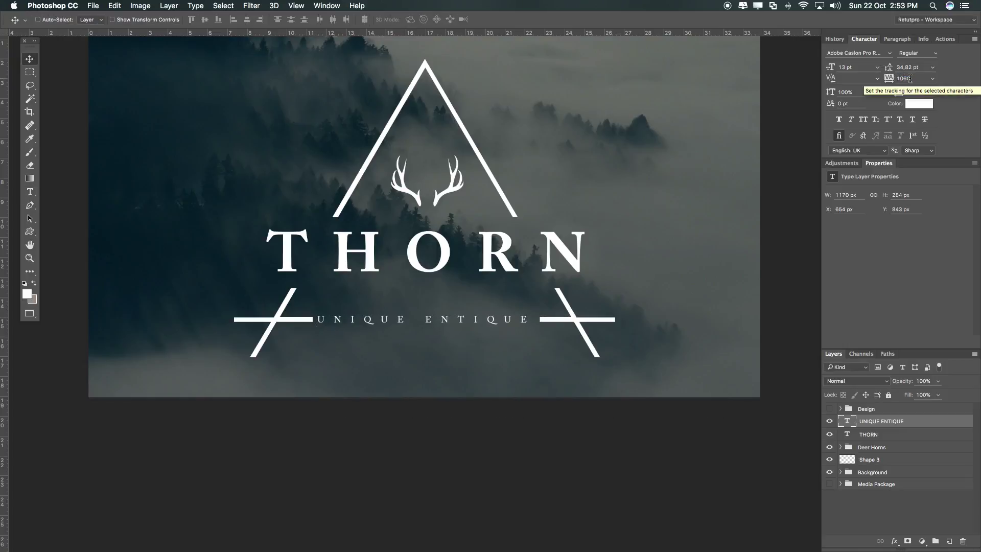
{"action": "key", "text": "Right"}
{"action": "key", "text": "Right"}
{"action": "key", "text": "Right"}
{"action": "key", "text": "Right"}
{"action": "key", "text": "Right"}
{"action": "key", "text": "Right"}
{"action": "key", "text": "z"}
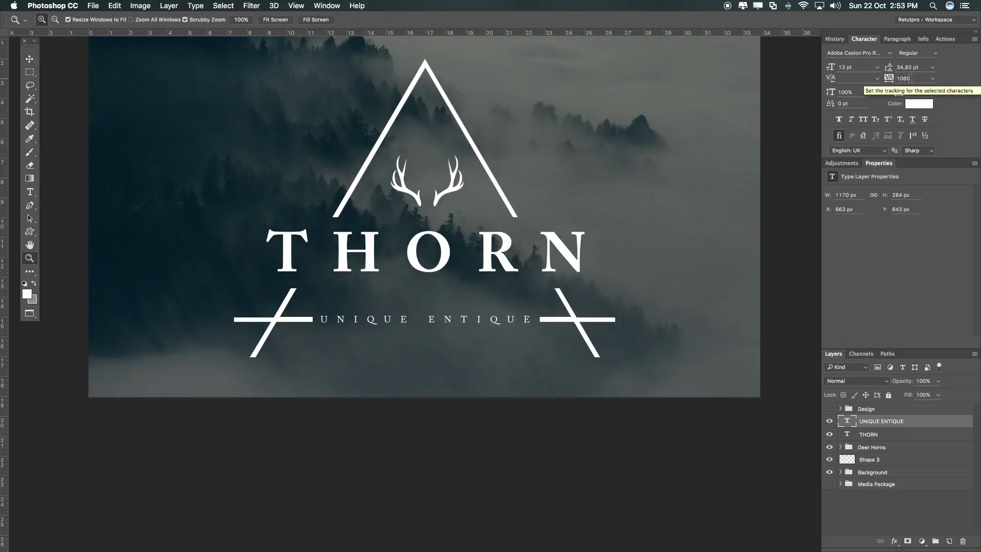
{"action": "scroll", "coordinate": [587, 265], "scroll_direction": "down", "scroll_amount": 3}
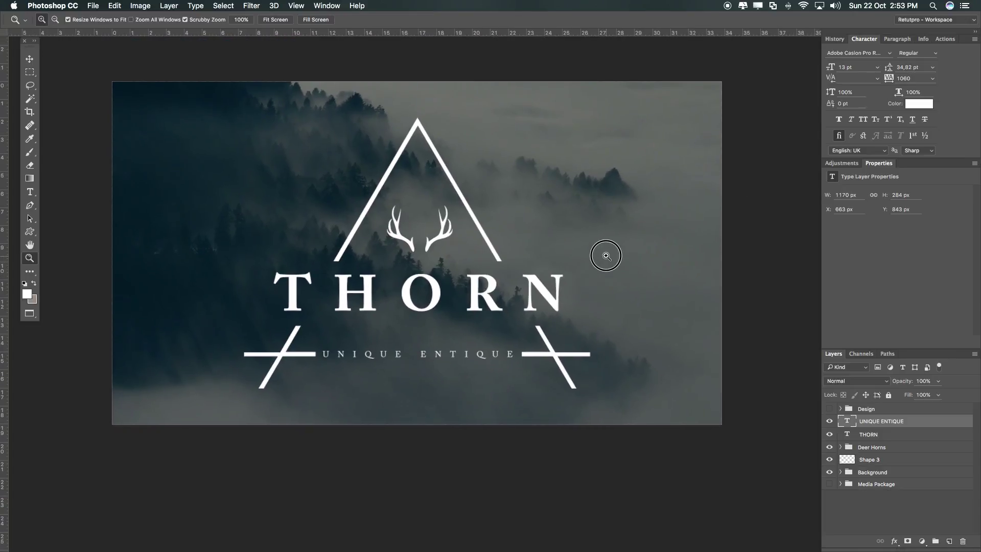
{"action": "mouse_move", "coordinate": [587, 302]}
{"action": "left_mouse_down"}
{"action": "mouse_move", "coordinate": [556, 292]}
{"action": "mouse_move", "coordinate": [579, 300]}
{"action": "left_mouse_up"}
{"action": "mouse_move", "coordinate": [580, 301]}
{"action": "left_mouse_down"}
{"action": "mouse_move", "coordinate": [580, 293]}
{"action": "mouse_move", "coordinate": [592, 305]}
{"action": "left_mouse_up"}
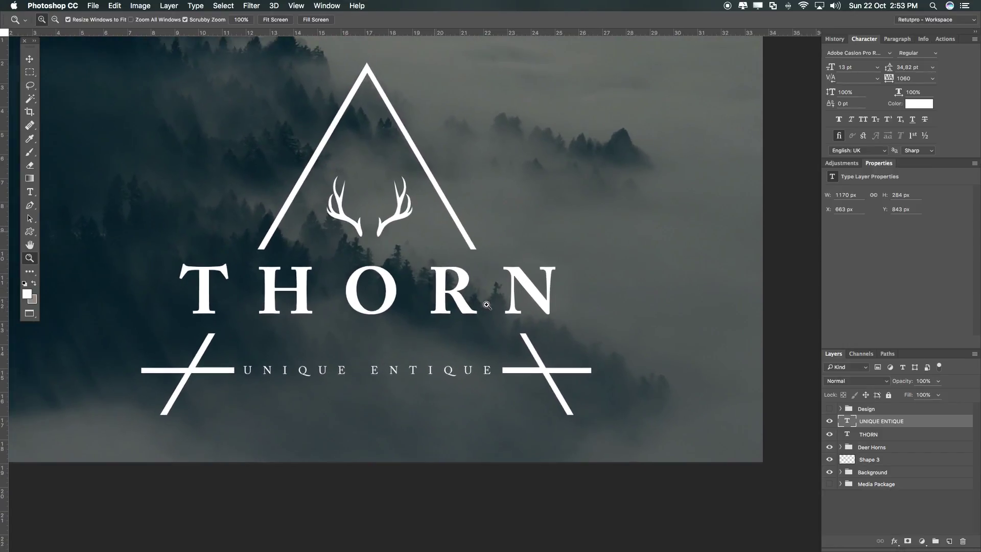
{"action": "left_click_drag", "start_coordinate": [445, 324], "coordinate": [485, 317]}
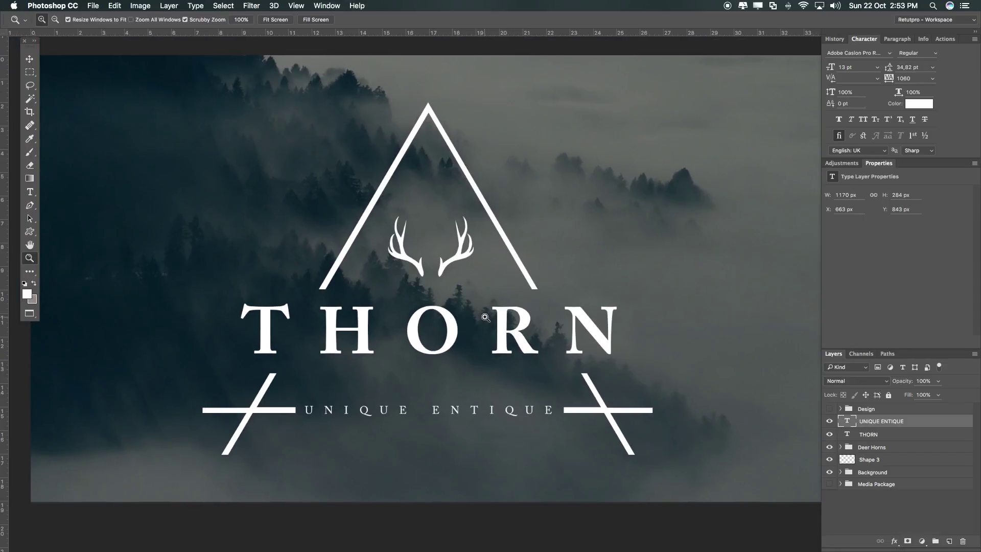
Relocate the floating toolbox from over the artwork to the edge of the workspace.
{"action": "left_click", "coordinate": [24, 41]}
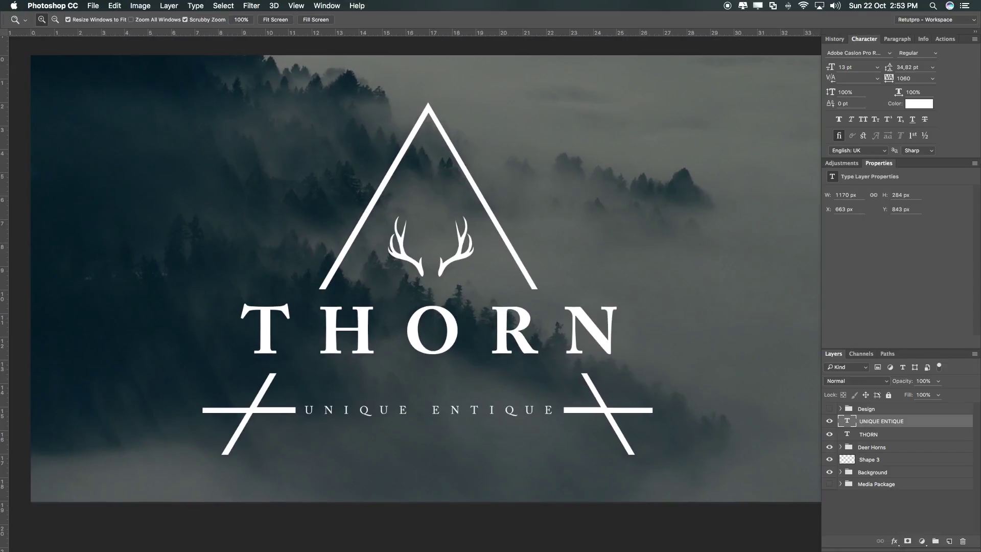
{"action": "left_click_drag", "start_coordinate": [151, 41], "coordinate": [10, 55]}
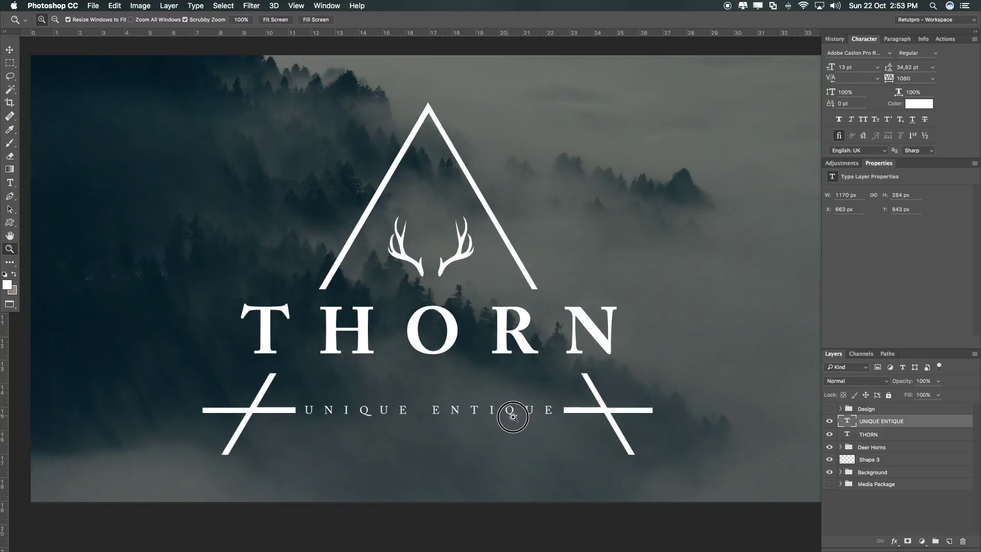
Duplicate the UNIQUE ENTIQUE layer and move the copy straight down to Y 882 px, just below the original.
{"action": "scroll", "coordinate": [561, 412], "scroll_direction": "down", "scroll_amount": 2}
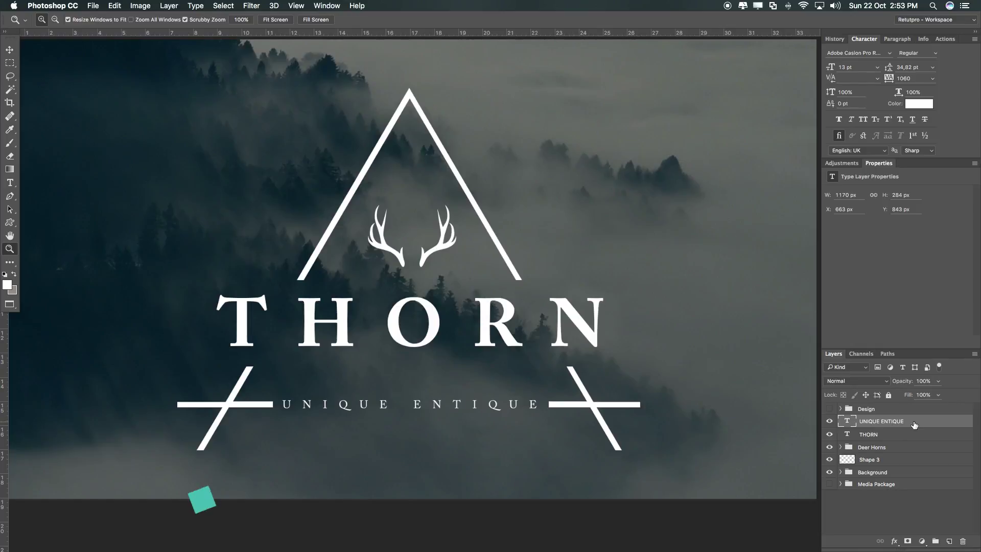
{"action": "key", "text": "super+j"}
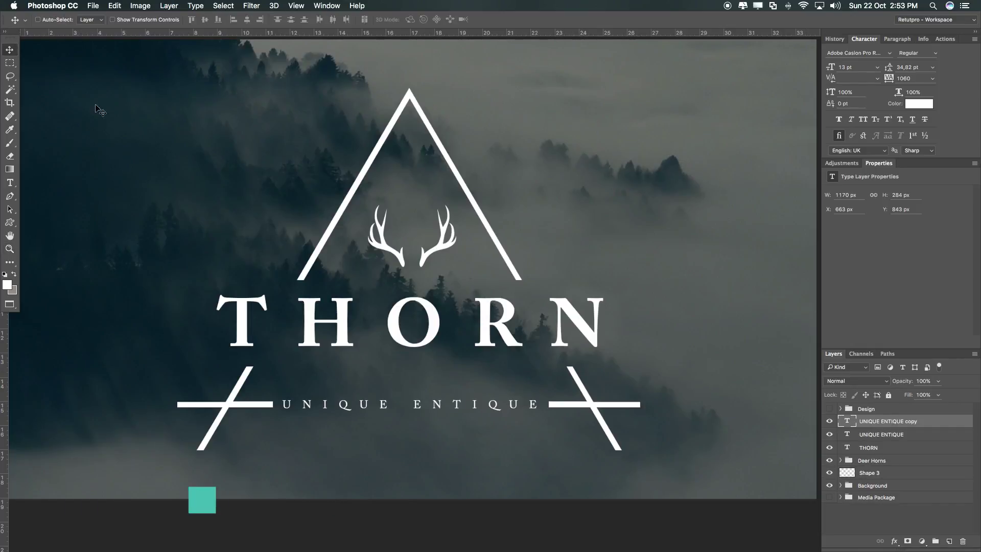
{"action": "key", "text": "v"}
{"action": "left_click_drag", "start_coordinate": [445, 422], "coordinate": [444, 437]}
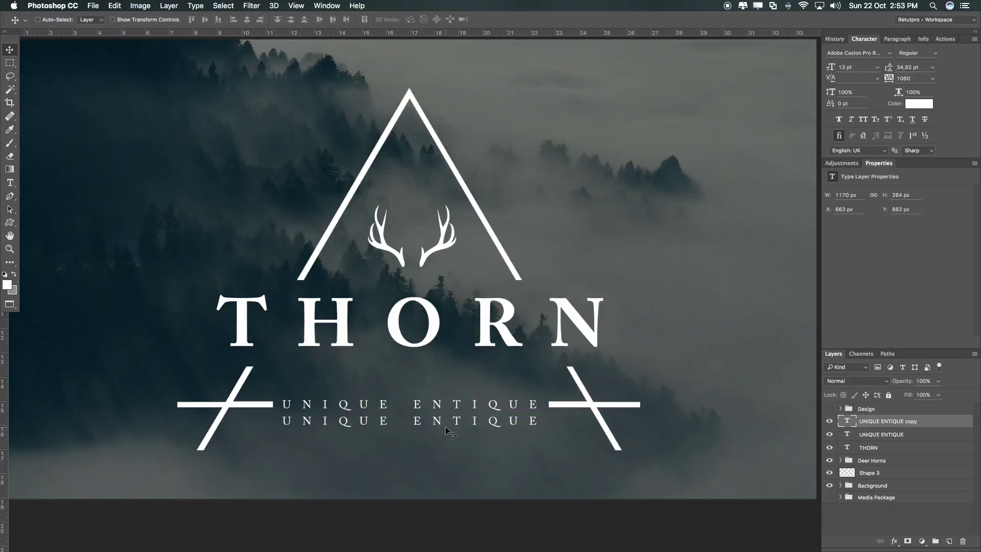
Replace the wording of the duplicated tagline with EST.1920.
{"action": "key", "text": "t"}
{"action": "left_click", "coordinate": [444, 421]}
{"action": "key", "text": "super+a"}
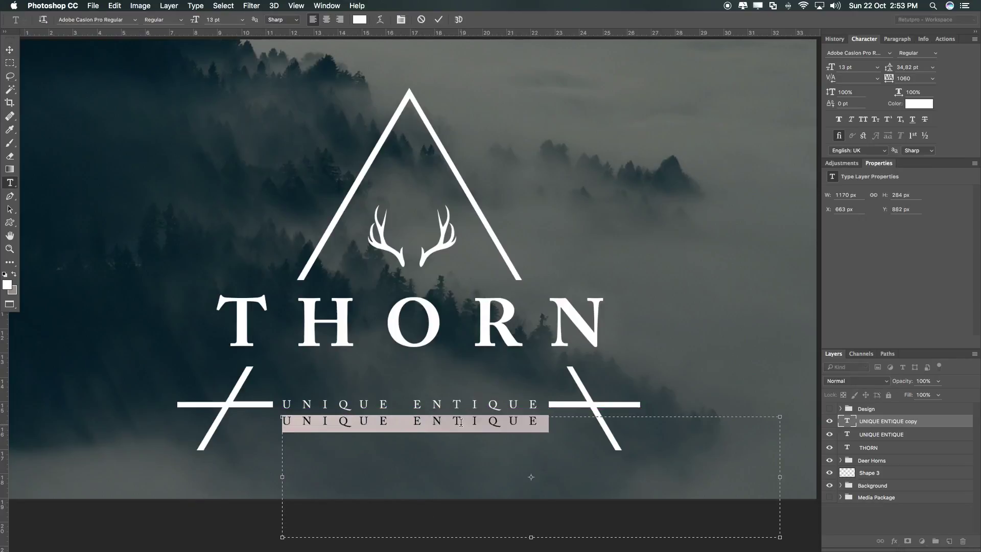
{"action": "type", "text": "EST.1920"}
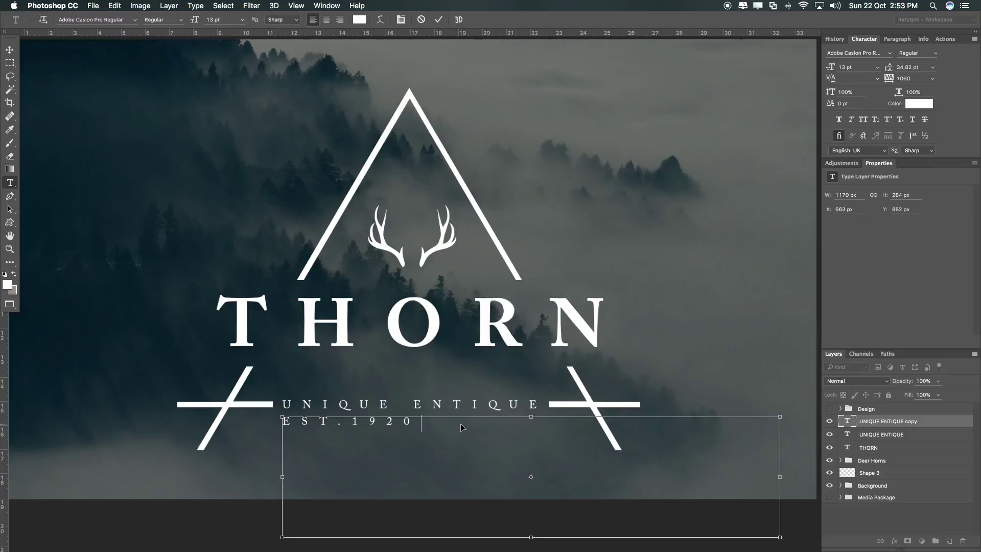
Try to set the tracking of the EST.1920 text to 0.
{"action": "key", "text": "super+a"}
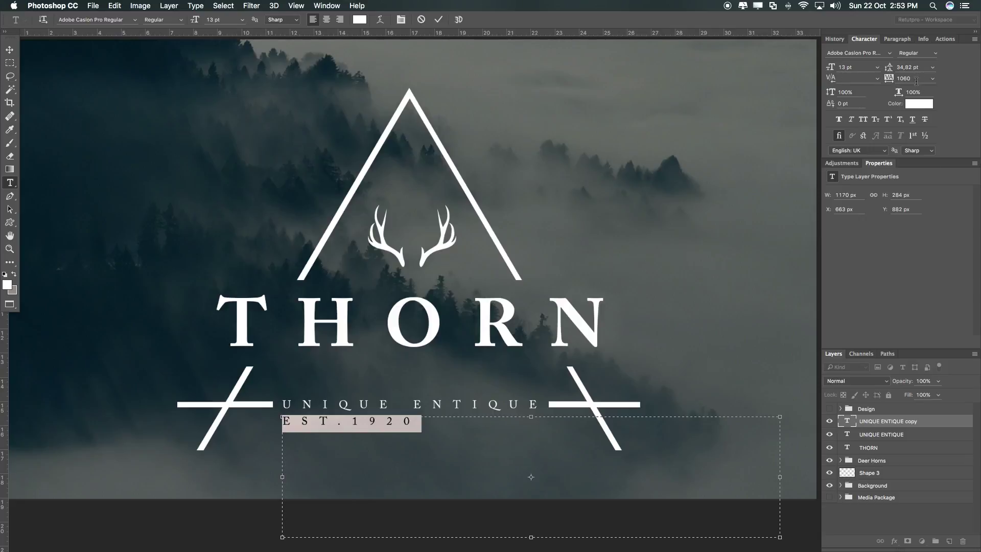
{"action": "type", "text": "0"}
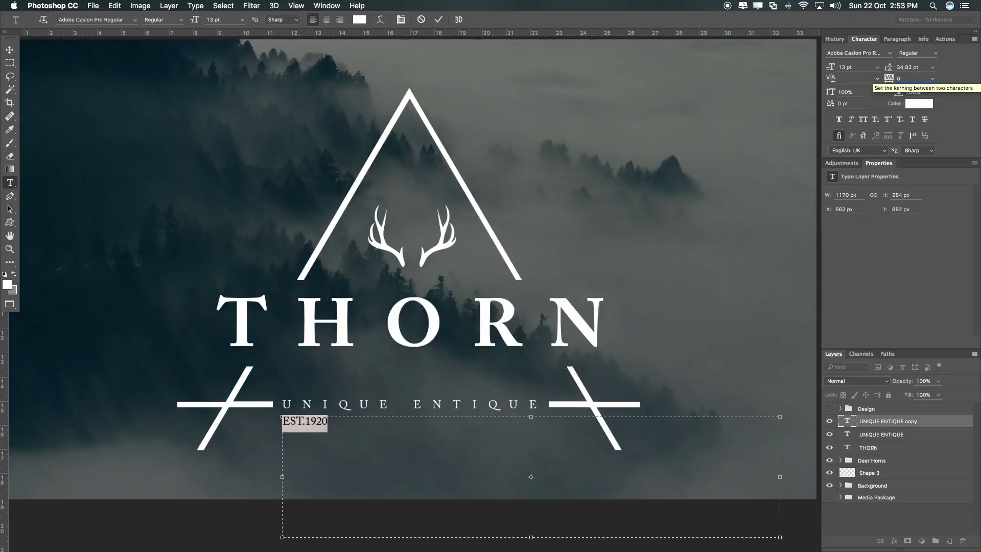
{"action": "key", "text": "Return"}
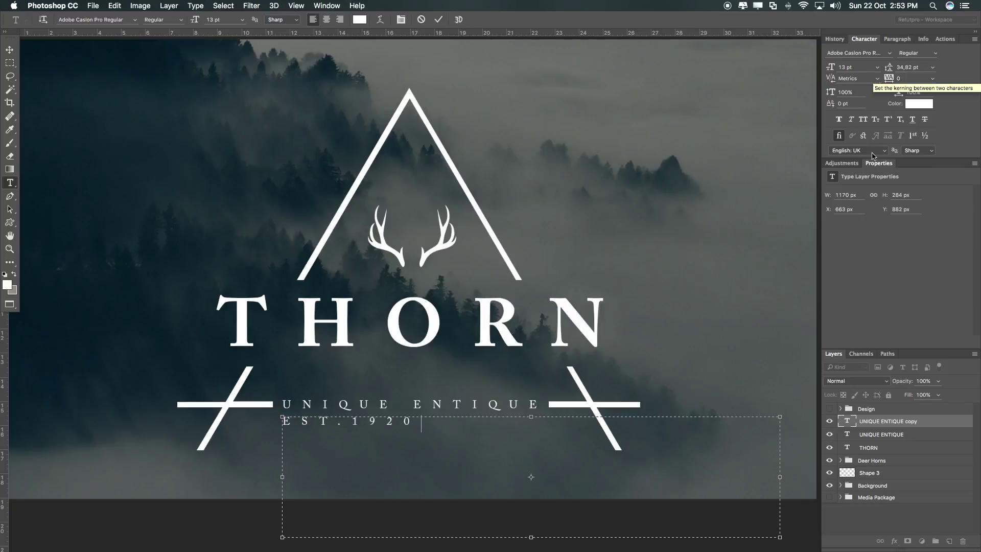
{"action": "left_click", "coordinate": [912, 75]}
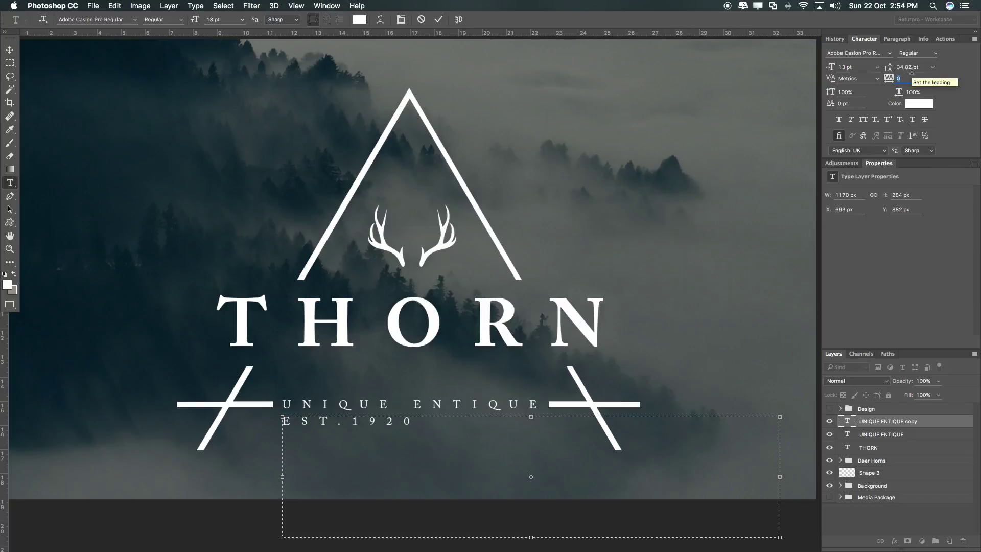
Set the tracking of the EST.1920 text to 1000 and move the line to X 840, Y 892 px under the tagline.
{"action": "left_click_drag", "start_coordinate": [441, 422], "coordinate": [285, 422]}
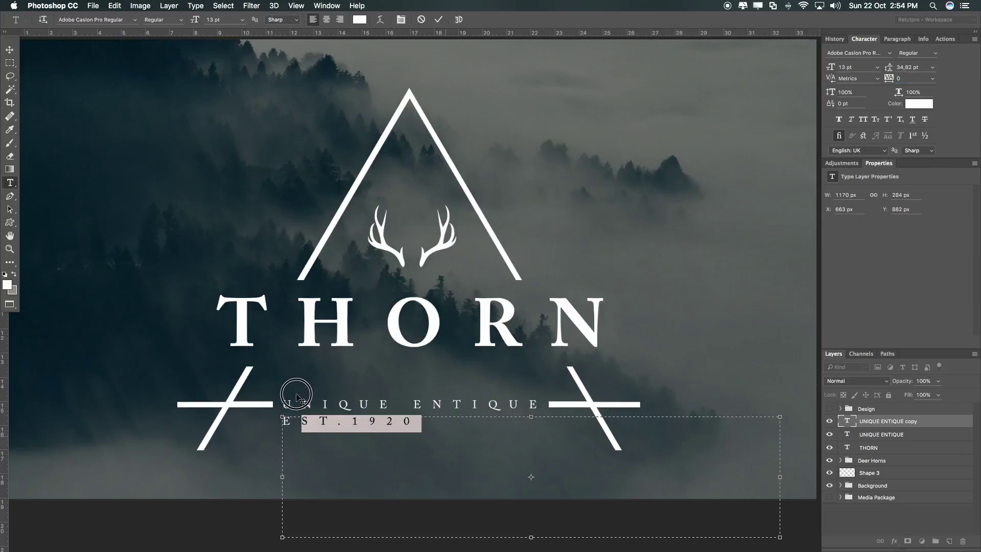
{"action": "left_click", "coordinate": [422, 422]}
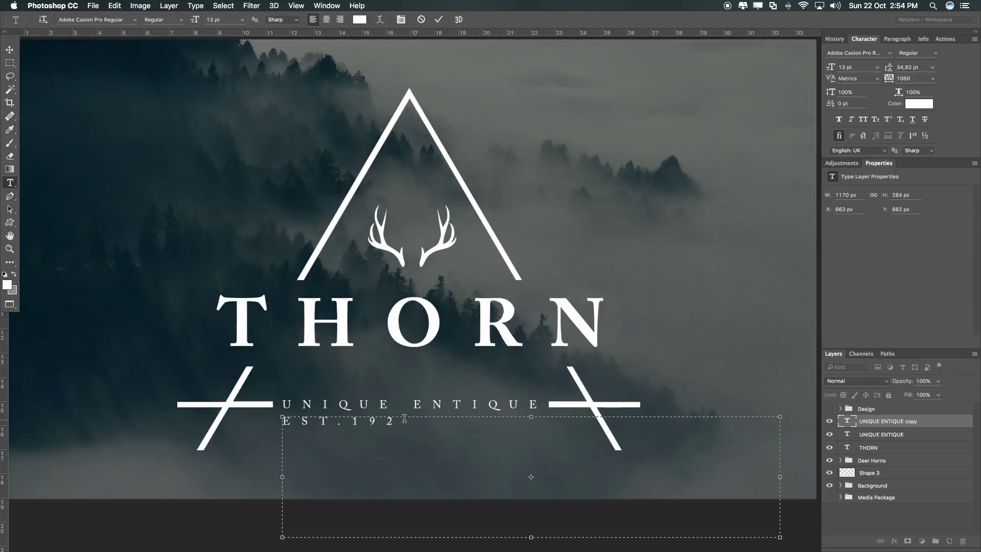
{"action": "left_click_drag", "start_coordinate": [419, 422], "coordinate": [234, 422]}
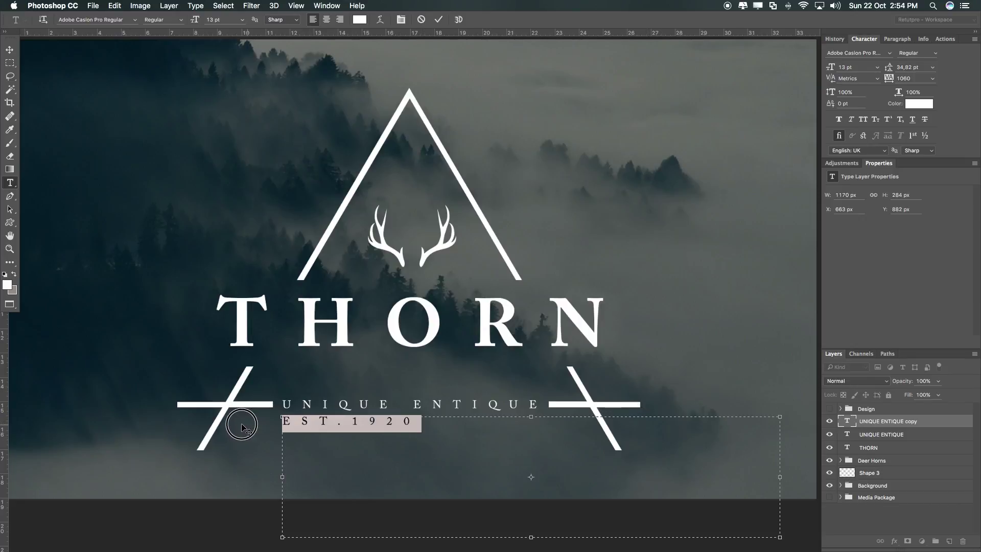
{"action": "left_click_drag", "start_coordinate": [892, 81], "coordinate": [885, 83]}
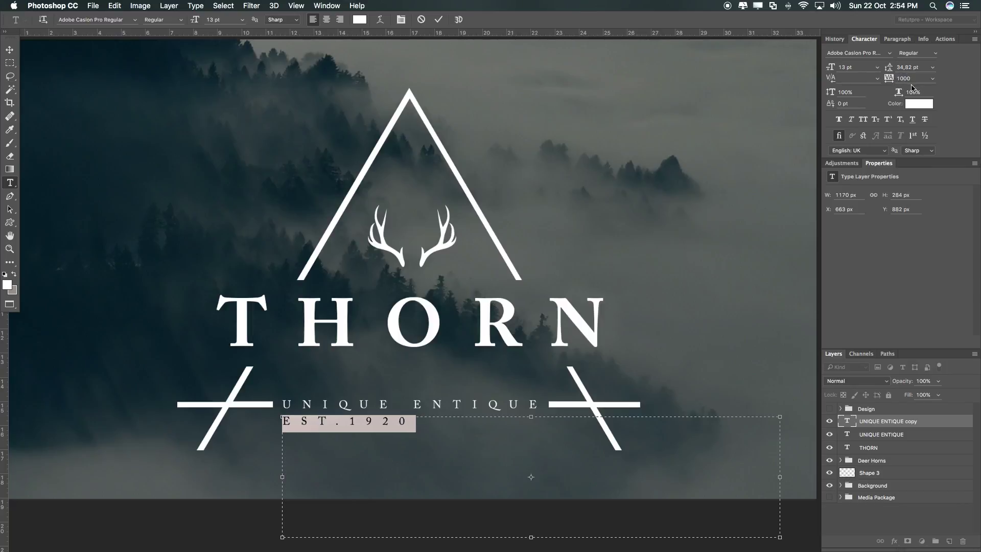
{"action": "left_click", "coordinate": [439, 20]}
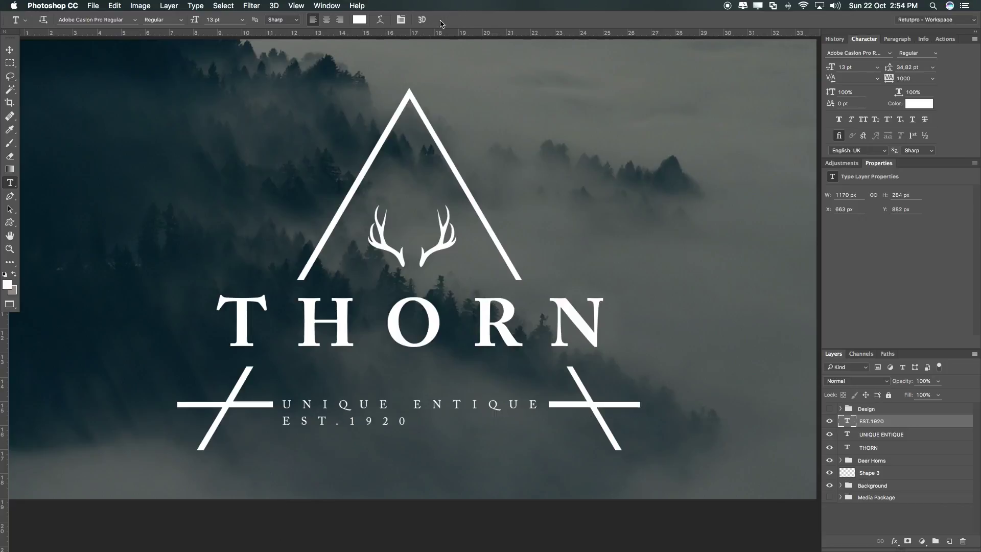
{"action": "left_click", "coordinate": [10, 50]}
{"action": "left_click_drag", "start_coordinate": [373, 417], "coordinate": [436, 412]}
Add a vertical guide at 50% of the canvas width.
{"action": "left_click", "coordinate": [297, 5]}
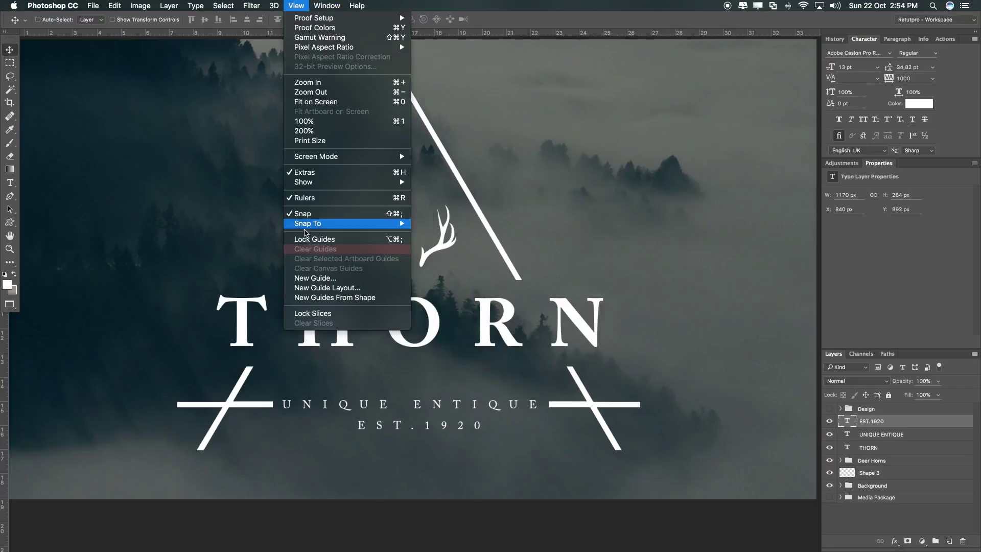
{"action": "left_click", "coordinate": [318, 278]}
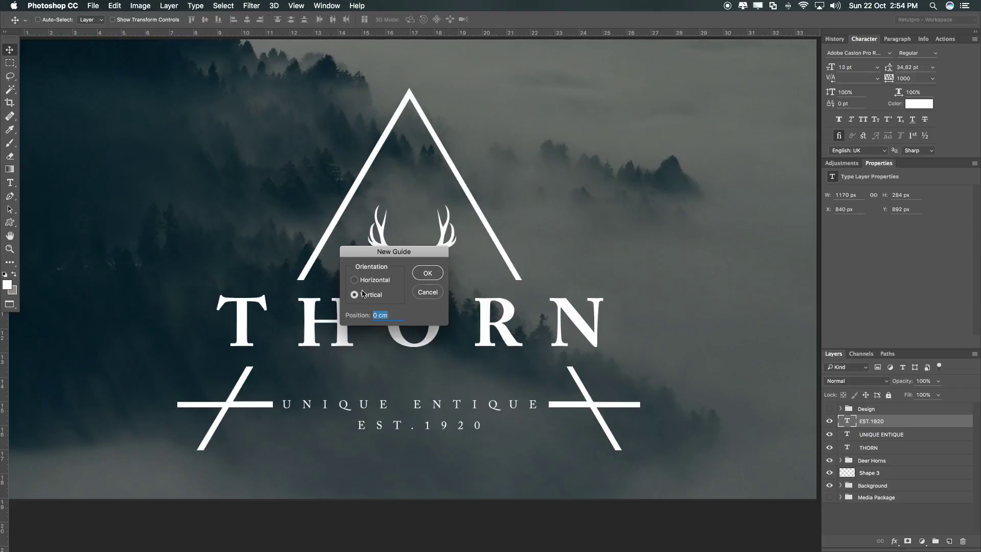
{"action": "type", "text": "50%"}
{"action": "key", "text": "Return"}
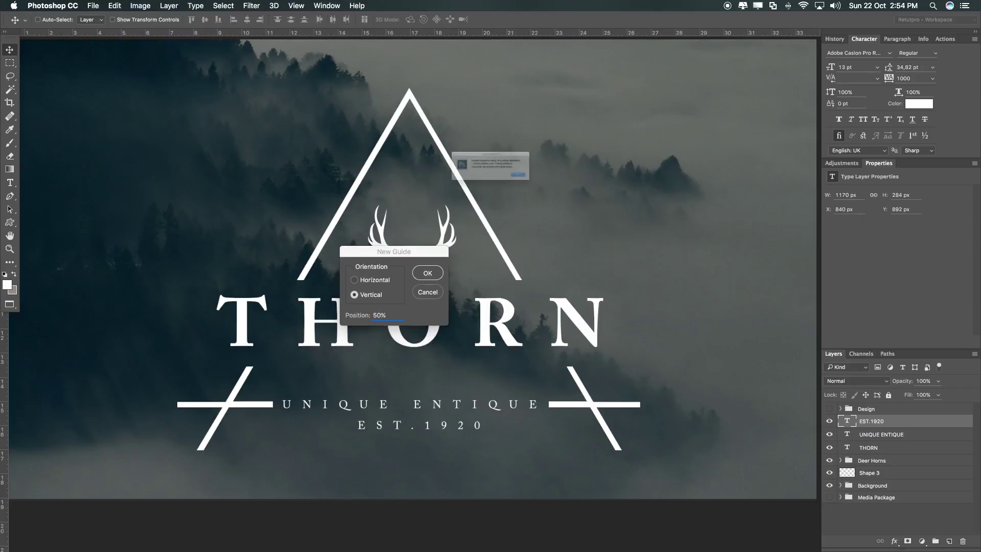
{"action": "key", "text": "Return"}
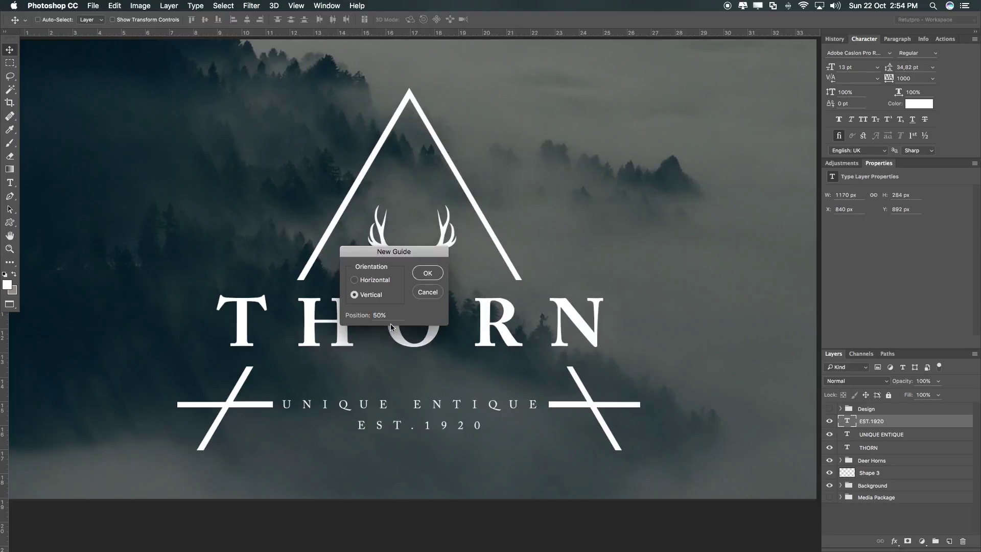
{"action": "left_click", "coordinate": [428, 273]}
Nudge the Shape 3 layer slightly left until the triangle's apex is centred on the vertical guide.
{"action": "key", "text": "z"}
{"action": "left_click", "coordinate": [418, 322], "text": "alt"}
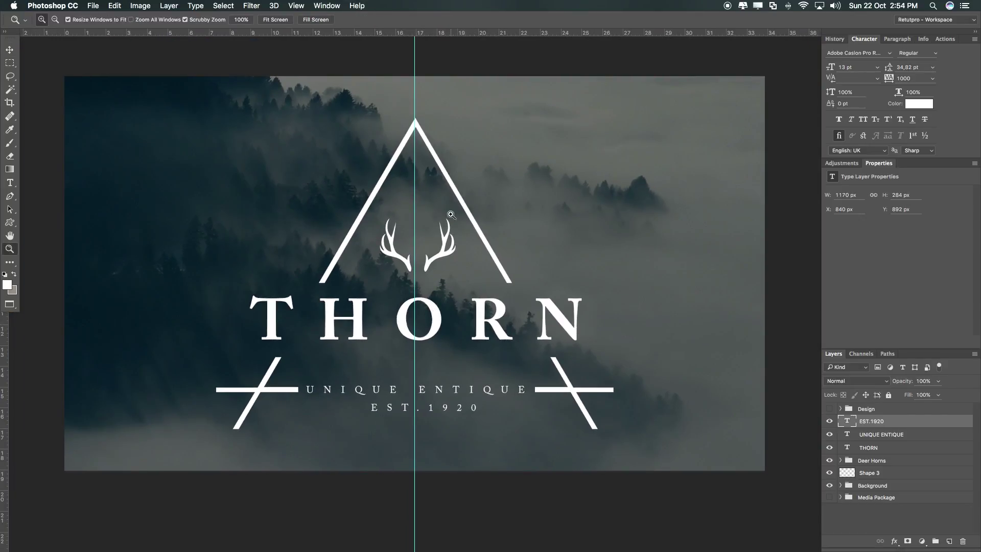
{"action": "left_click", "coordinate": [866, 470]}
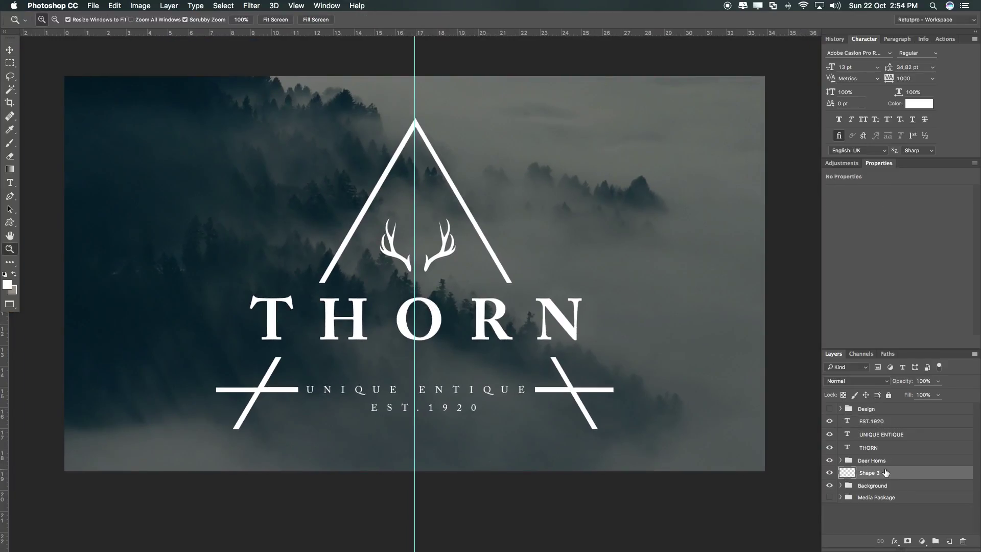
{"action": "key", "text": "v"}
{"action": "key", "text": "Left"}
{"action": "key", "text": "Left"}
{"action": "key", "text": "Left"}
{"action": "key", "text": "Right"}
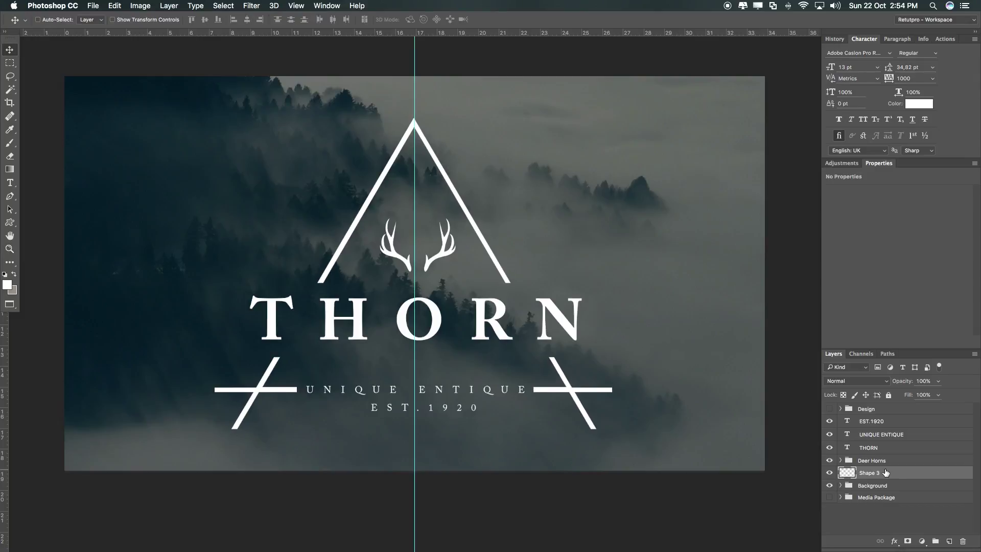
Nudge the Deer Horns group left until the antlers sit symmetrically about the centre guide.
{"action": "left_click", "coordinate": [885, 465]}
{"action": "key", "text": "Left"}
{"action": "key", "text": "Left"}
{"action": "key", "text": "Left"}
{"action": "key", "text": "Left"}
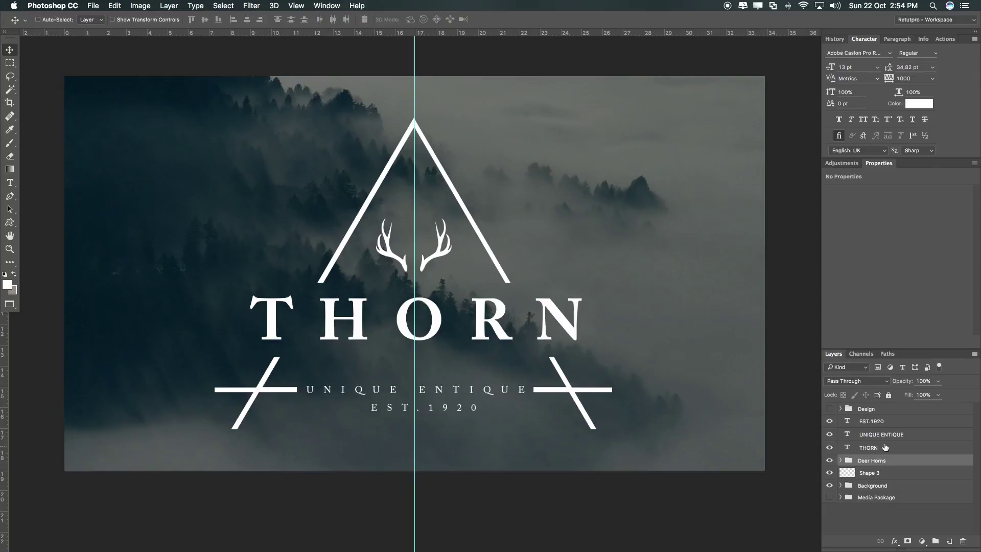
Nudge the THORN lettering left to X 496 px so its O is centred on the guide.
{"action": "left_click", "coordinate": [883, 447]}
{"action": "key", "text": "Left"}
{"action": "key", "text": "Left"}
{"action": "key", "text": "Left"}
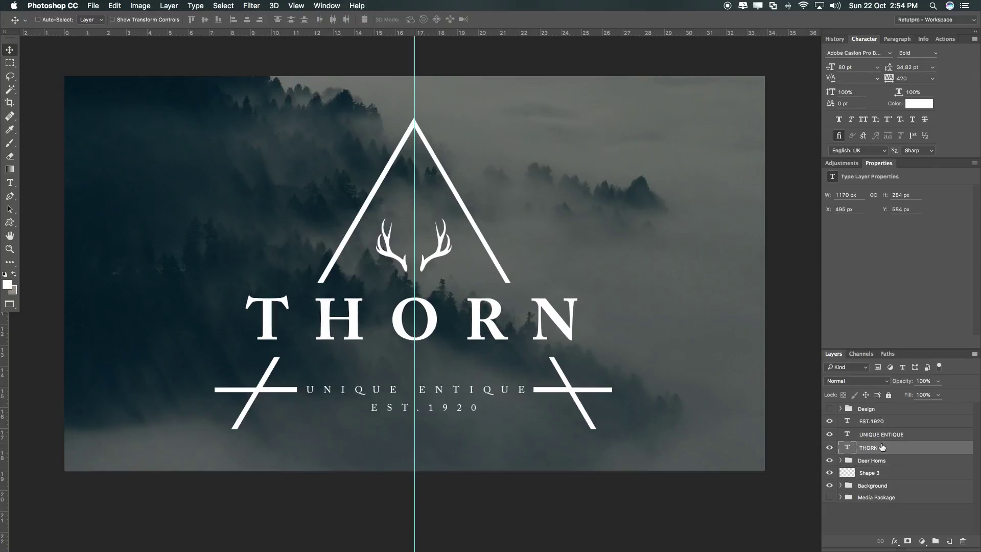
{"action": "key", "text": "Right"}
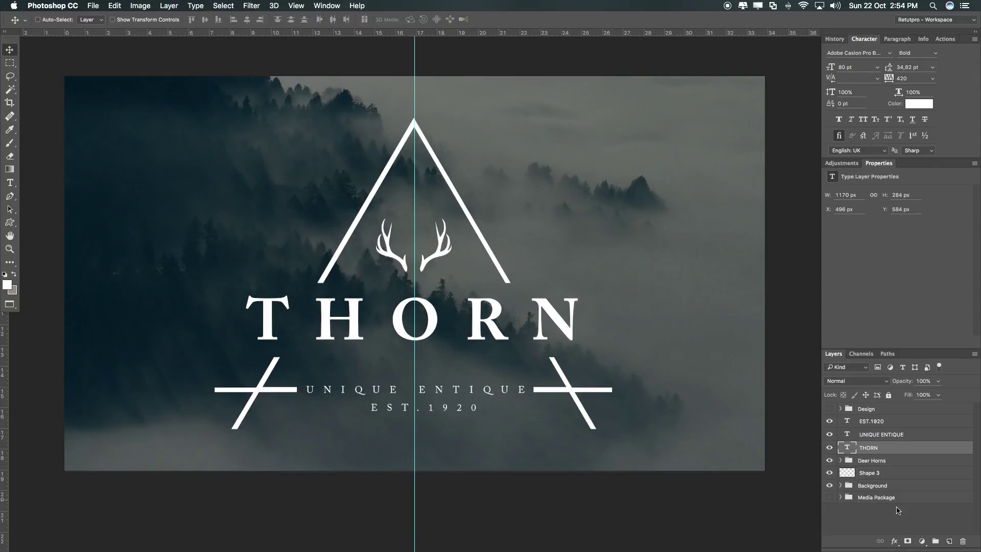
Nudge the UNIQUE ENTIQUE tagline left to X 661 px, between the two crossed corners.
{"action": "left_click", "coordinate": [873, 431]}
{"action": "key", "text": "Left"}
{"action": "key", "text": "Left"}
{"action": "key", "text": "Left"}
{"action": "key", "text": "Left"}
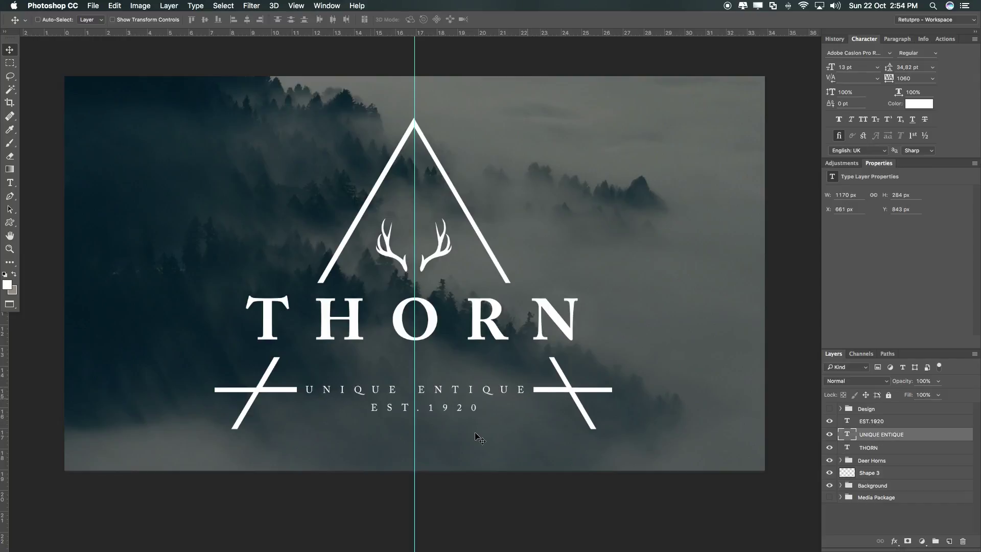
Nudge the EST.1920 line left and slightly up to X 814, Y 891 px, centring it on the guide.
{"action": "left_click", "coordinate": [863, 421]}
{"action": "key", "text": "Left"}
{"action": "key", "text": "Left"}
{"action": "key", "text": "Left"}
{"action": "key", "text": "Left"}
{"action": "key", "text": "Left"}
{"action": "key", "text": "Left"}
{"action": "key", "text": "Left"}
{"action": "key", "text": "Left"}
{"action": "key", "text": "Left"}
{"action": "key", "text": "Left"}
{"action": "key", "text": "Left"}
{"action": "key", "text": "Left"}
{"action": "key", "text": "Left"}
{"action": "key", "text": "Left"}
{"action": "key", "text": "Left"}
{"action": "key", "text": "Left"}
{"action": "key", "text": "Left"}
{"action": "key", "text": "Left"}
{"action": "key", "text": "Left"}
{"action": "key", "text": "Left"}
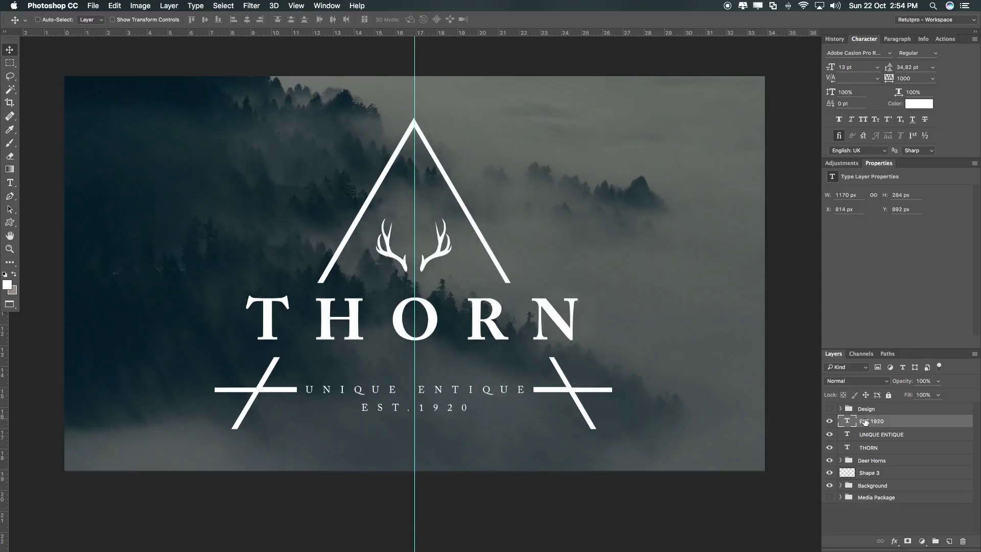
{"action": "key", "text": "Up"}
Clear the guides from the canvas.
{"action": "key", "text": "x"}
{"action": "key", "text": "z"}
{"action": "left_click", "coordinate": [296, 5]}
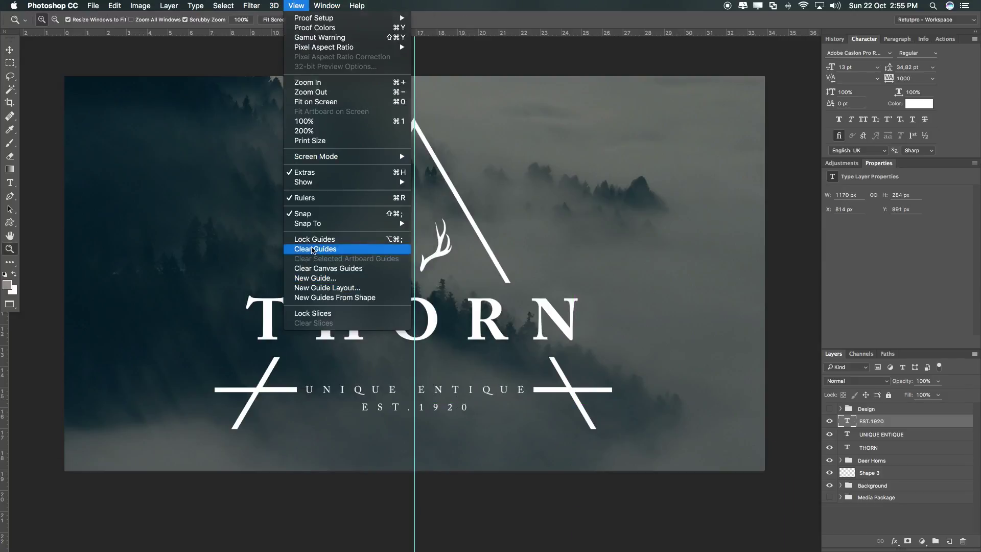
{"action": "left_click", "coordinate": [310, 248]}
{"action": "left_click_drag", "start_coordinate": [428, 270], "coordinate": [421, 268]}
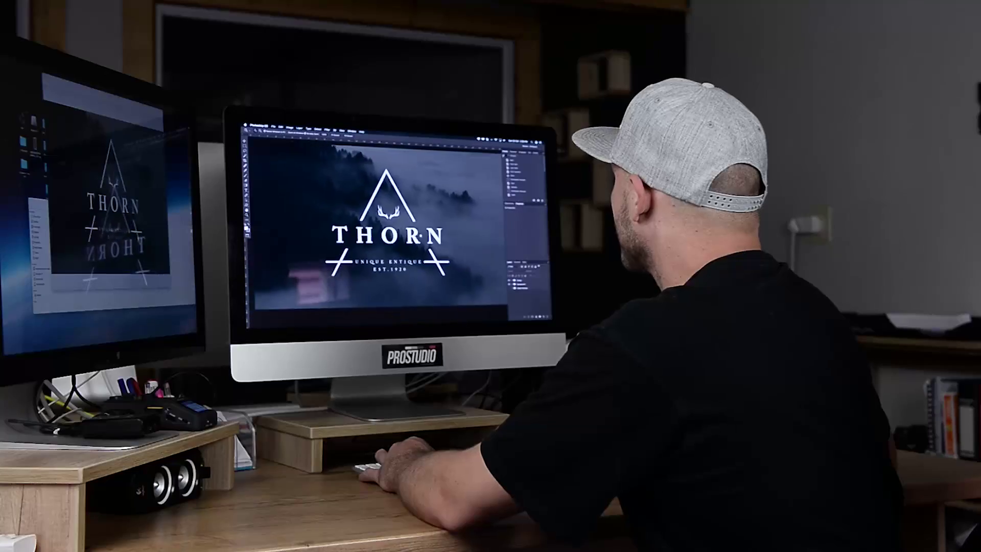